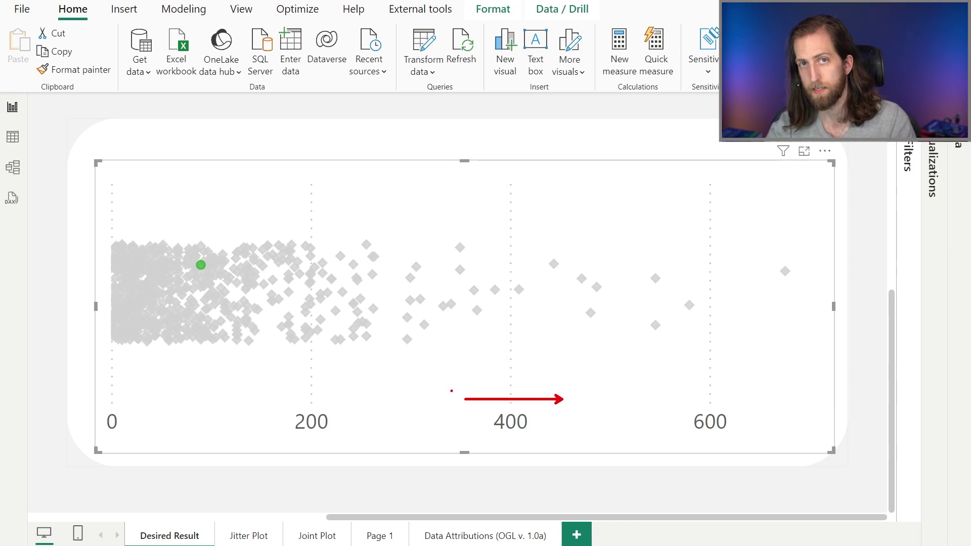
pyautogui.moveTo(103, 251); pyautogui.dragTo(106, 337)
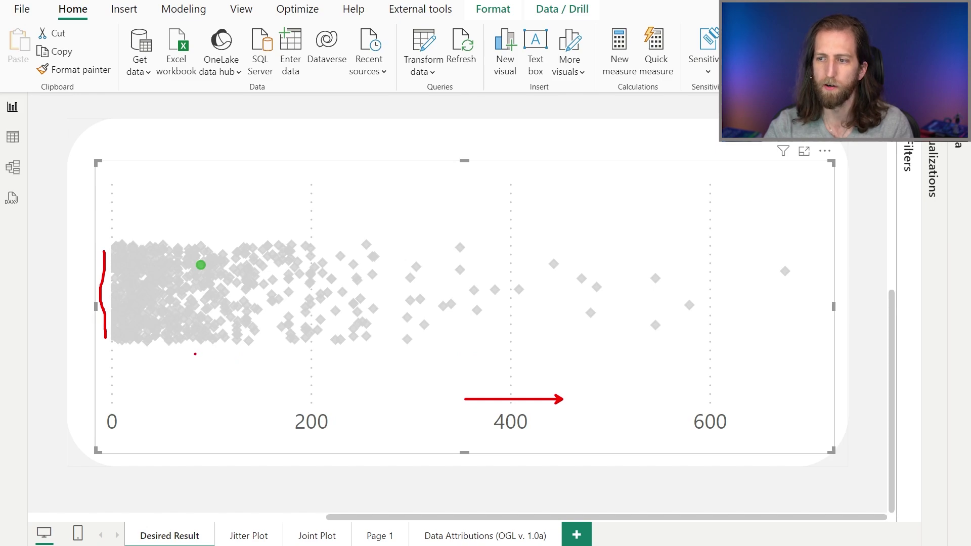
pyautogui.moveTo(183, 356)
pyautogui.mouseDown()
pyautogui.moveTo(155, 372)
pyautogui.moveTo(163, 362)
pyautogui.moveTo(172, 375)
pyautogui.mouseUp()
pyautogui.moveTo(741, 347)
pyautogui.mouseDown()
pyautogui.moveTo(718, 365)
pyautogui.moveTo(734, 361)
pyautogui.mouseUp()
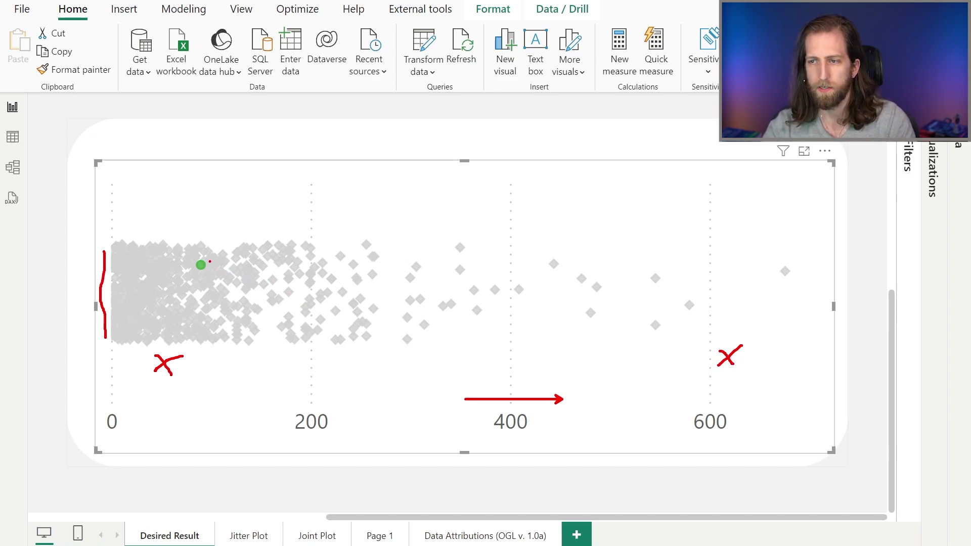
pyautogui.moveTo(208, 261)
pyautogui.mouseDown()
pyautogui.moveTo(235, 236)
pyautogui.moveTo(216, 259)
pyautogui.mouseUp()
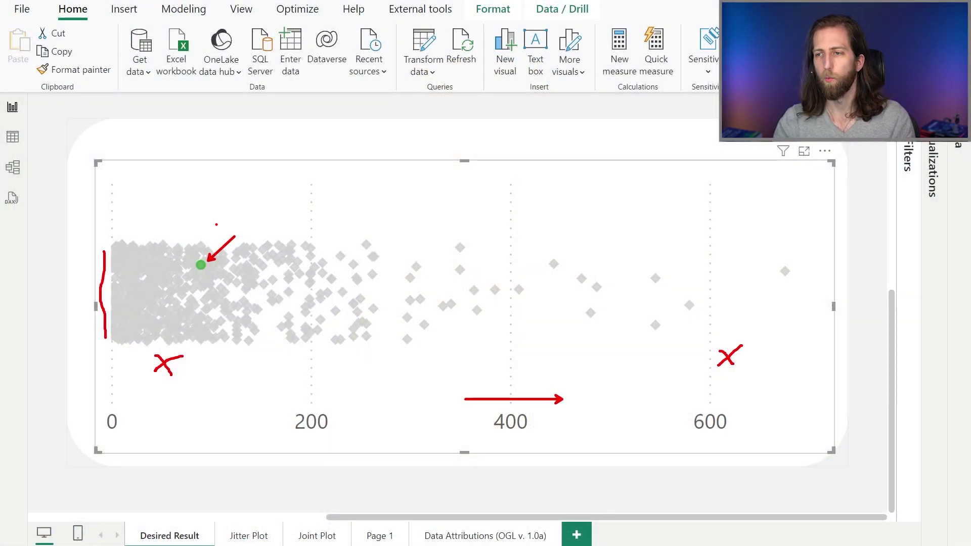
pyautogui.press('Escape')
# Reduce the jitter plot's height from its upper edge to uncover the title and density curve, and deselect it
pyautogui.moveTo(466, 162); pyautogui.dragTo(471, 261)
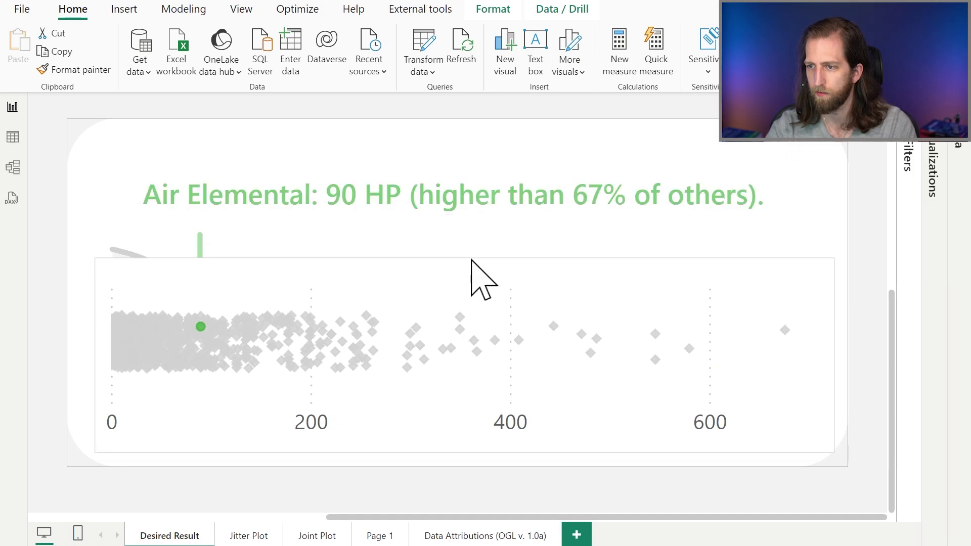
pyautogui.click(365, 473)
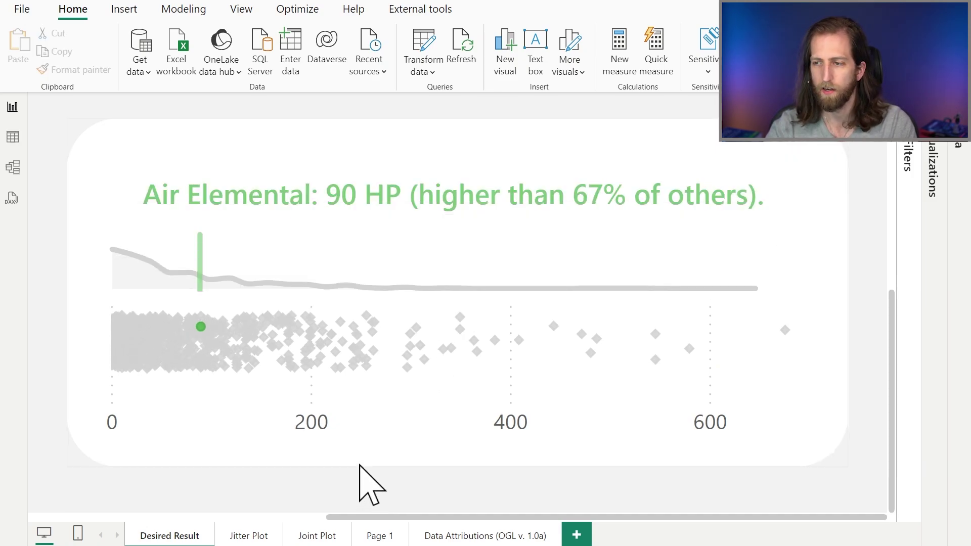
pyautogui.hotkey('ctrl', '2')
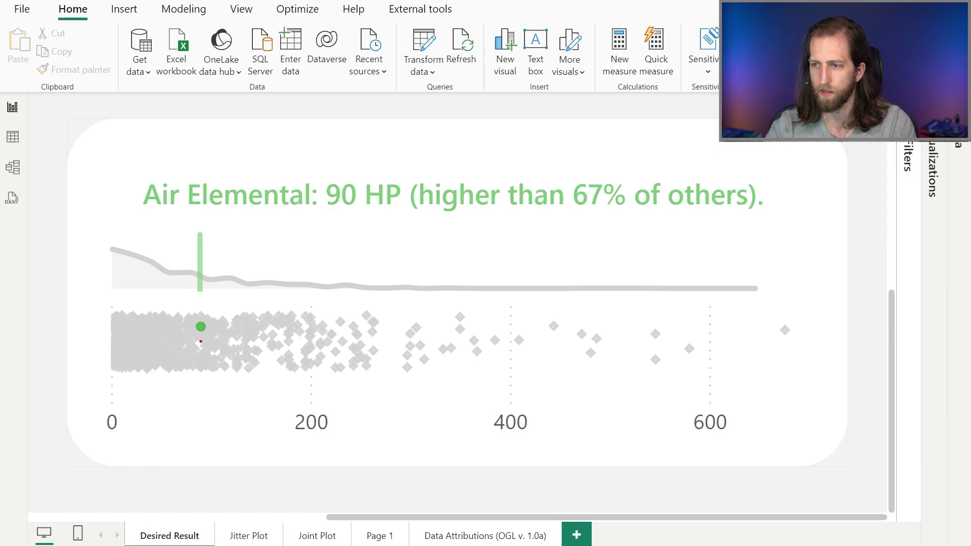
pyautogui.moveTo(324, 213); pyautogui.dragTo(402, 176)
pyautogui.moveTo(175, 211); pyautogui.dragTo(157, 234)
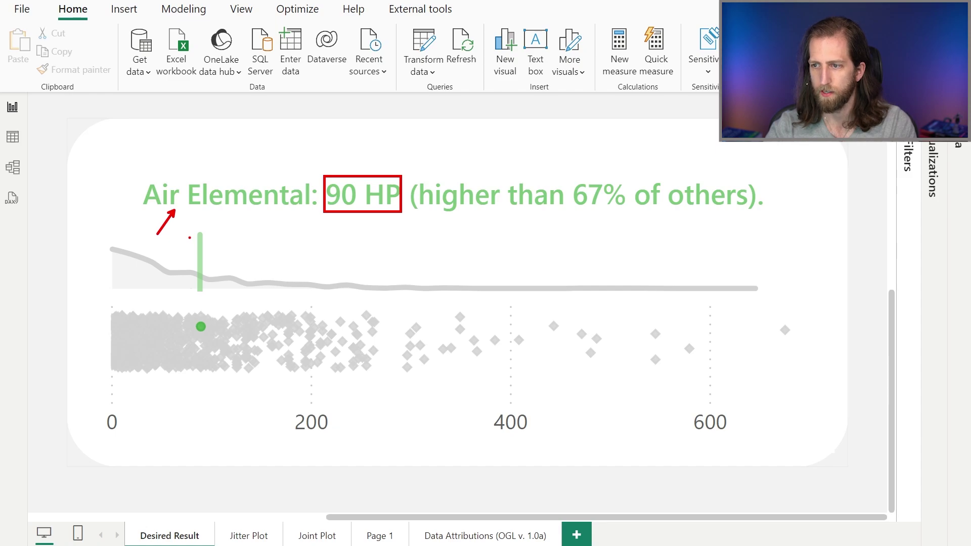
pyautogui.press('Escape')
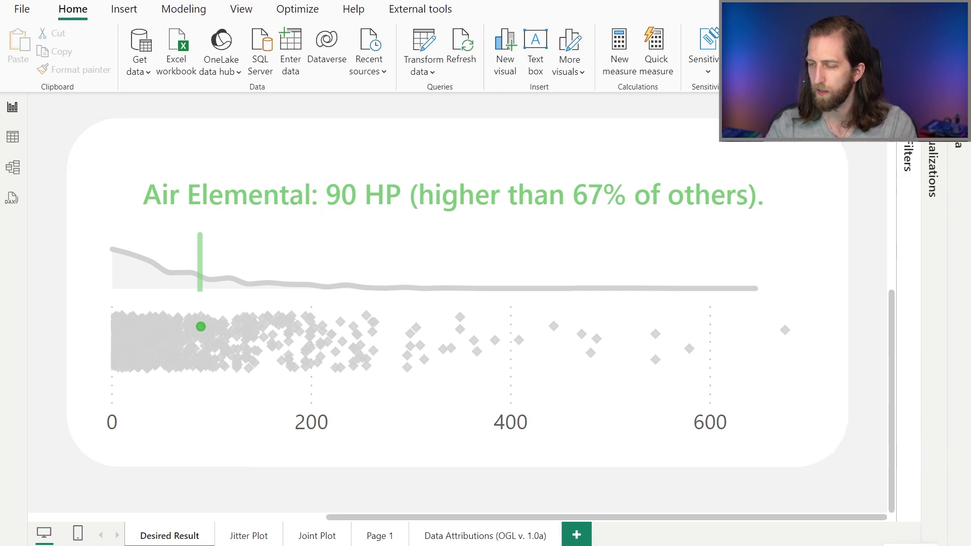
pyautogui.press('Escape')
# Filter the report by Aboleth, Acolyte and Adult Red Dragon in turn to compare their highlighted HP
pyautogui.click(190, 185)
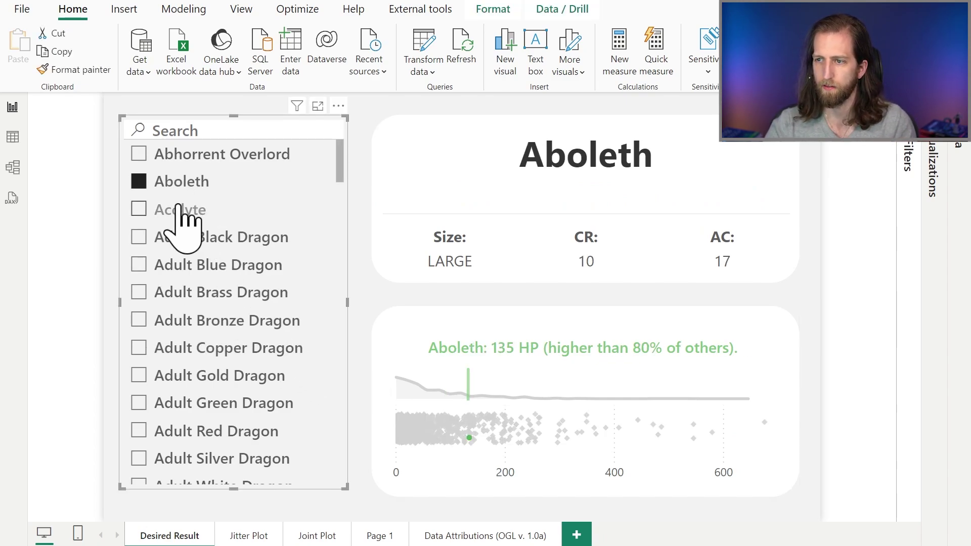
pyautogui.click(181, 209)
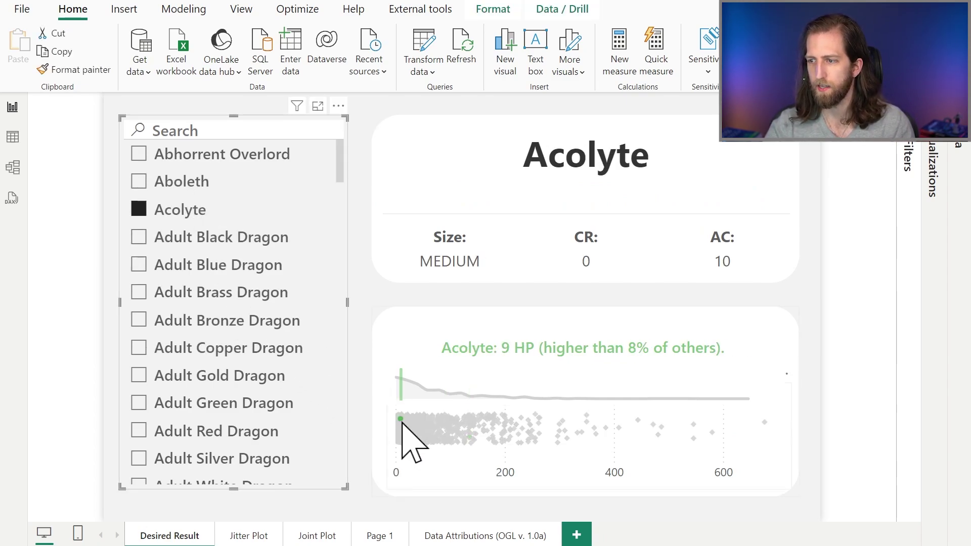
pyautogui.moveTo(401, 420)
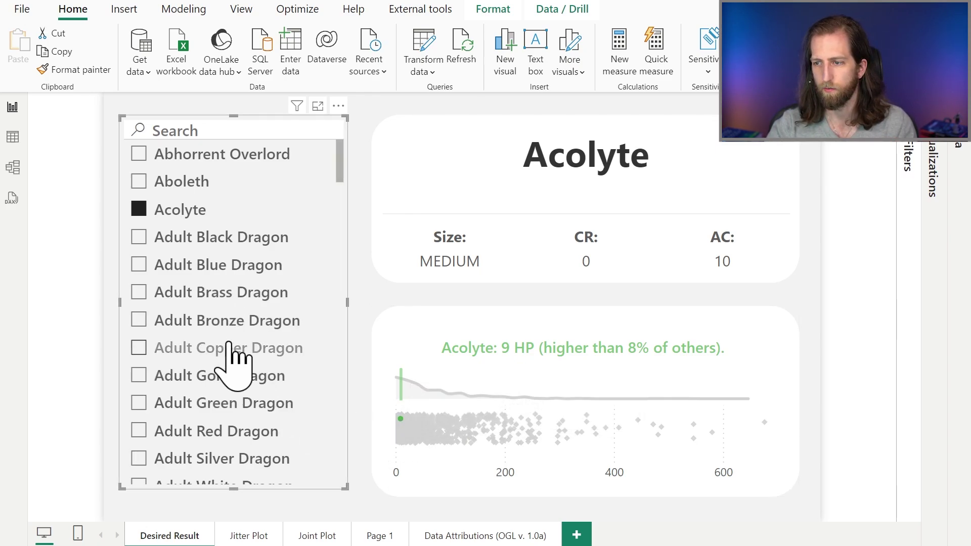
pyautogui.click(230, 431)
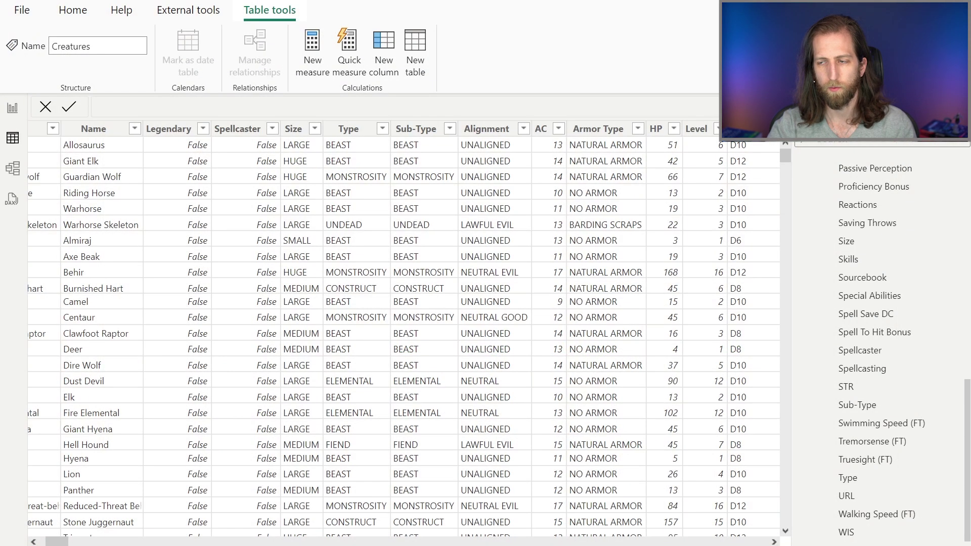
# Examine the columns of the Creatures table and collapse its field list
pyautogui.click(156, 255)
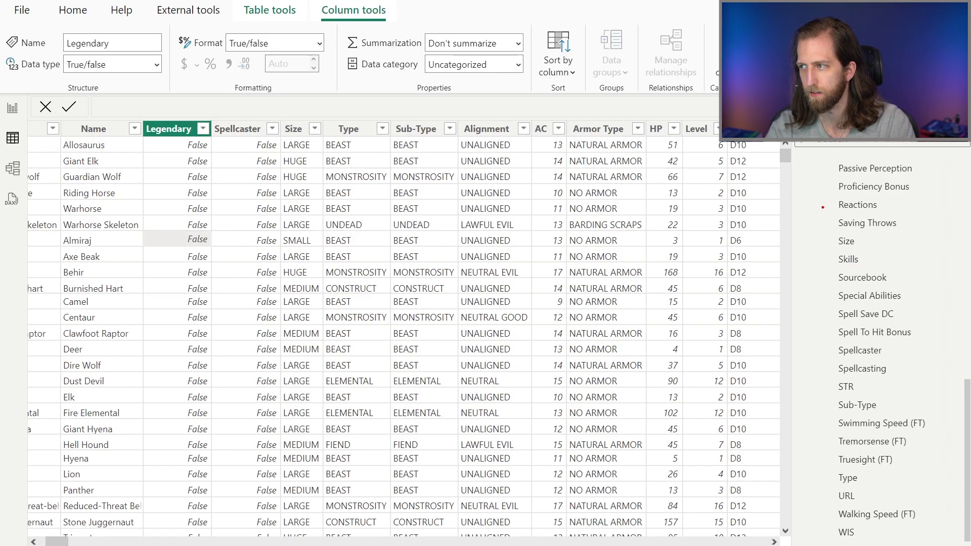
pyautogui.scroll(15, 863, 225)
pyautogui.click(806, 164)
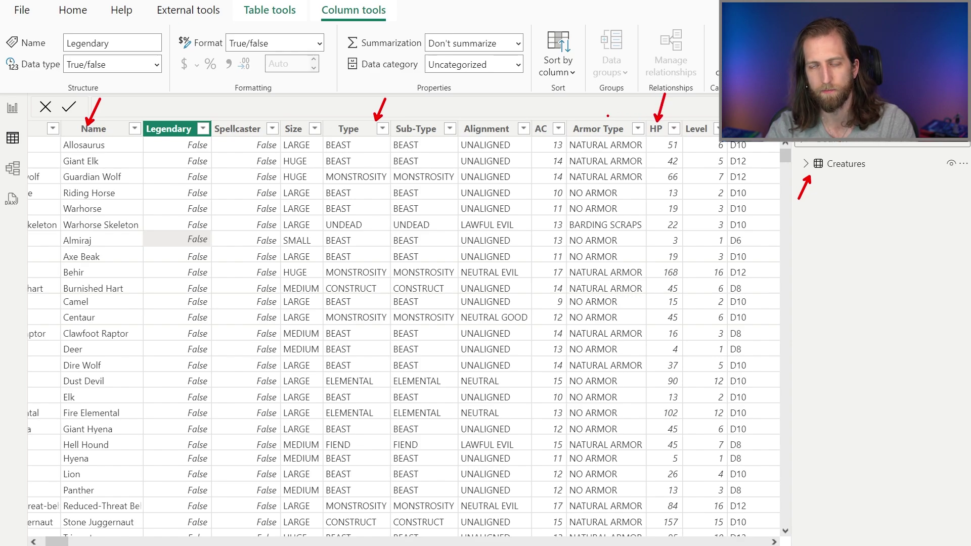
# Return to the report canvas and create the Creatures measure Avg. Creature HP = AVERAGE ( Creatures[HP] )
pyautogui.click(12, 108)
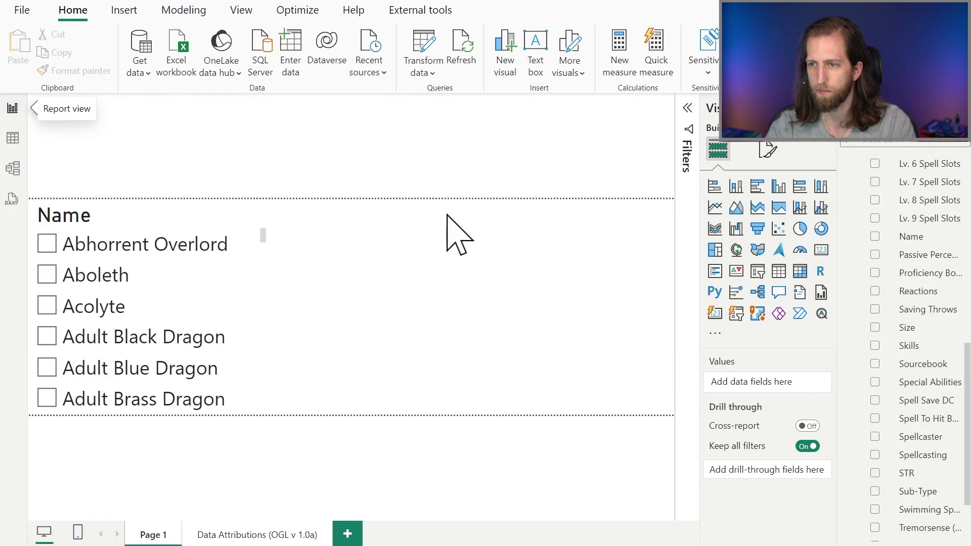
pyautogui.scroll(10, 895, 202)
pyautogui.click(900, 184)
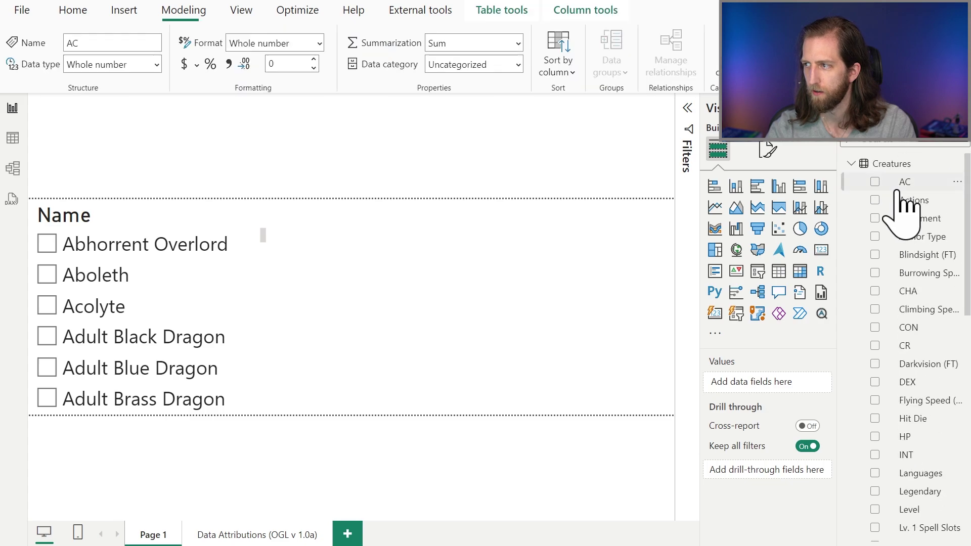
pyautogui.click(502, 10)
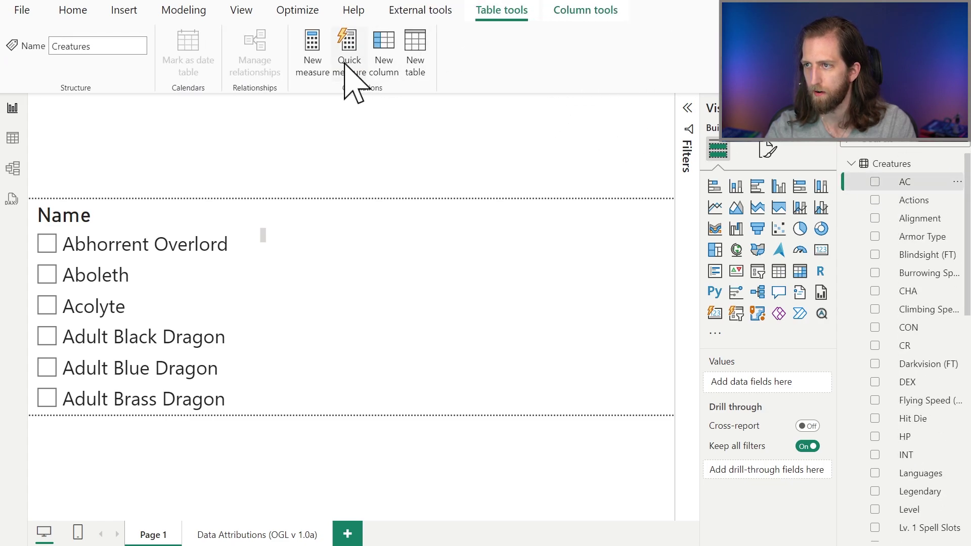
pyautogui.click(314, 63)
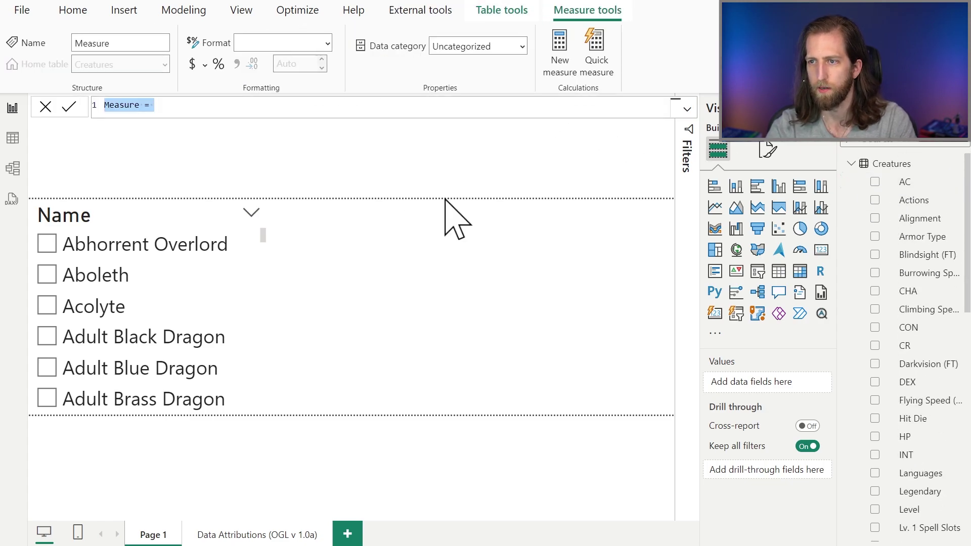
pyautogui.write('Avg. Creature HP = AVERA')
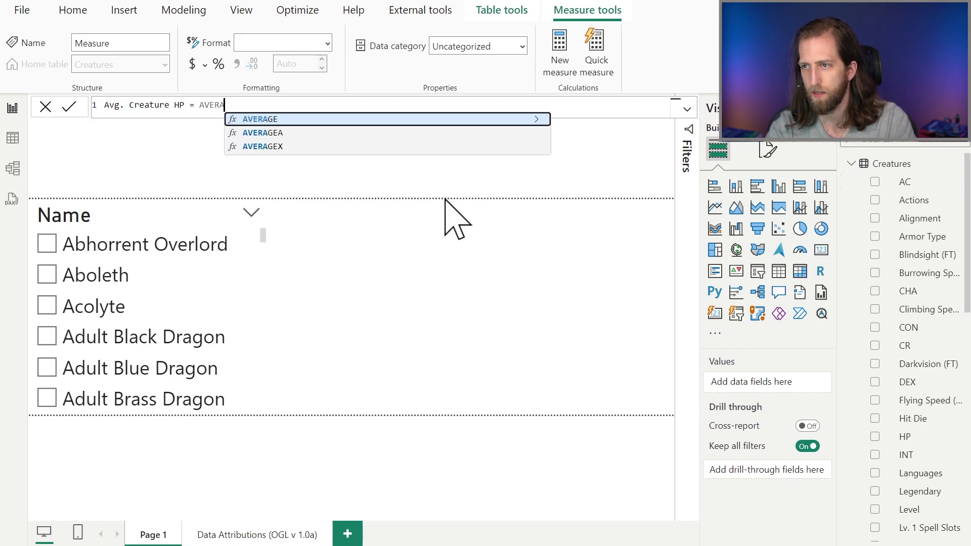
pyautogui.write('GE ( Creatures[HP')
pyautogui.press('Tab')
pyautogui.write(')')
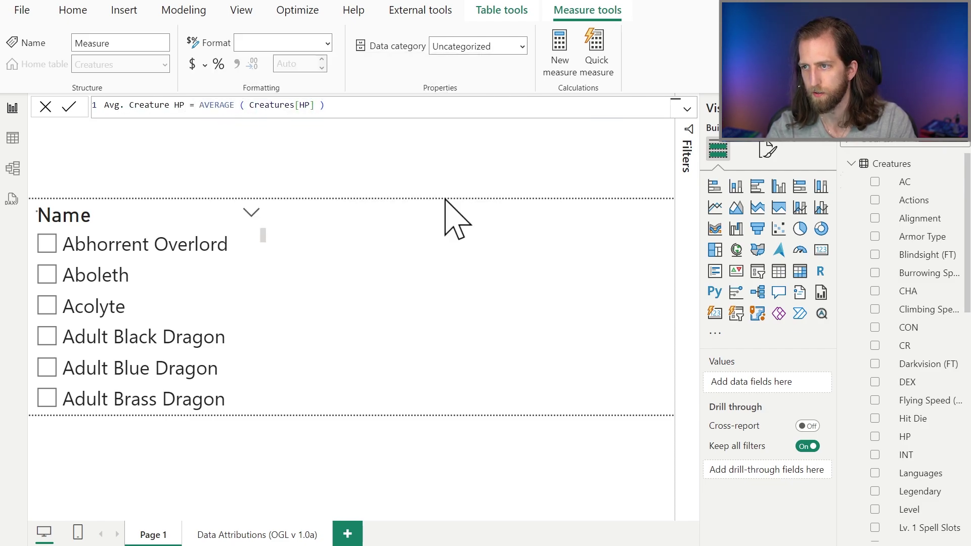
pyautogui.press('Return')
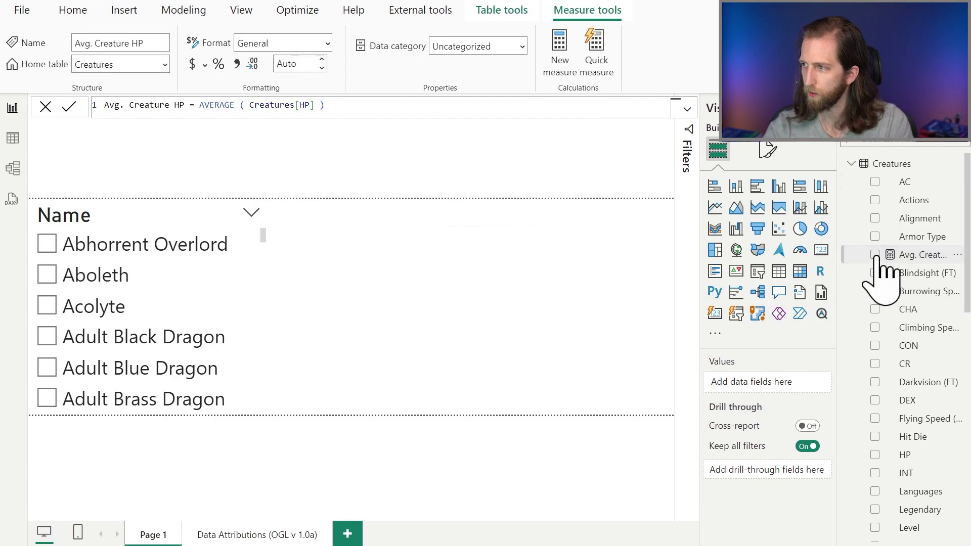
# Plot Avg. Creature HP in a scatter chart and widen it to fill the space beside the Name slicer
pyautogui.click(875, 255)
pyautogui.click(779, 228)
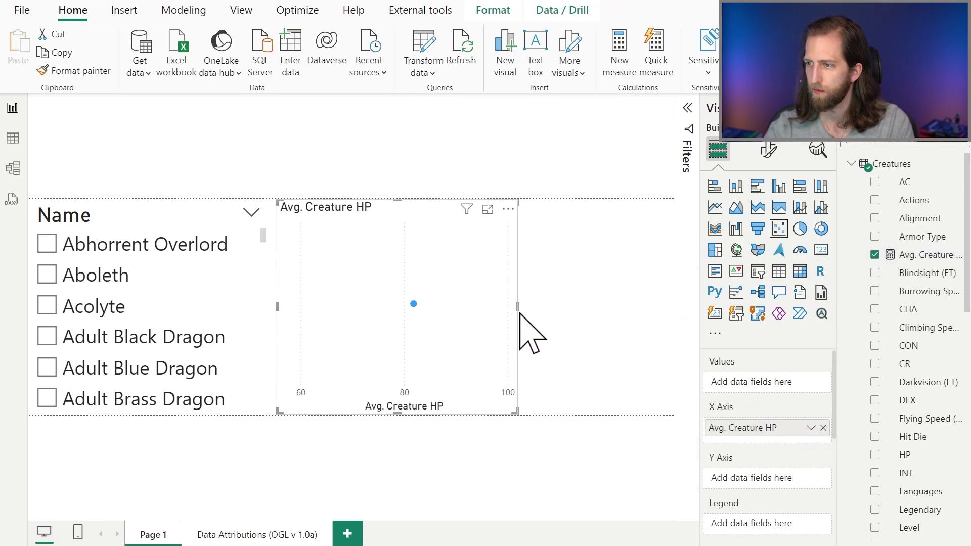
pyautogui.moveTo(515, 310); pyautogui.dragTo(669, 319)
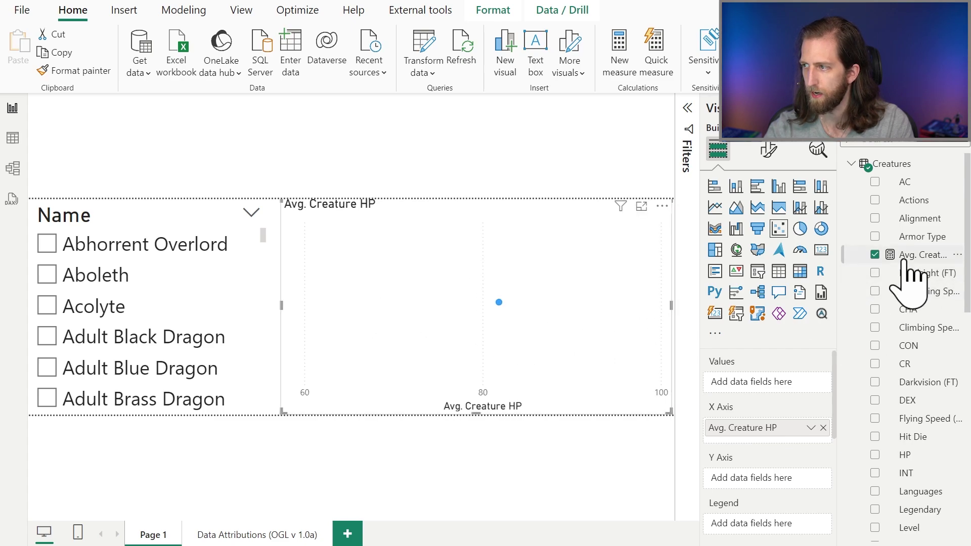
# Find the Name field and add it to the scatter chart's values, then clear the field search
pyautogui.click(935, 147)
pyautogui.write('name')
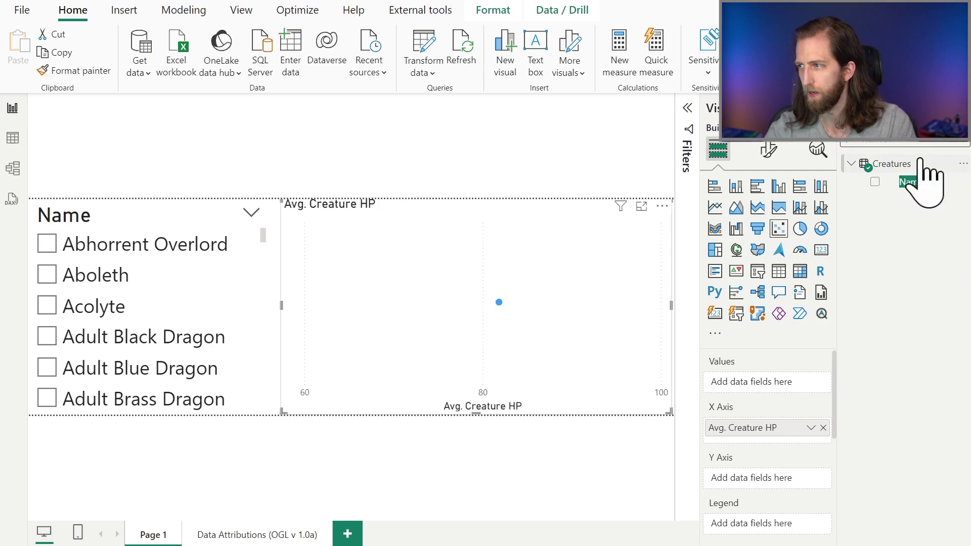
pyautogui.click(883, 182)
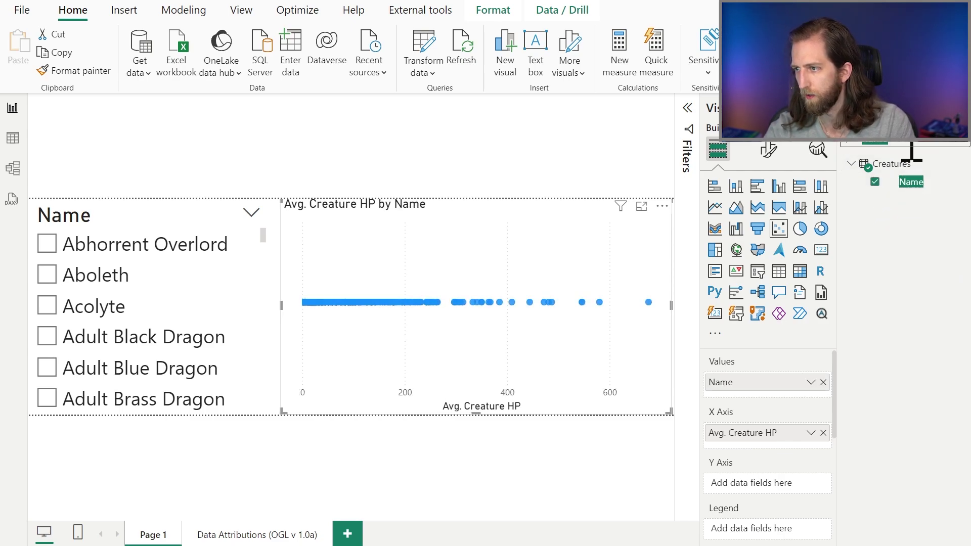
pyautogui.press('Escape')
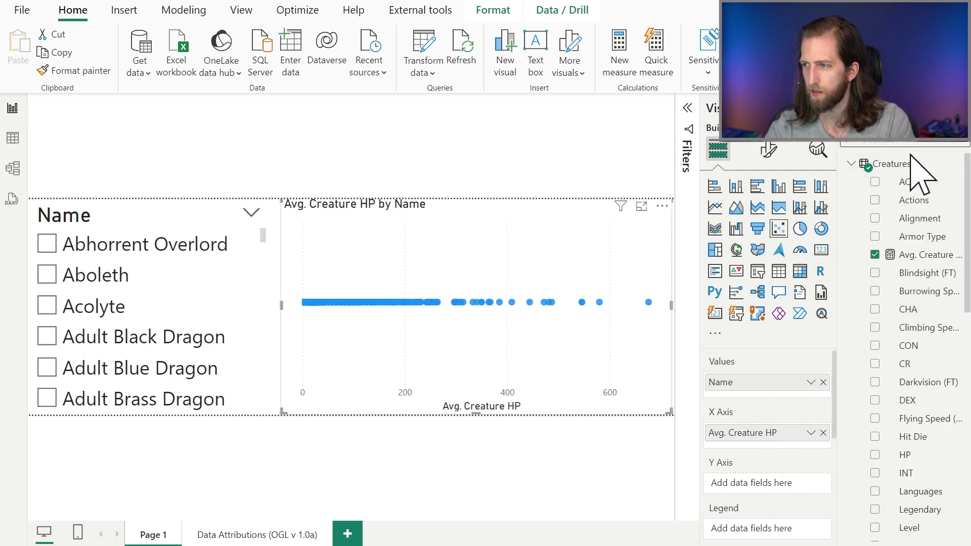
pyautogui.moveTo(649, 303)
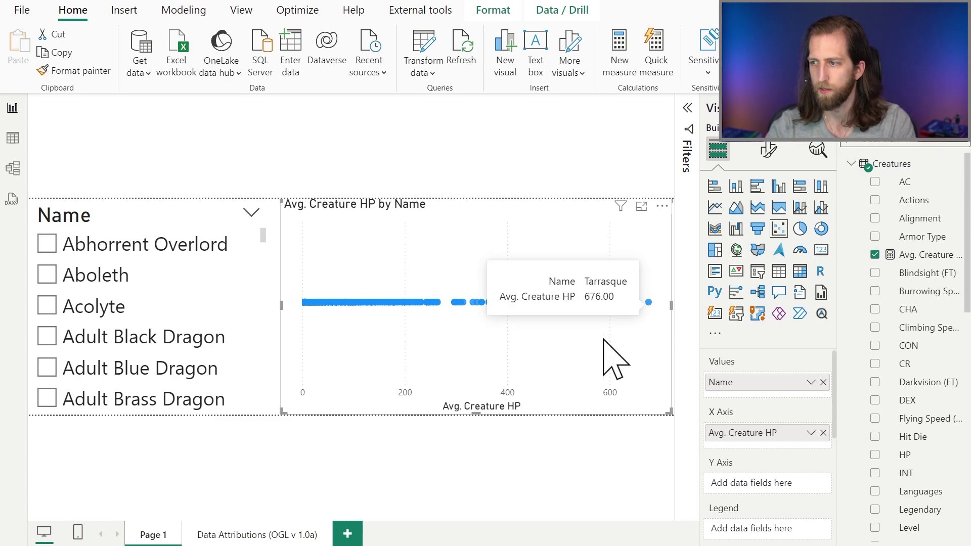
pyautogui.moveTo(536, 291); pyautogui.dragTo(559, 311)
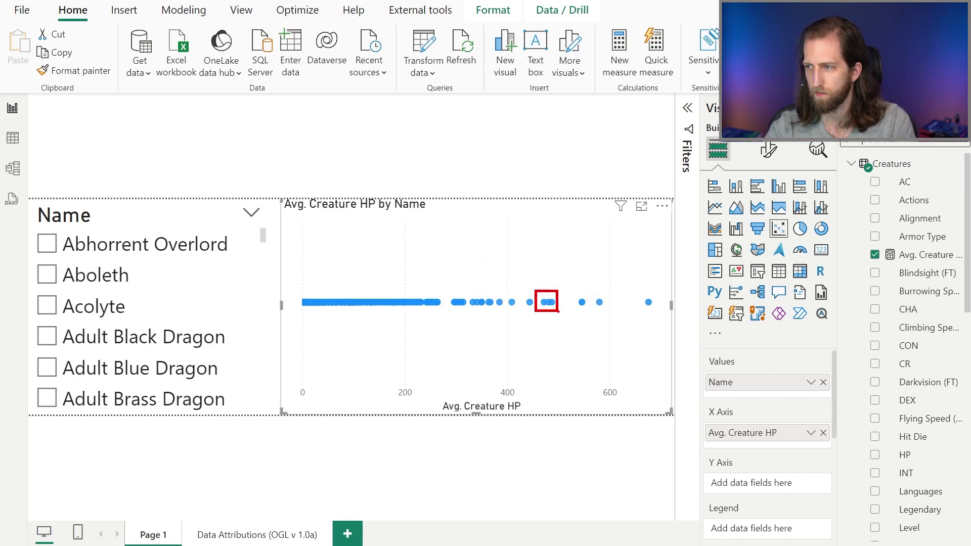
pyautogui.moveTo(446, 290)
pyautogui.mouseDown()
pyautogui.moveTo(471, 314)
pyautogui.moveTo(458, 340)
pyautogui.mouseUp()
pyautogui.moveTo(547, 318); pyautogui.dragTo(544, 335)
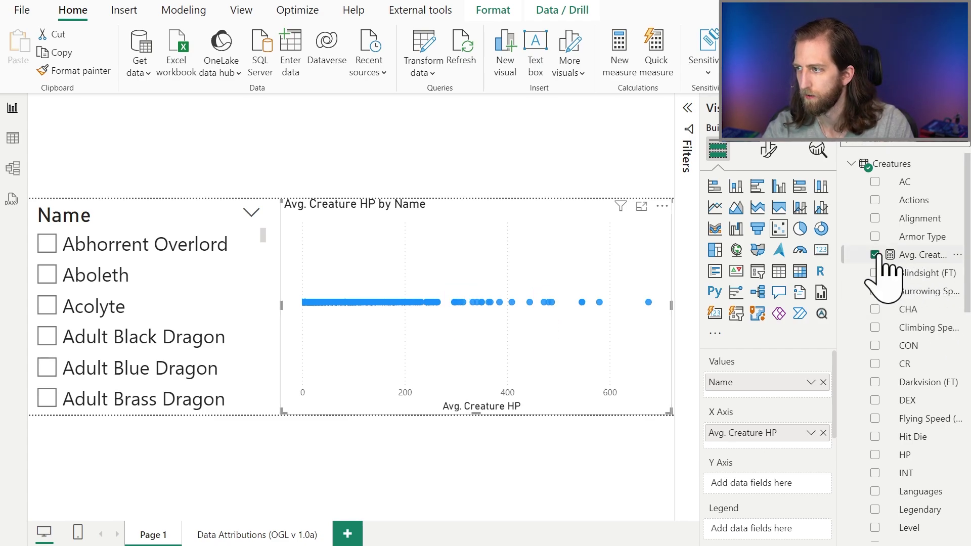
# Create the measure Jitter = RAND() -- Random value between 0 and 1, and put it on the scatter chart's Y axis
pyautogui.click(626, 70)
pyautogui.write('Jitter = RAN')
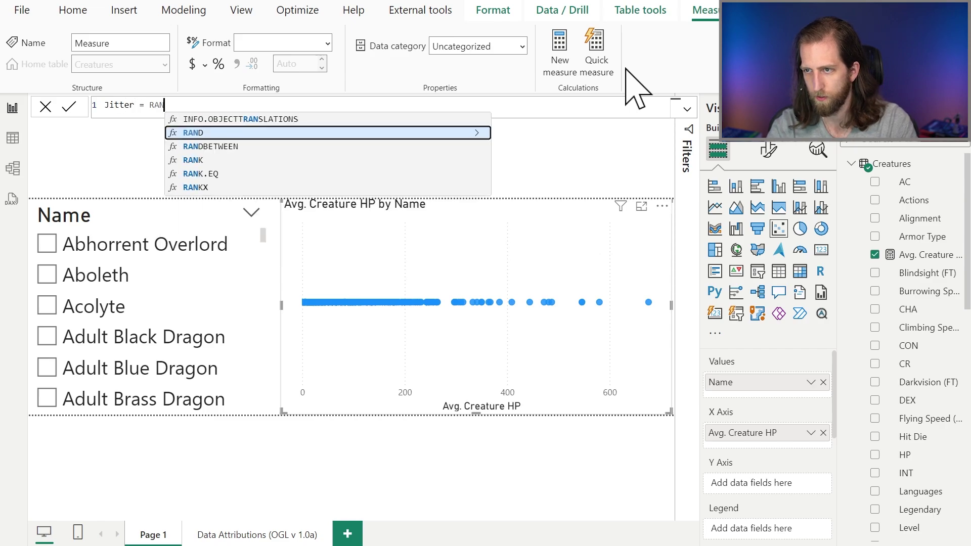
pyautogui.write('D() -')
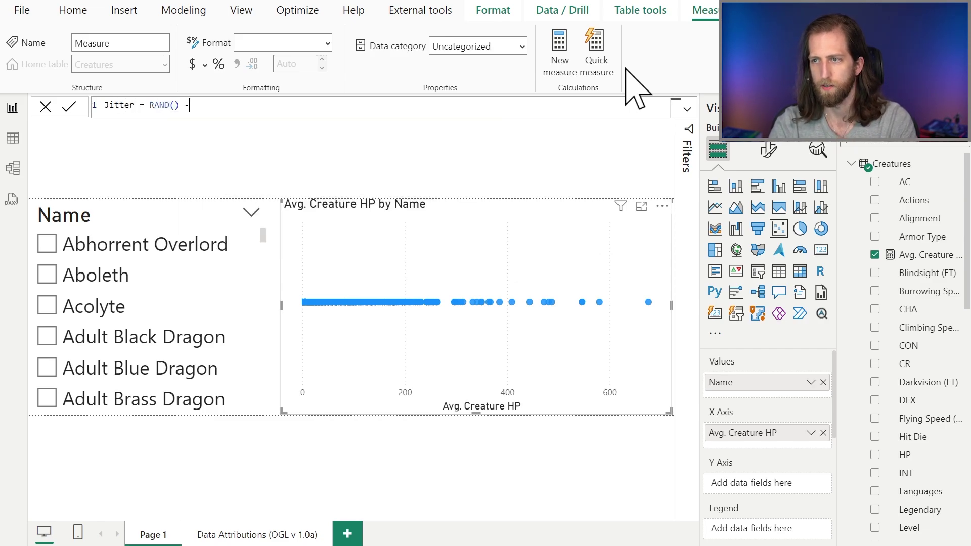
pyautogui.write('- Random val')
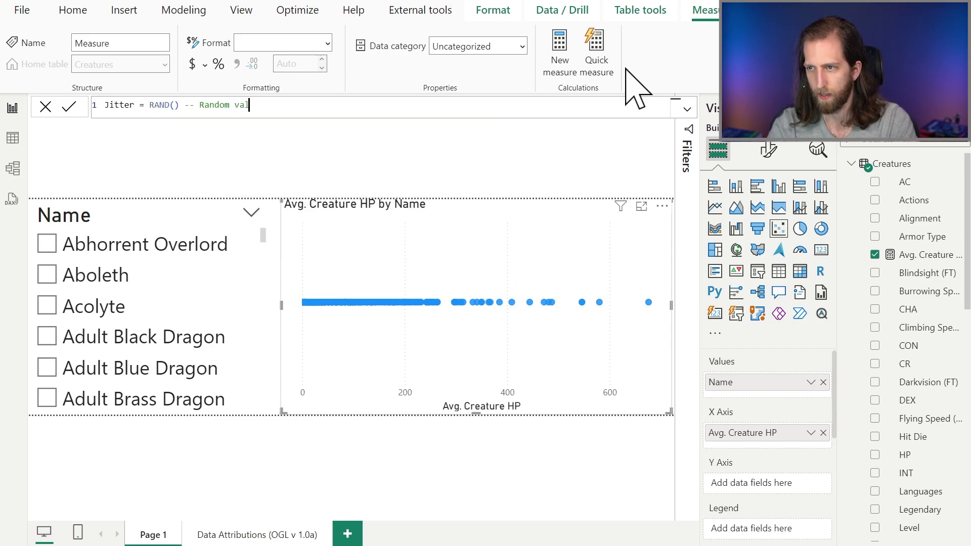
pyautogui.write('ue between 0 and 1')
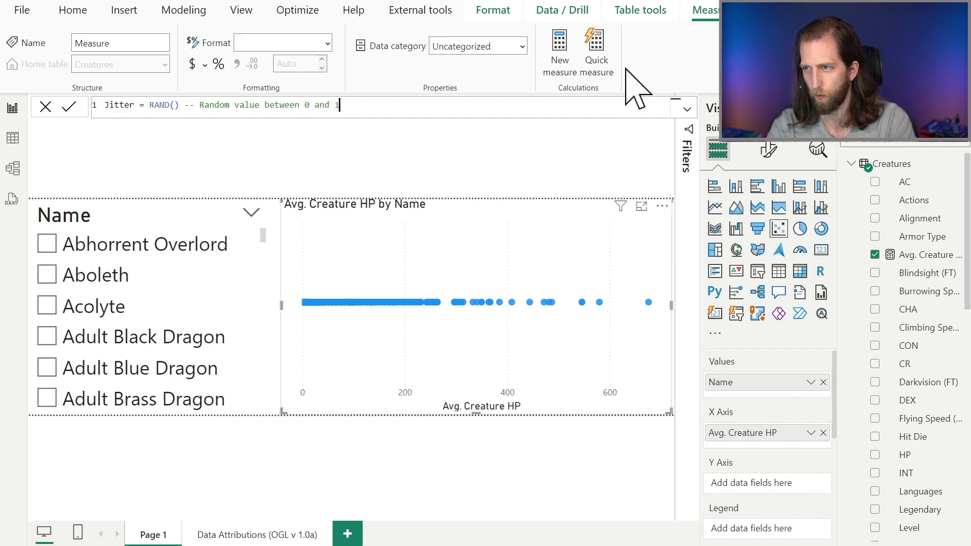
pyautogui.press('Return')
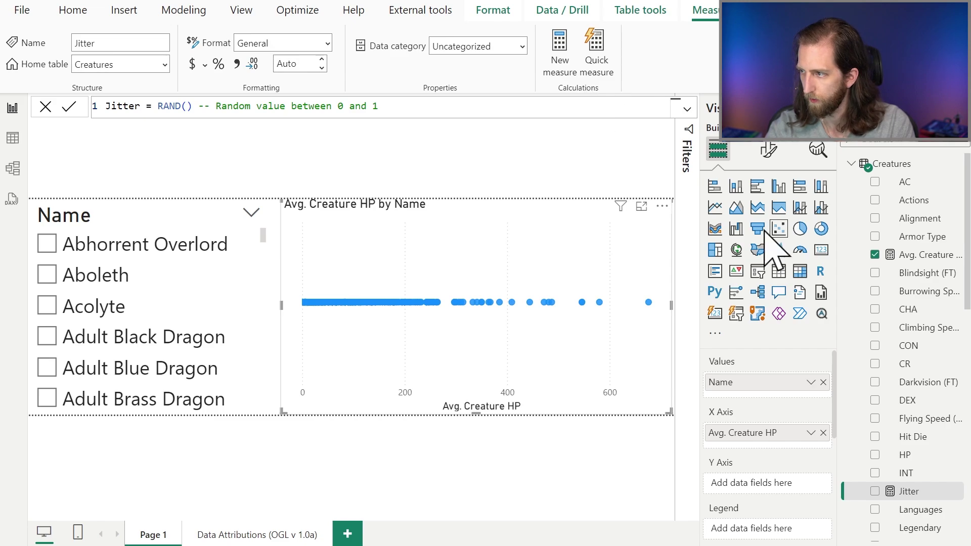
pyautogui.click(875, 491)
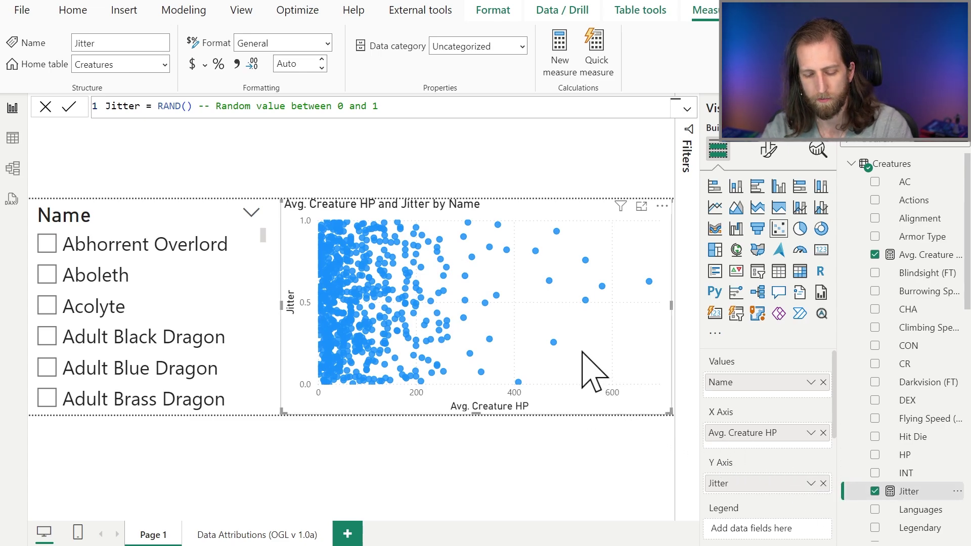
pyautogui.moveTo(487, 214); pyautogui.dragTo(507, 234)
pyautogui.moveTo(472, 363); pyautogui.dragTo(497, 390)
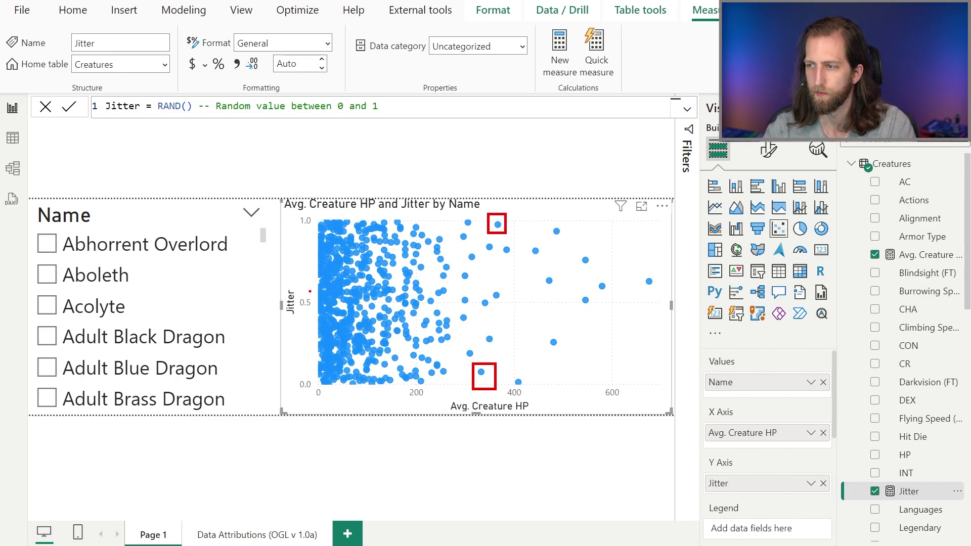
# Turn off the values and the title of the scatter chart's Y axis
pyautogui.click(768, 150)
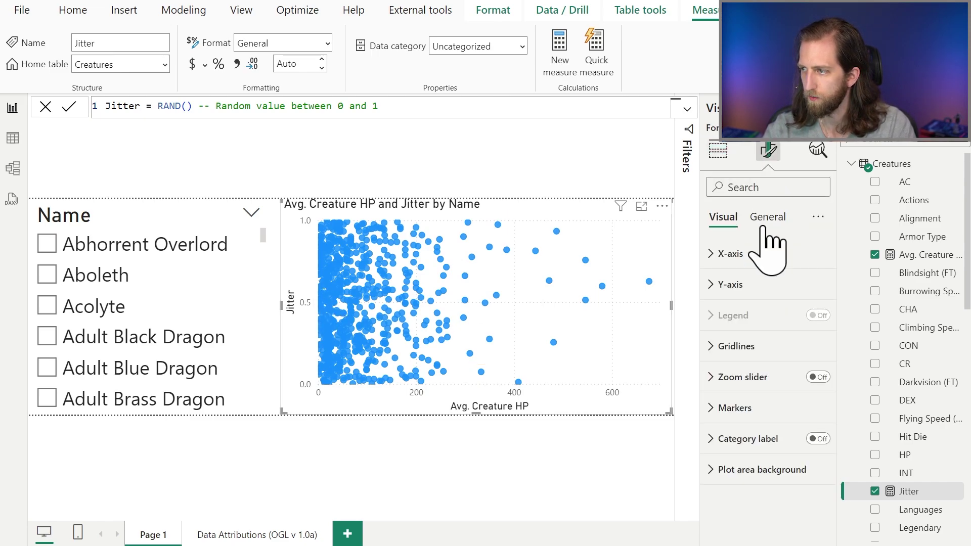
pyautogui.click(720, 286)
pyautogui.scroll(-3, 789, 384)
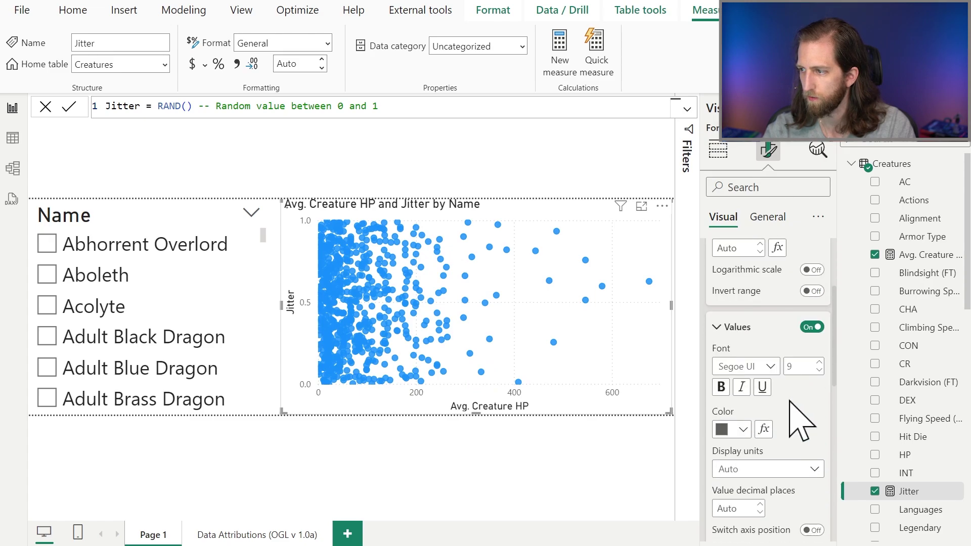
pyautogui.click(816, 328)
pyautogui.scroll(-4, 806, 381)
pyautogui.click(811, 360)
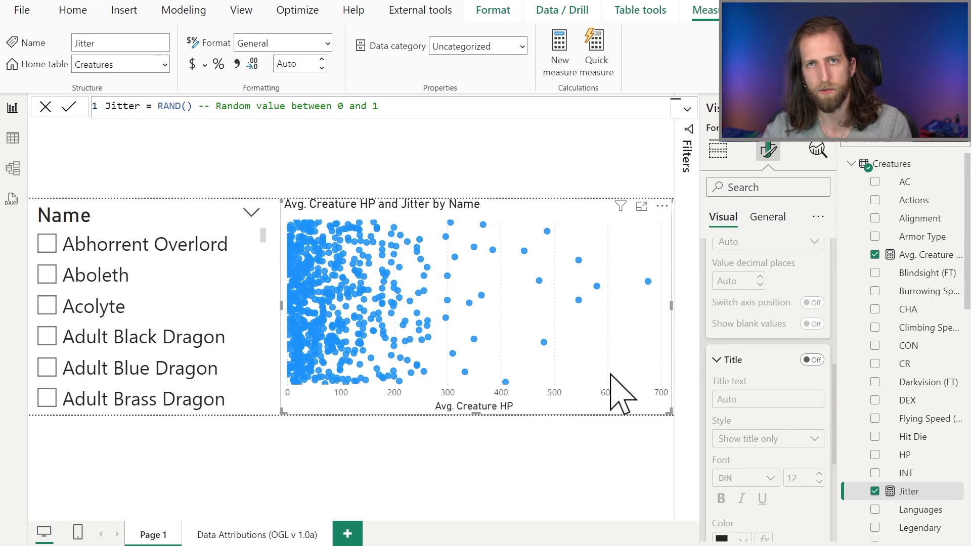
# Check the tooltip of a data point in the scatter chart and turn the chart's tooltips off
pyautogui.moveTo(545, 344)
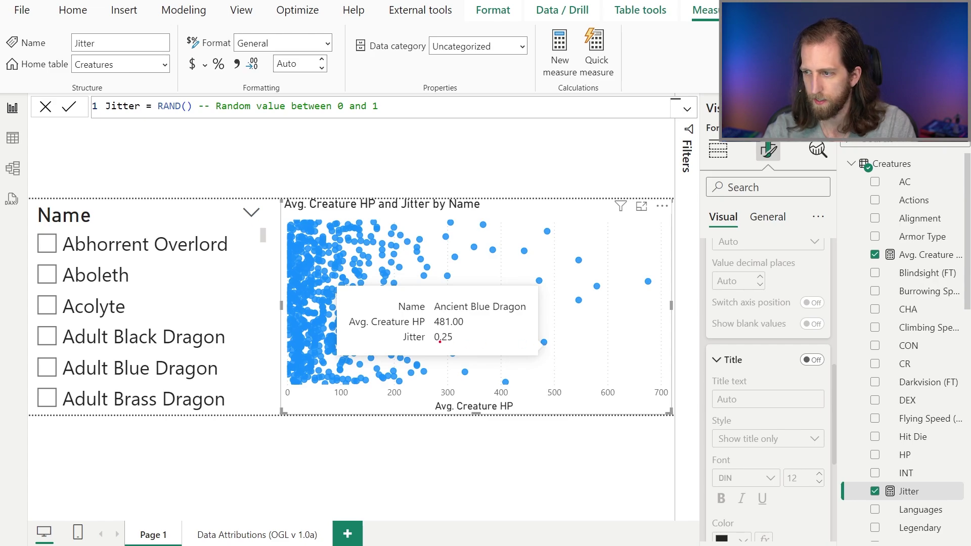
pyautogui.moveTo(400, 339); pyautogui.dragTo(368, 345)
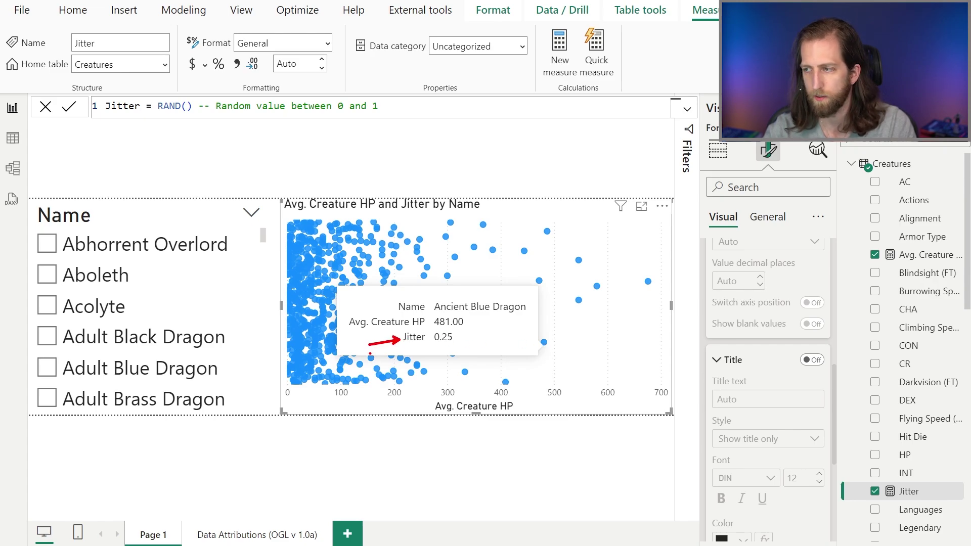
pyautogui.press('Escape')
pyautogui.click(767, 218)
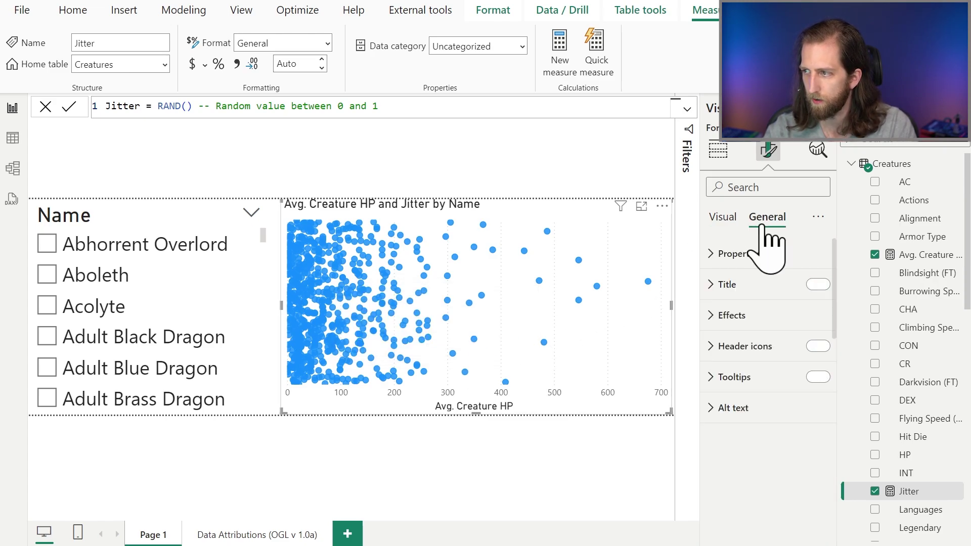
pyautogui.click(817, 377)
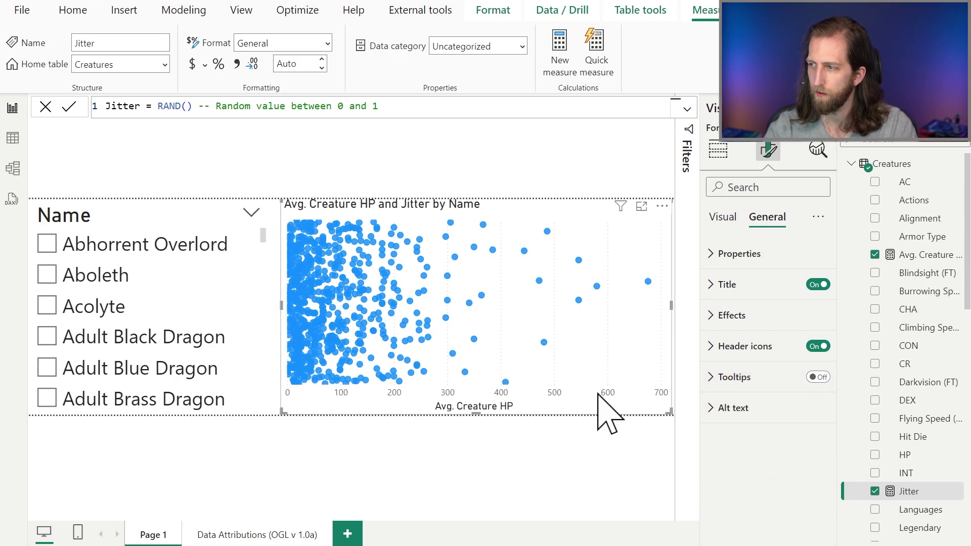
# Turn off the Responsive option in the scatter chart's advanced properties, then collapse the properties
pyautogui.click(765, 256)
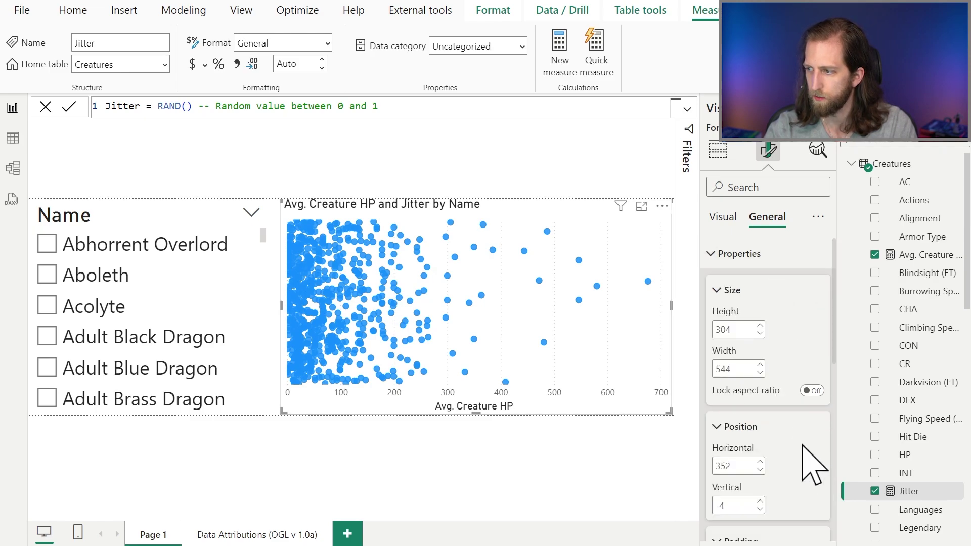
pyautogui.scroll(-5, 806, 450)
pyautogui.scroll(-1, 793, 432)
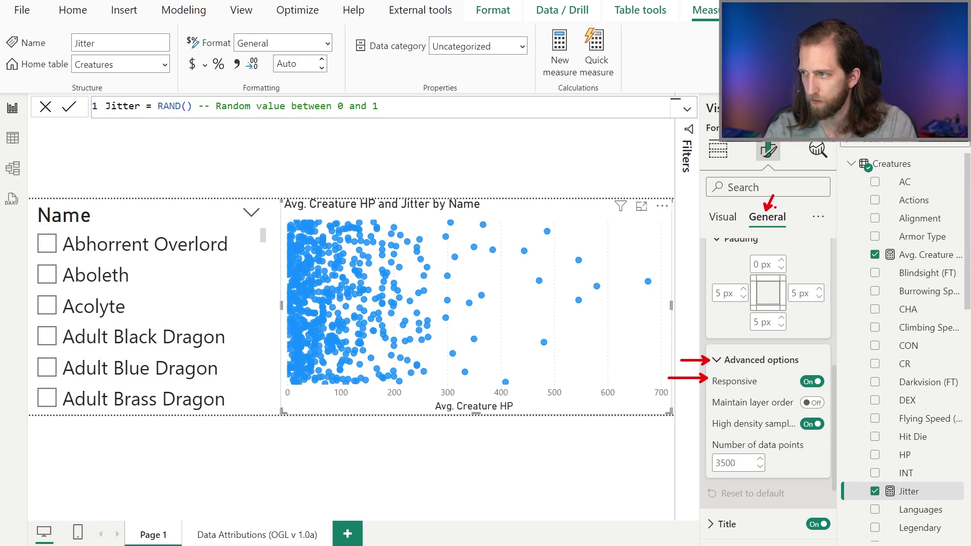
pyautogui.click(812, 381)
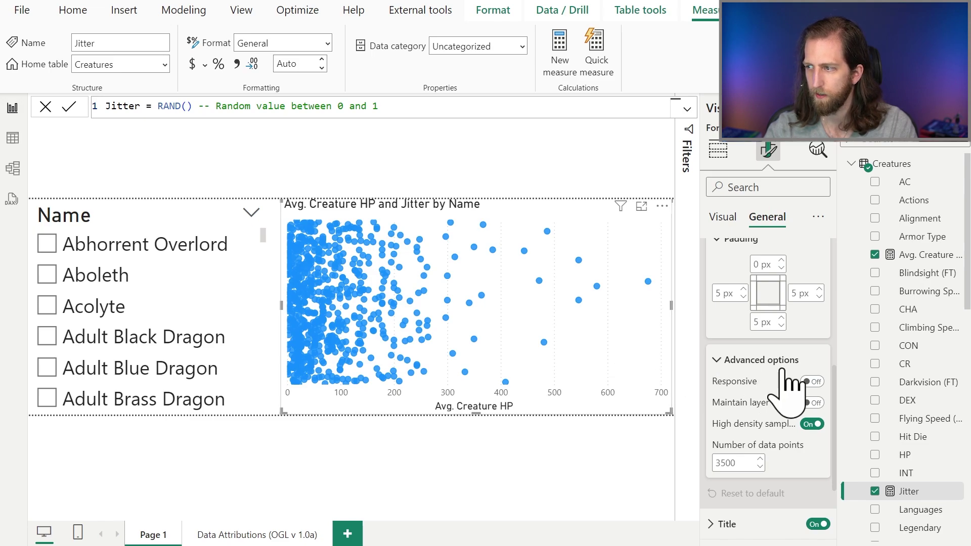
pyautogui.scroll(3, 779, 374)
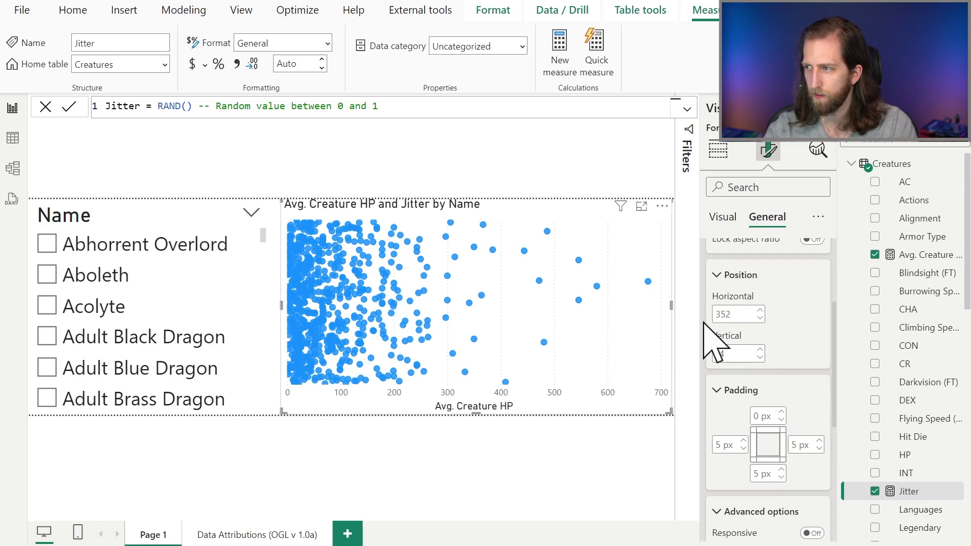
pyautogui.scroll(2, 727, 249)
pyautogui.click(741, 254)
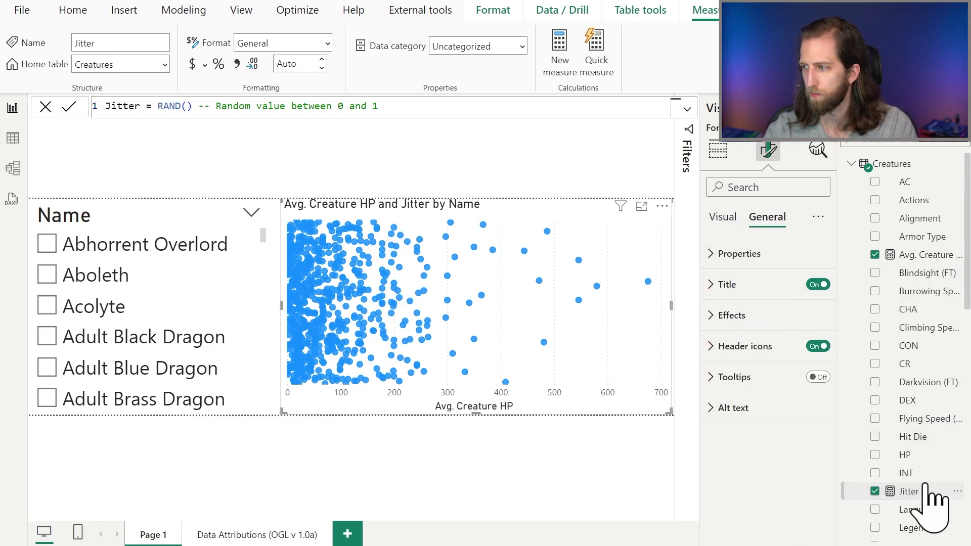
# Change the Jitter measure's expression to ( RAND() - 0.5 ) * 0.9, keeping its comment, and reduce the scatter chart's height
pyautogui.click(158, 105)
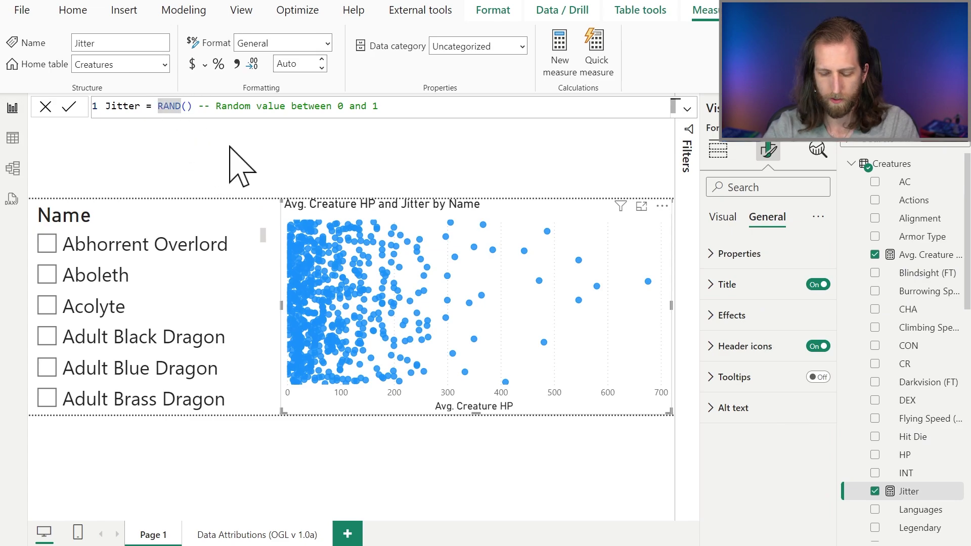
pyautogui.press('Right')
pyautogui.press('Right')
pyautogui.press('Right')
pyautogui.press('Right')
pyautogui.write('- 0.5 )')
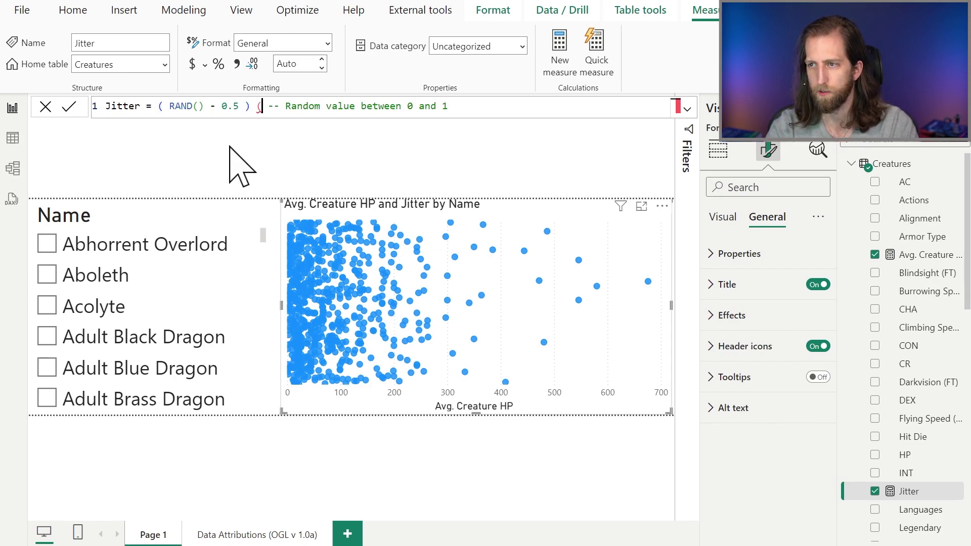
pyautogui.write(' * 0.9')
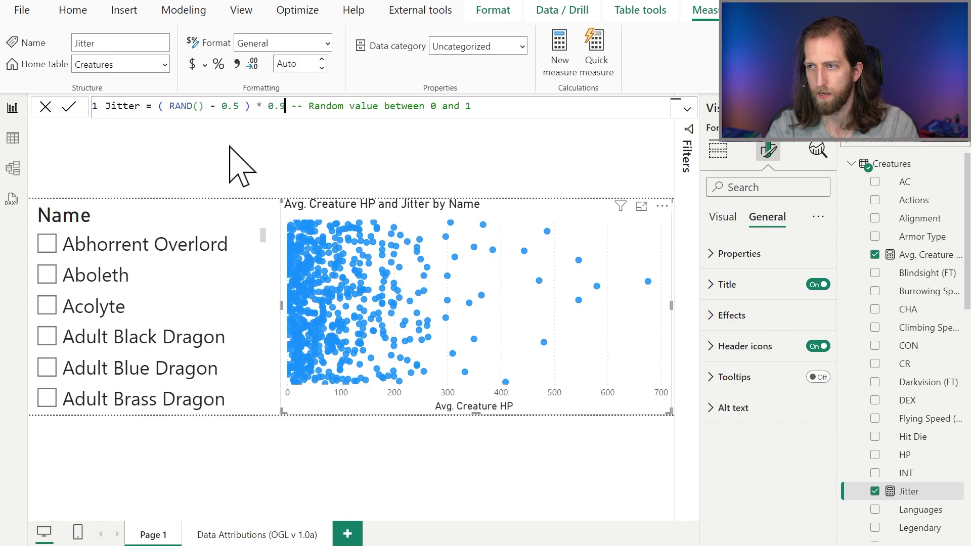
pyautogui.press('Return')
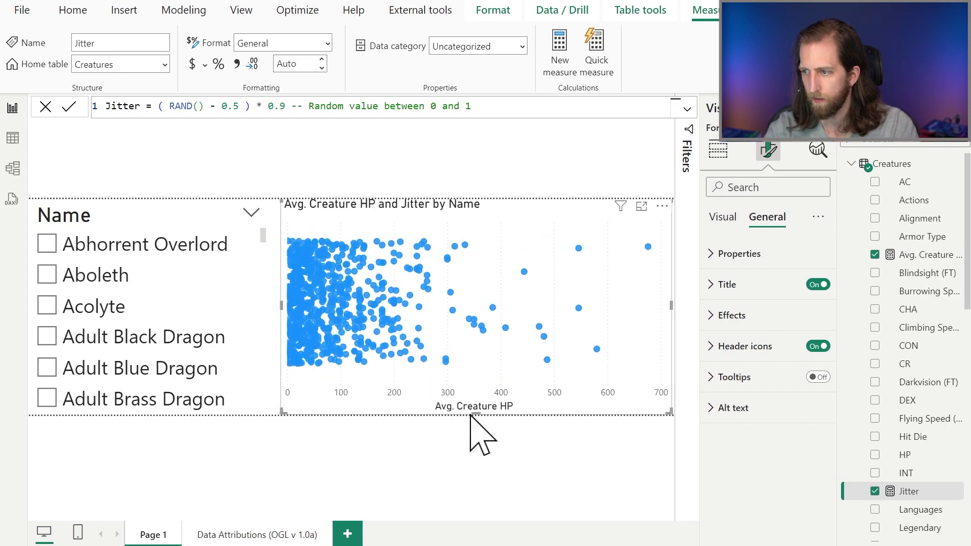
pyautogui.moveTo(478, 411); pyautogui.dragTo(499, 382)
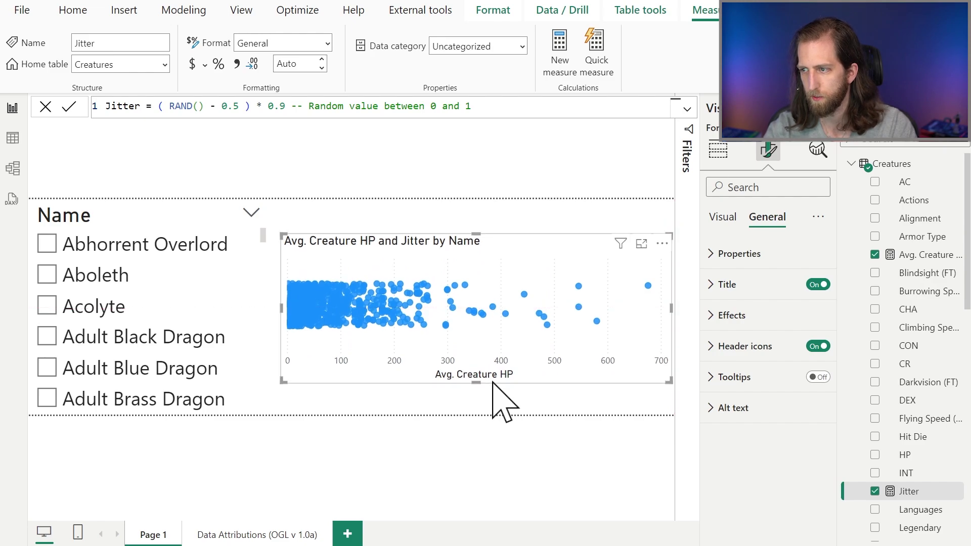
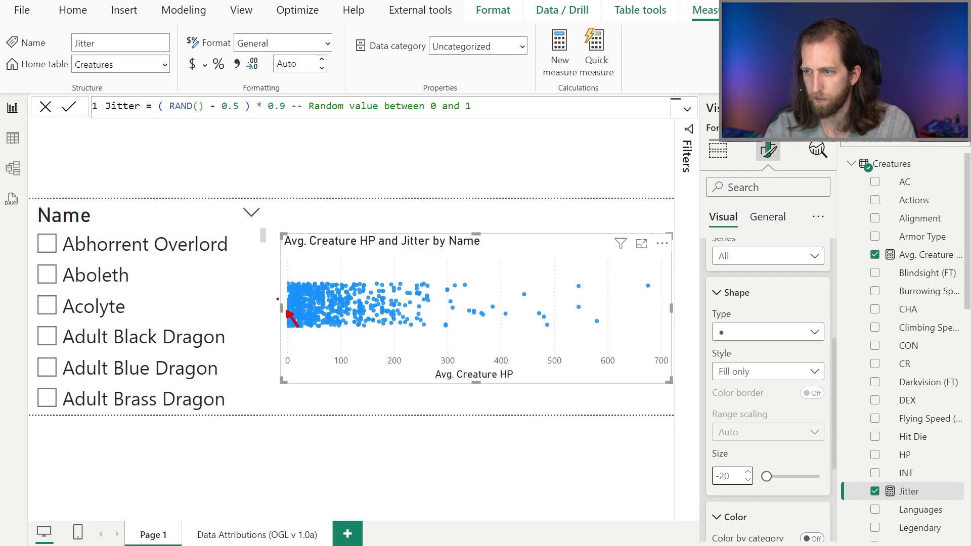
# Add a Y-axis constant line to the scatter chart, name it HP and set its transparency to 100%
pyautogui.click(818, 152)
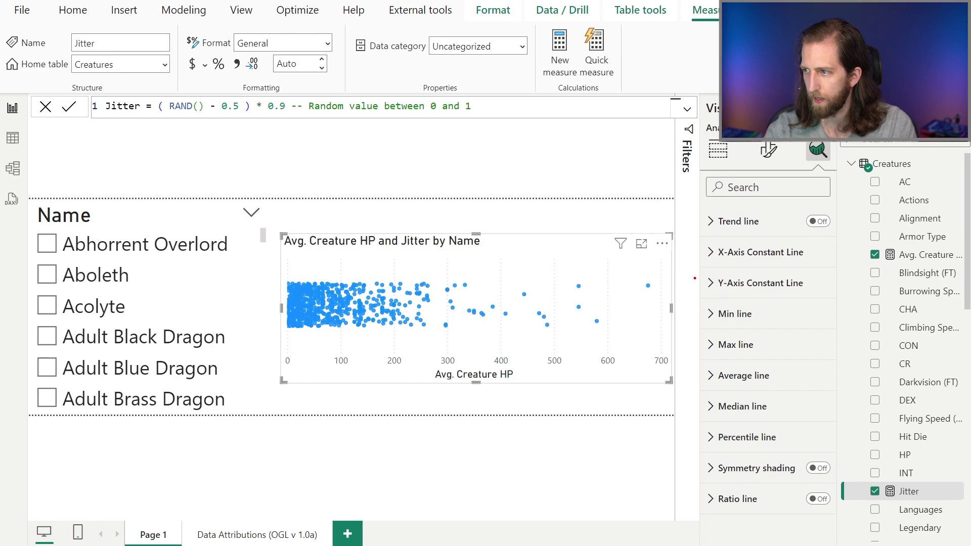
pyautogui.click(734, 284)
pyautogui.click(737, 337)
pyautogui.doubleClick(743, 359)
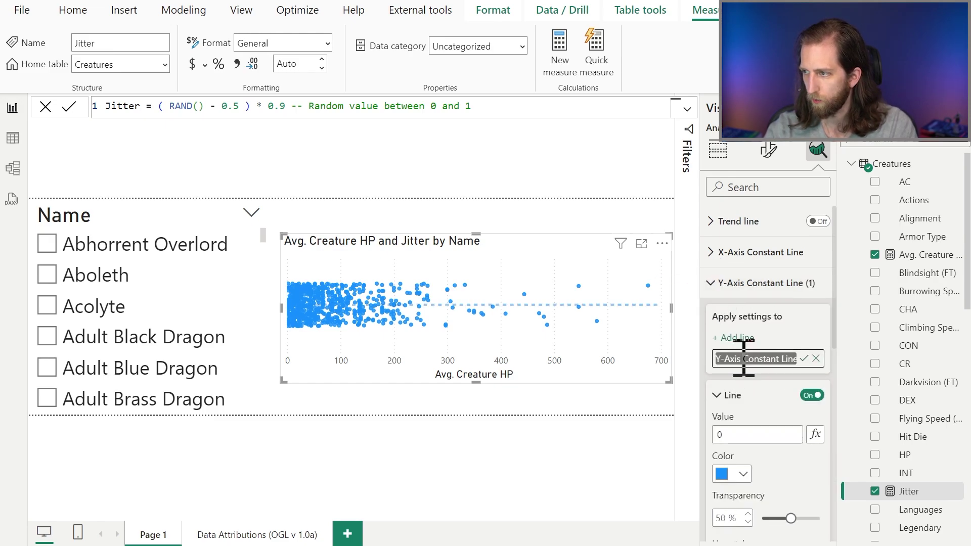
pyautogui.write('HP')
pyautogui.press('Return')
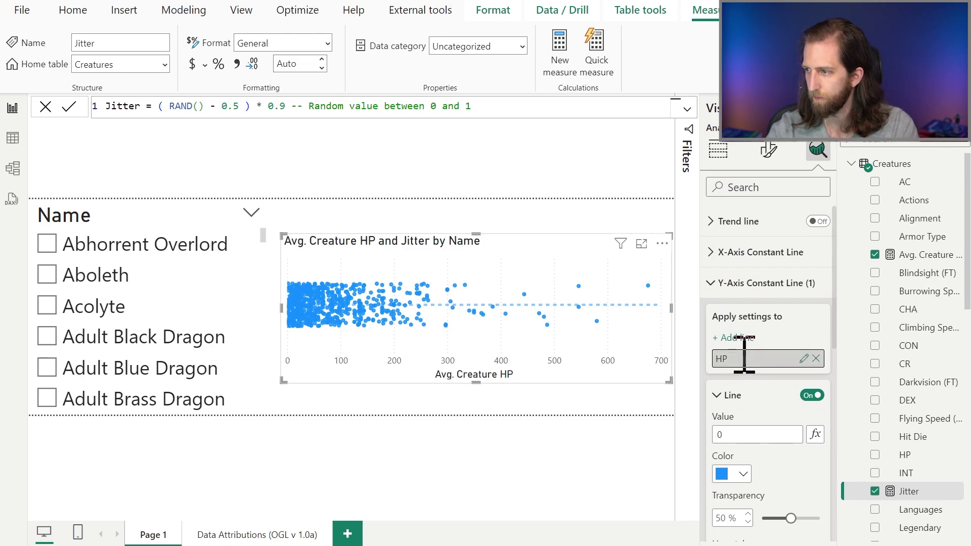
pyautogui.scroll(-5, 743, 359)
pyautogui.moveTo(787, 296); pyautogui.dragTo(822, 291)
# Turn on the HP line's data label with vertical position Under, style Name and black color
pyautogui.scroll(-2, 748, 375)
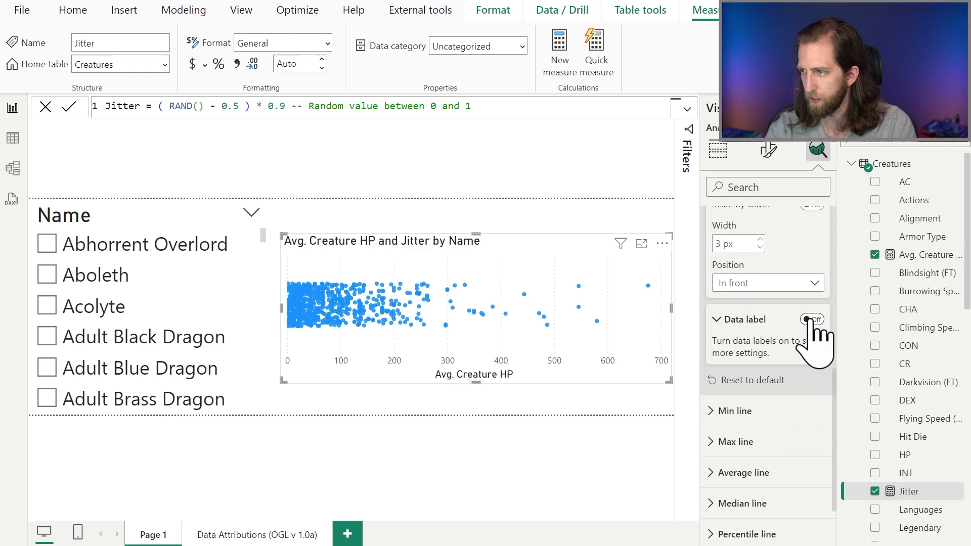
pyautogui.click(811, 319)
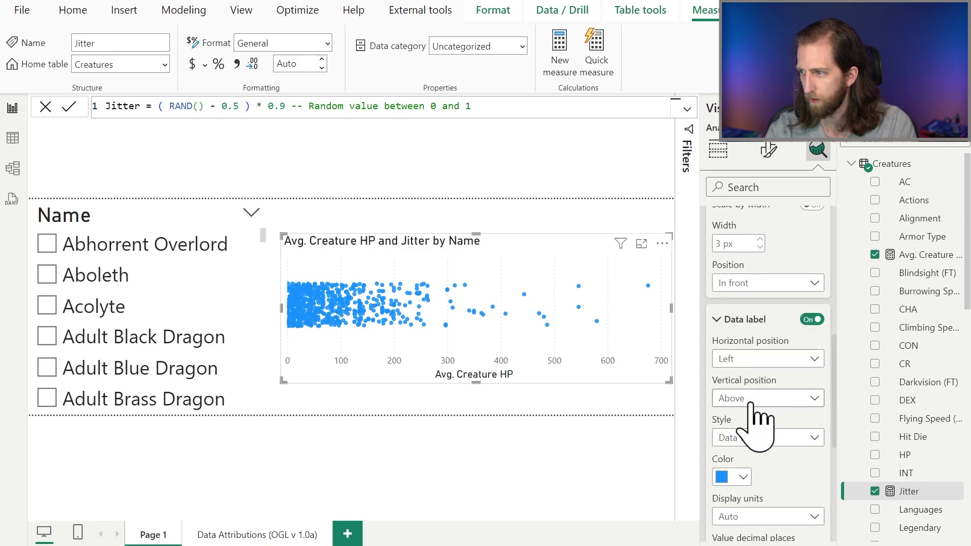
pyautogui.scroll(-3, 764, 412)
pyautogui.click(759, 325)
pyautogui.click(760, 359)
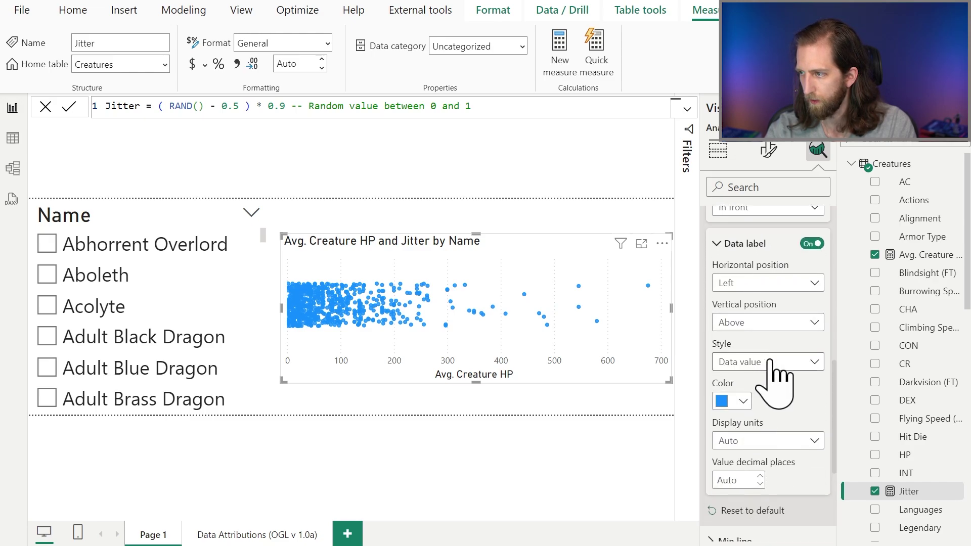
pyautogui.click(769, 362)
pyautogui.click(756, 398)
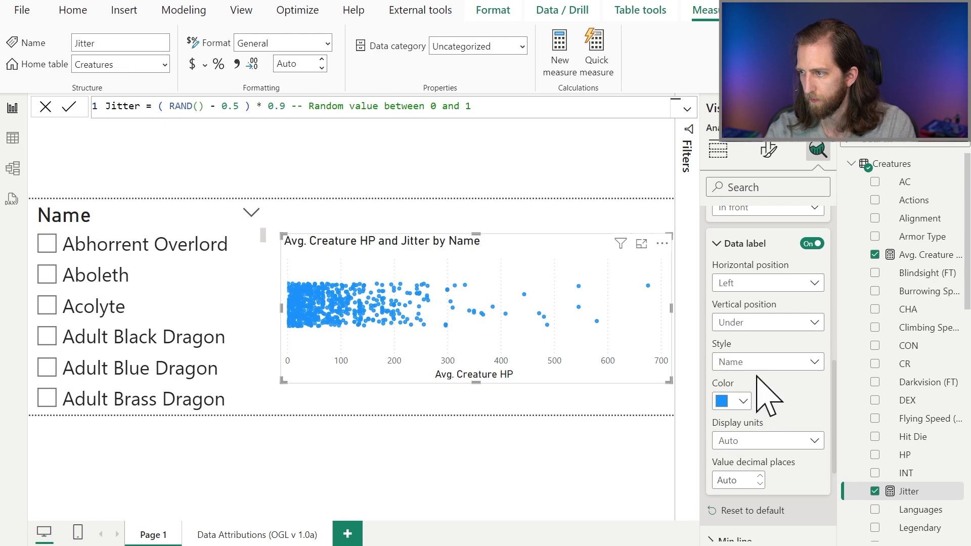
pyautogui.click(743, 402)
pyautogui.click(753, 161)
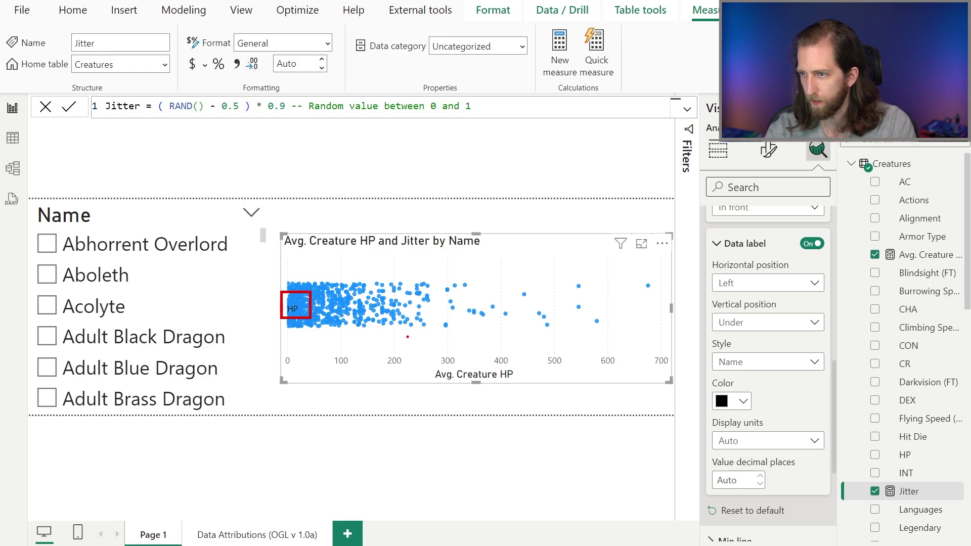
# Set the HP constant line's value to 0.1
pyautogui.scroll(6, 759, 333)
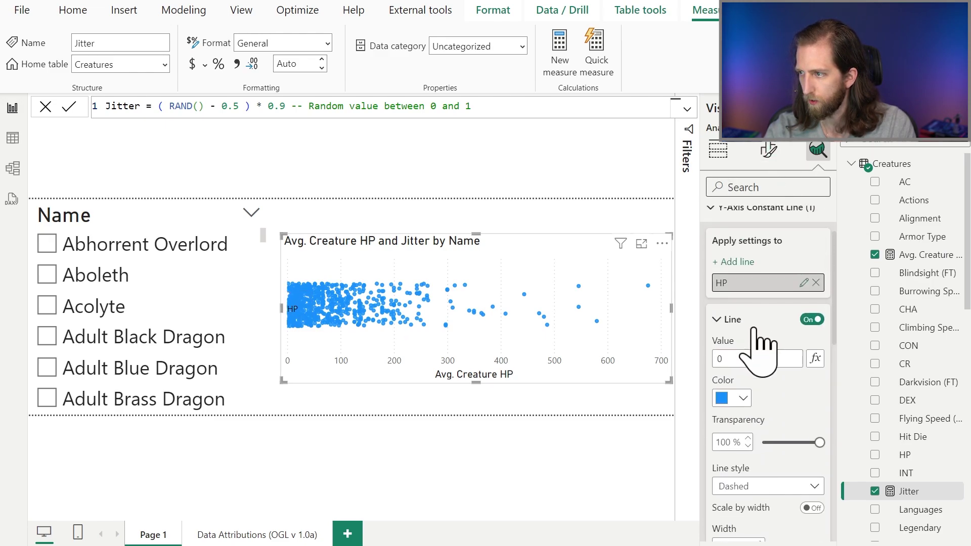
pyautogui.scroll(-2, 758, 344)
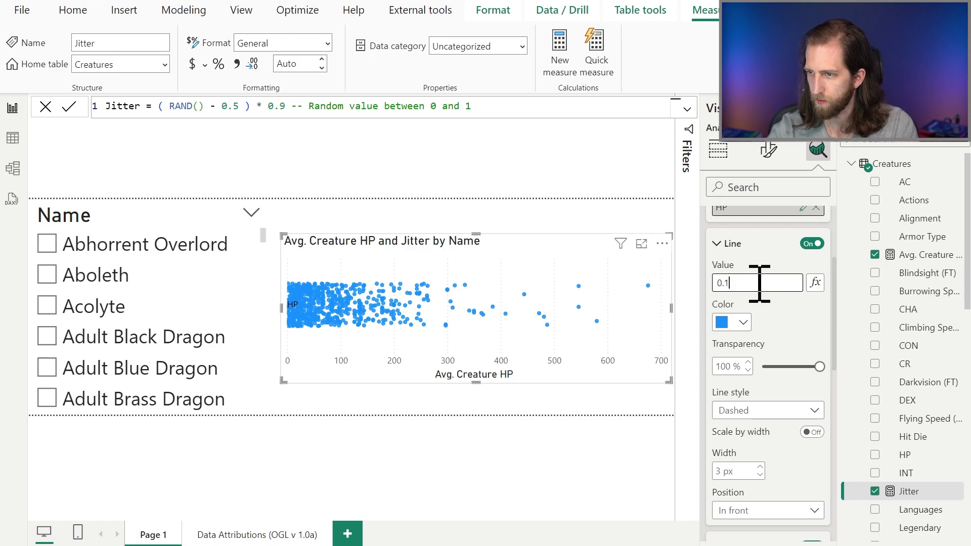
# Set the minimum of the scatter chart's X-axis range to -50
pyautogui.click(769, 151)
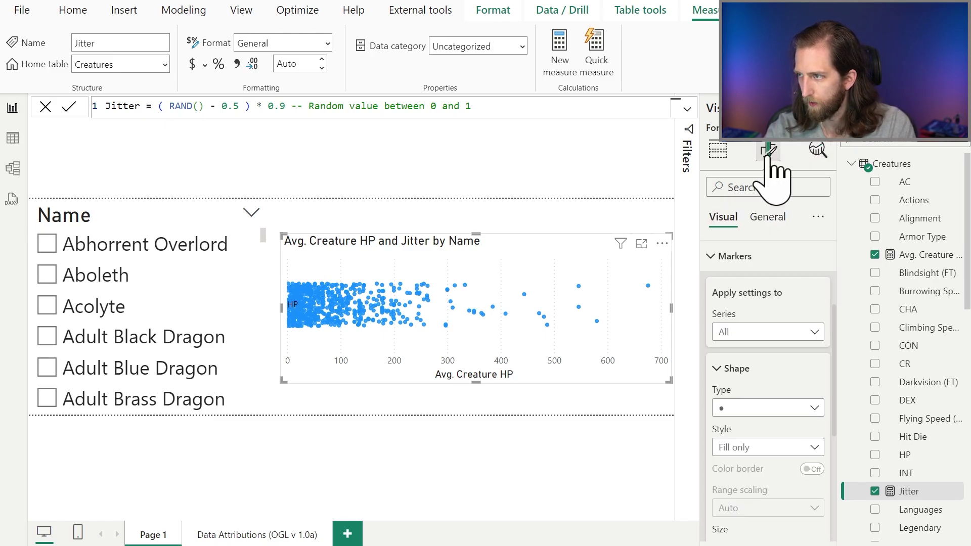
pyautogui.click(735, 257)
pyautogui.click(766, 258)
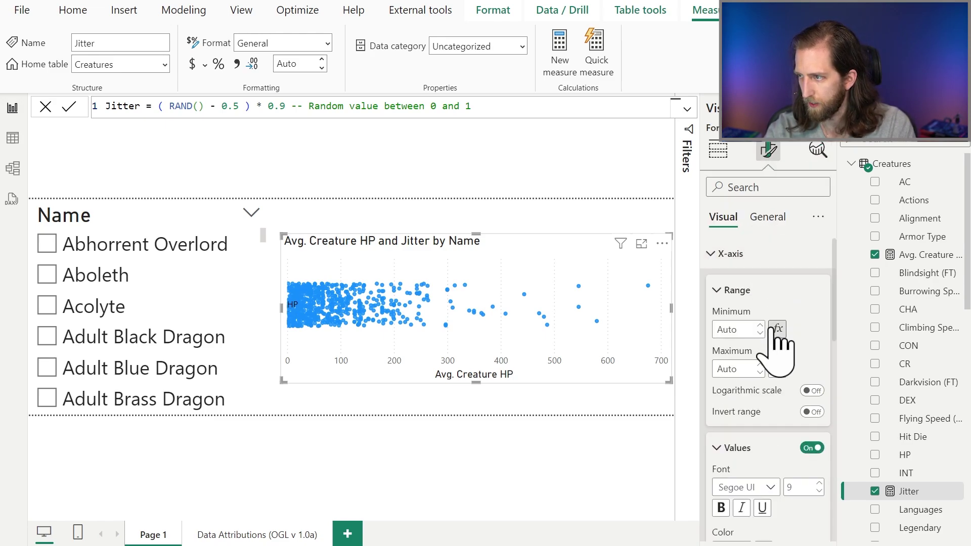
pyautogui.click(744, 330)
pyautogui.write('-5')
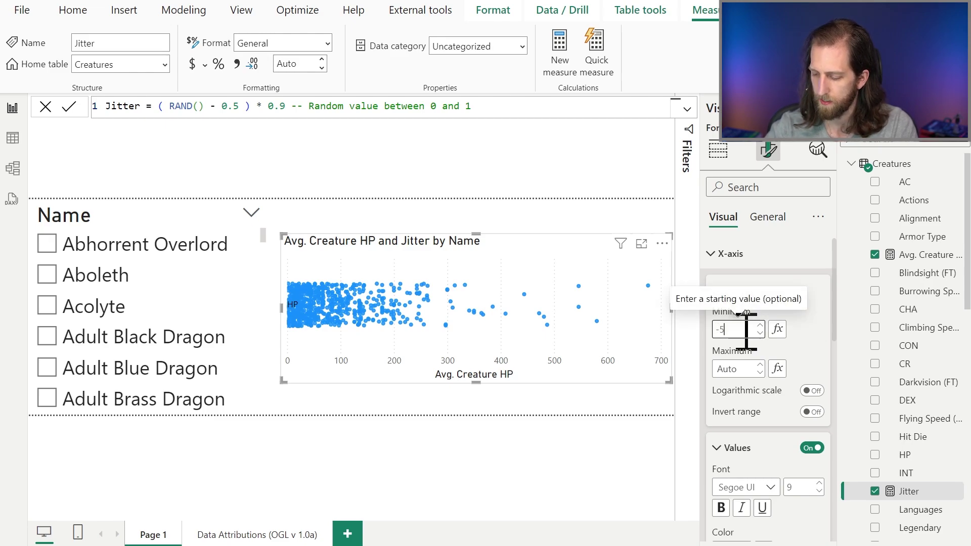
pyautogui.write('0')
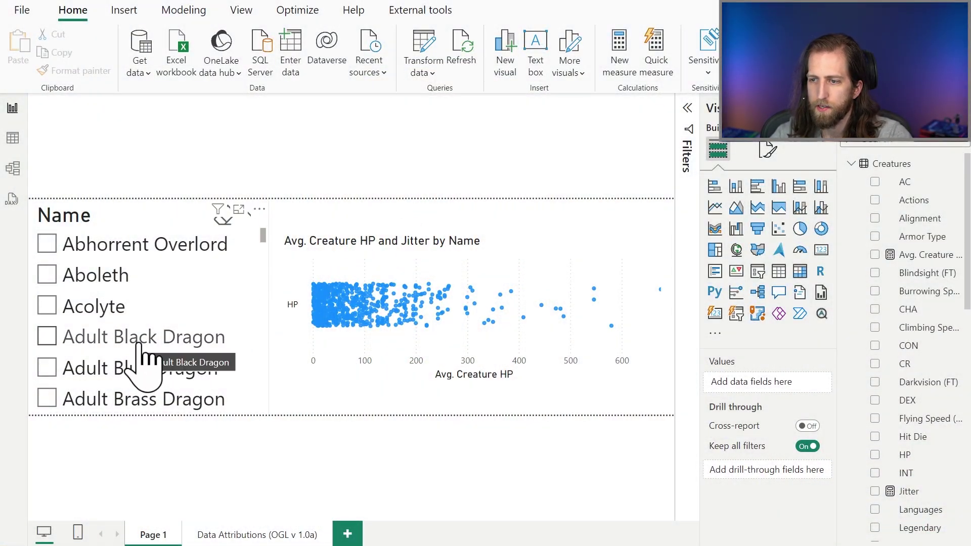
# Filter the report with the Name slicer to Adult Black Dragon and then to Adult Blue Dragon
pyautogui.click(137, 345)
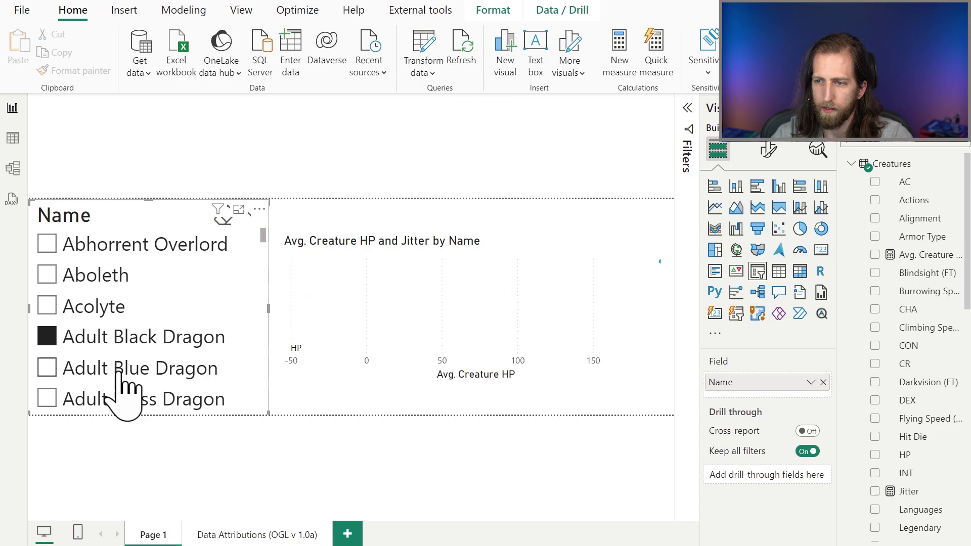
pyautogui.click(122, 370)
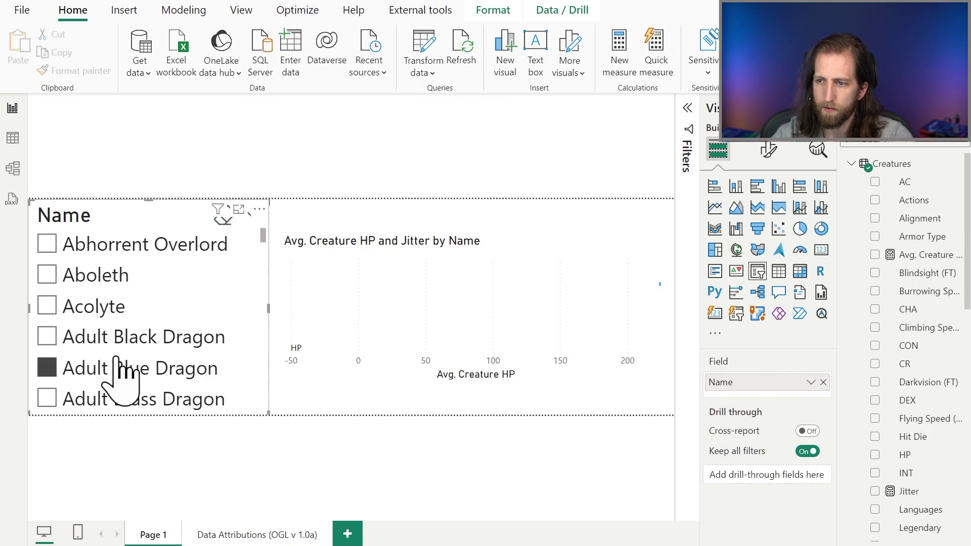
# Filter the report with the Name slicer to Acolyte, and clear that selection again
pyautogui.click(113, 308)
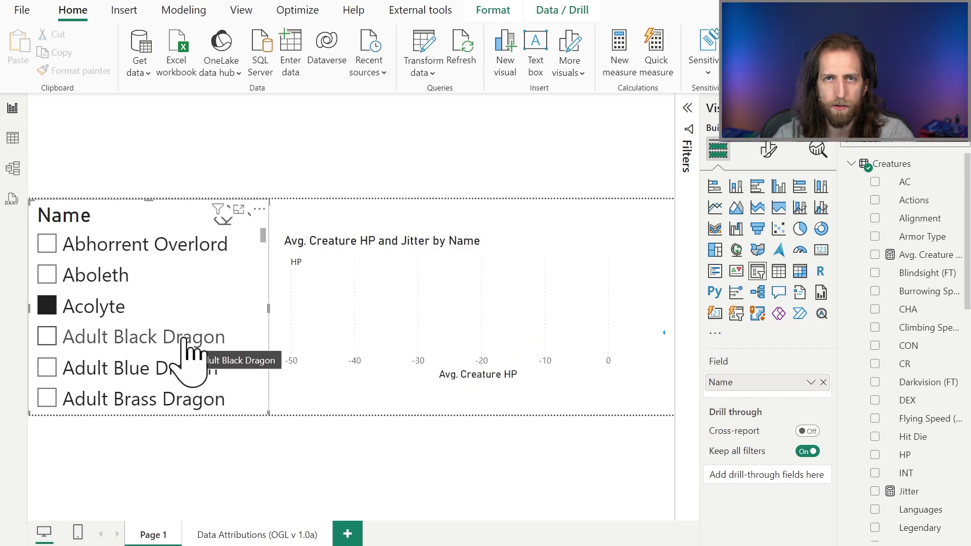
pyautogui.click(205, 12)
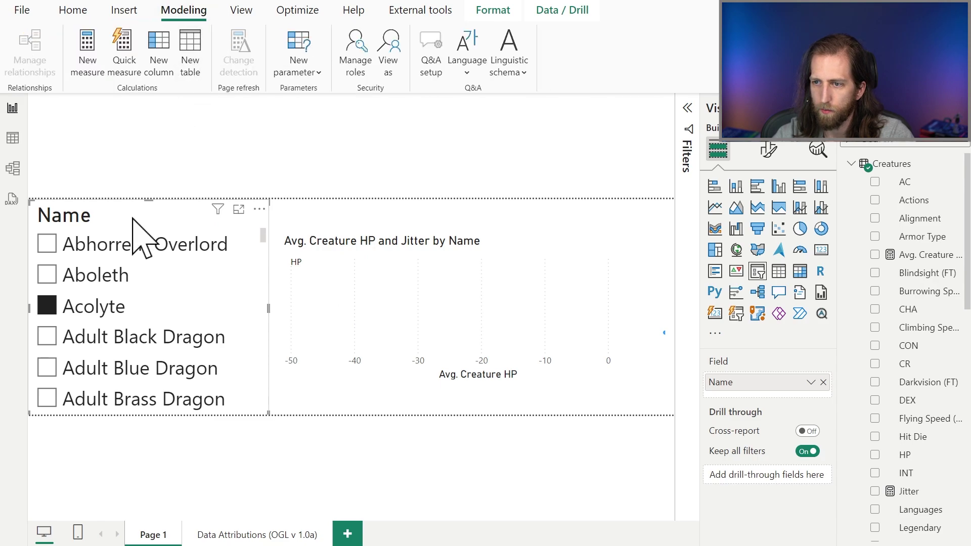
pyautogui.click(104, 320)
# Create a calculated table Creature Names = DISTINCT ( Creatures[Name] ) and check it in the model diagram
pyautogui.click(192, 66)
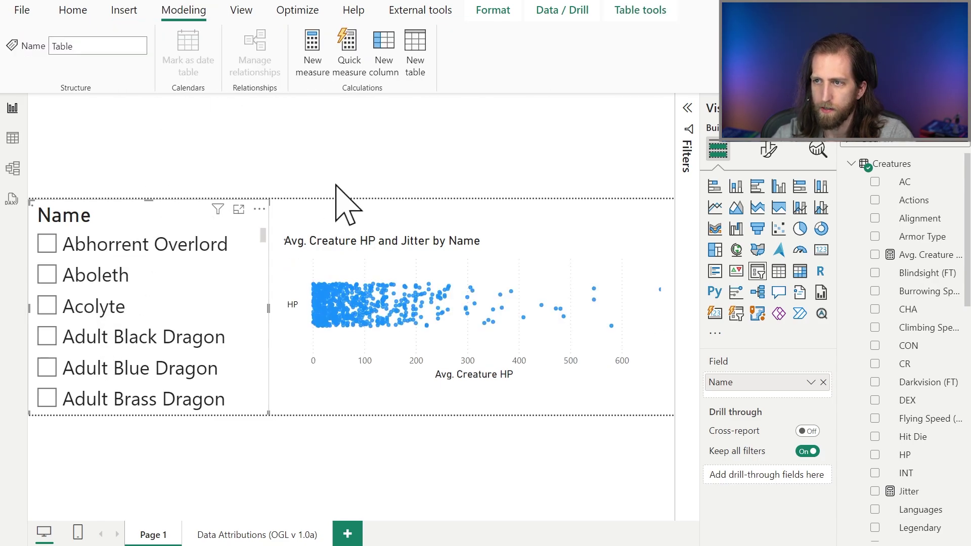
pyautogui.write('C')
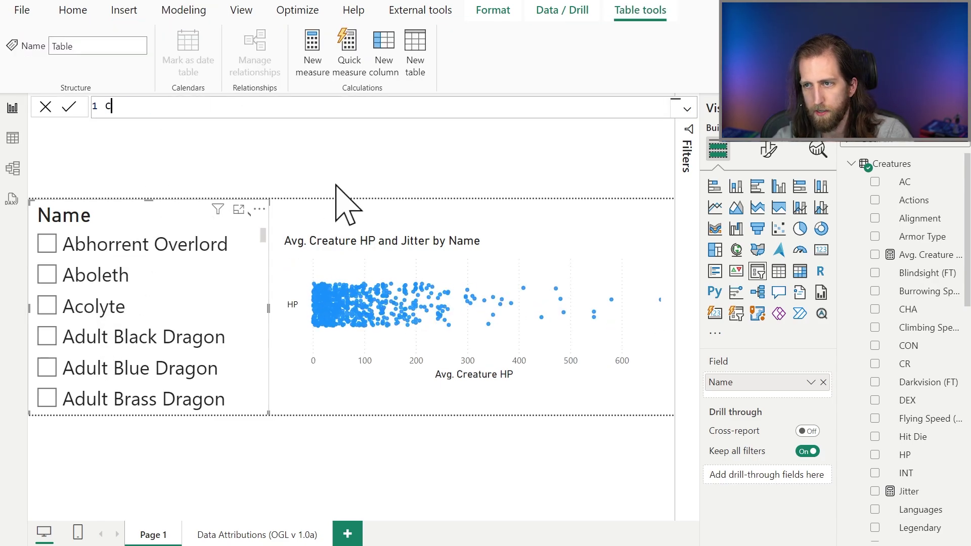
pyautogui.write('reature Names = ')
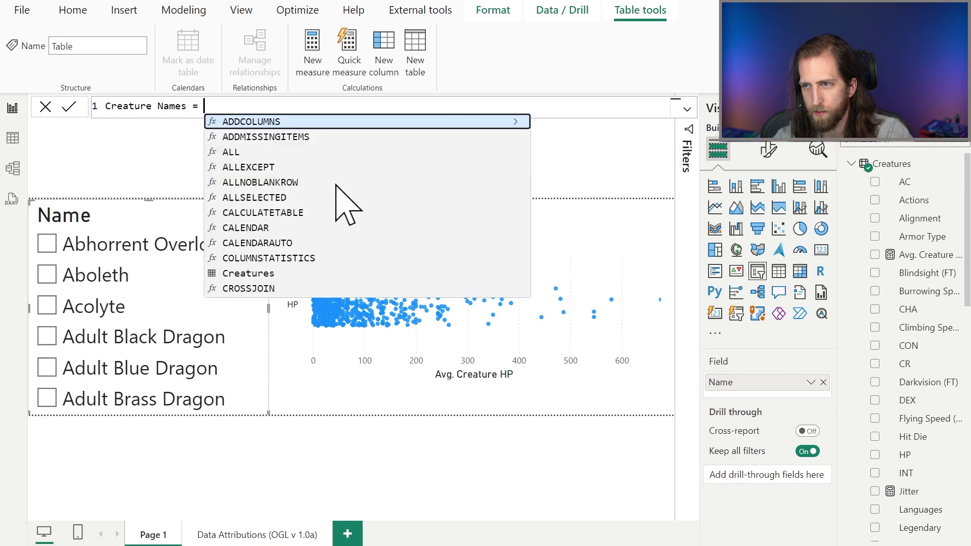
pyautogui.write('N')
pyautogui.press('BackSpace')
pyautogui.write('DISTINC')
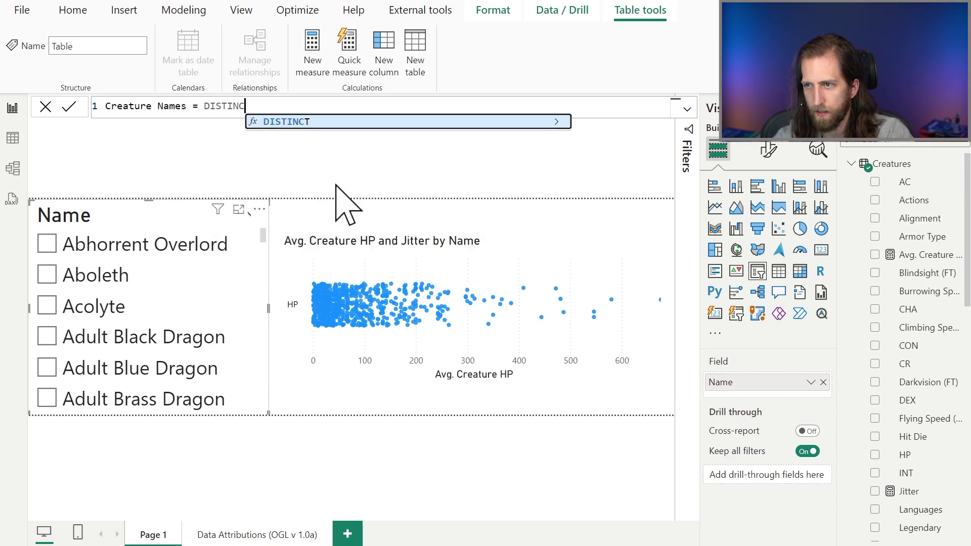
pyautogui.write('T ( Creatures[Na')
pyautogui.press('Tab')
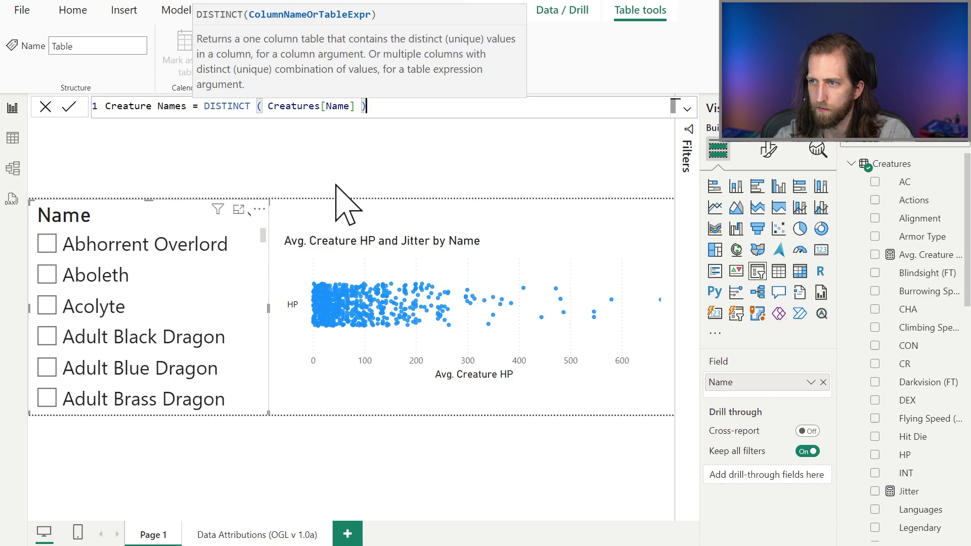
pyautogui.write(')')
pyautogui.press('Return')
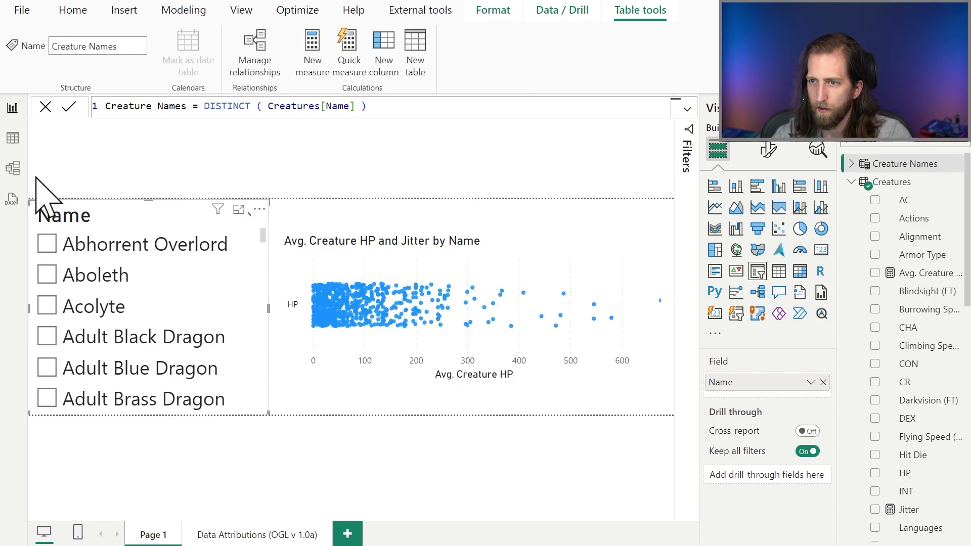
pyautogui.click(12, 168)
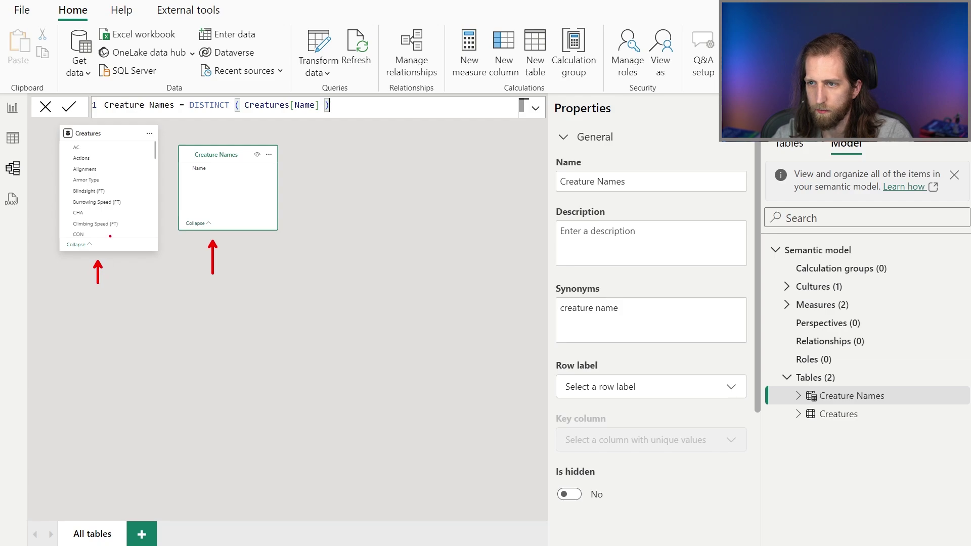
pyautogui.click(13, 108)
# Redefine the Avg. Creature HP measure as CALCULATE( AVERAGE ( Creatures[HP] ), TREATAS( DISTINCT ( 'Creature Names'[Name] ), 'Creatures'[Name] ) )
pyautogui.click(928, 276)
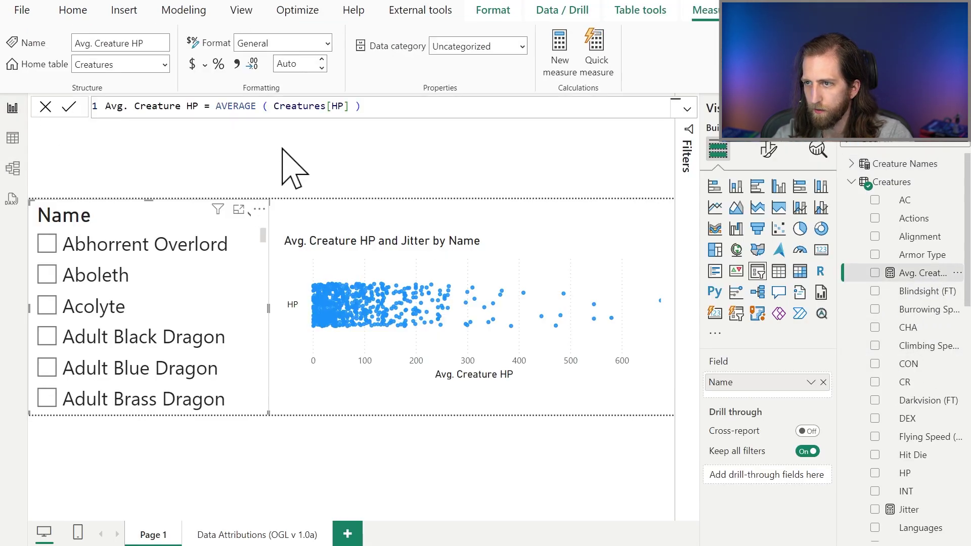
pyautogui.moveTo(218, 107); pyautogui.dragTo(386, 112)
pyautogui.hotkey('shift', 'Return')
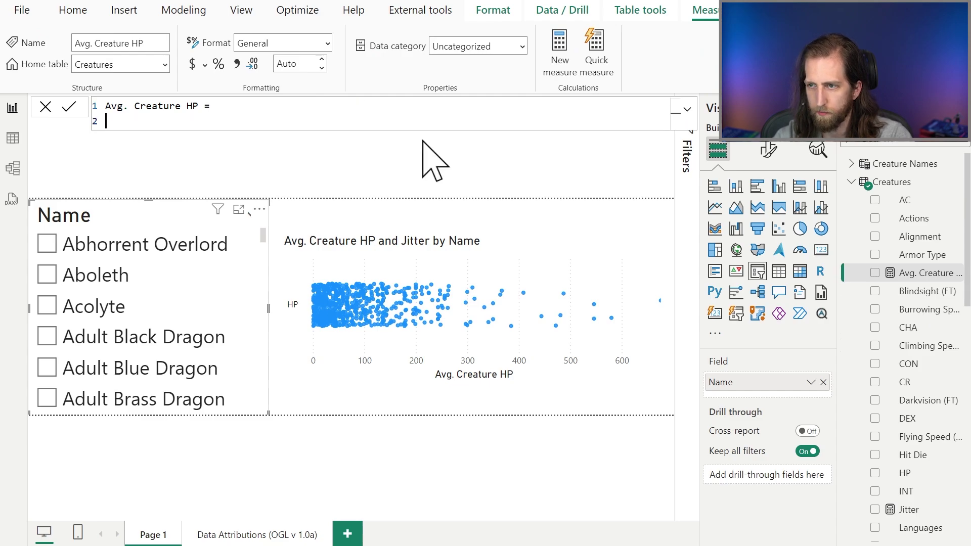
pyautogui.write("CALCULATE(     AVERAGE ( Creatures[HP] ),     TREATAS(         DISTINCT ( 'Creature Names'[Name] ),         'Creatures'[Name]     ) )")
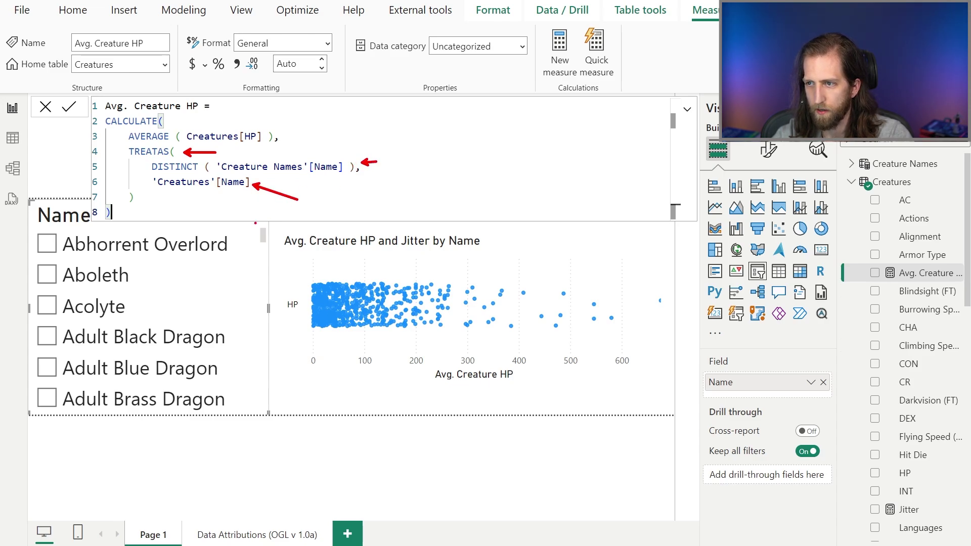
pyautogui.press('Return')
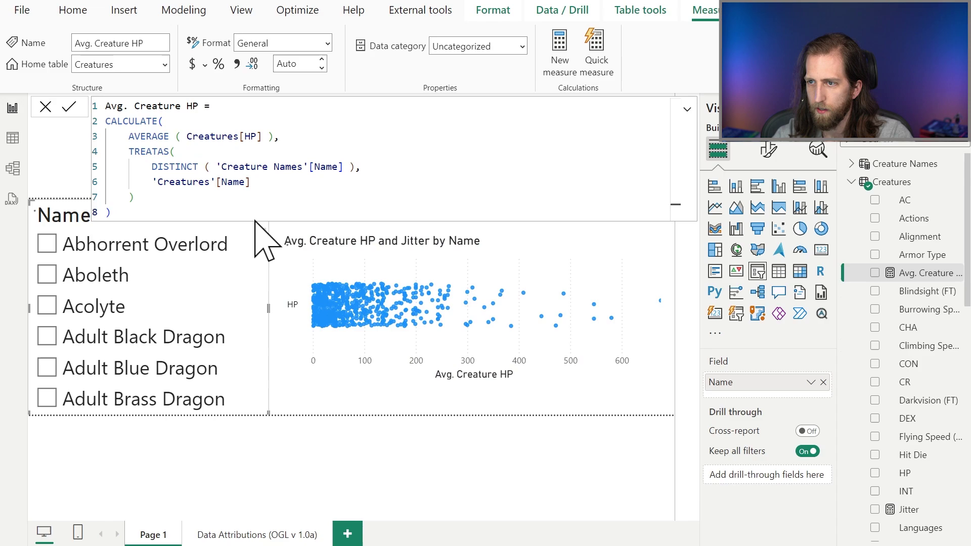
# Replace the scatter chart's Values field with Name from the Creature Names table
pyautogui.click(342, 244)
pyautogui.click(823, 382)
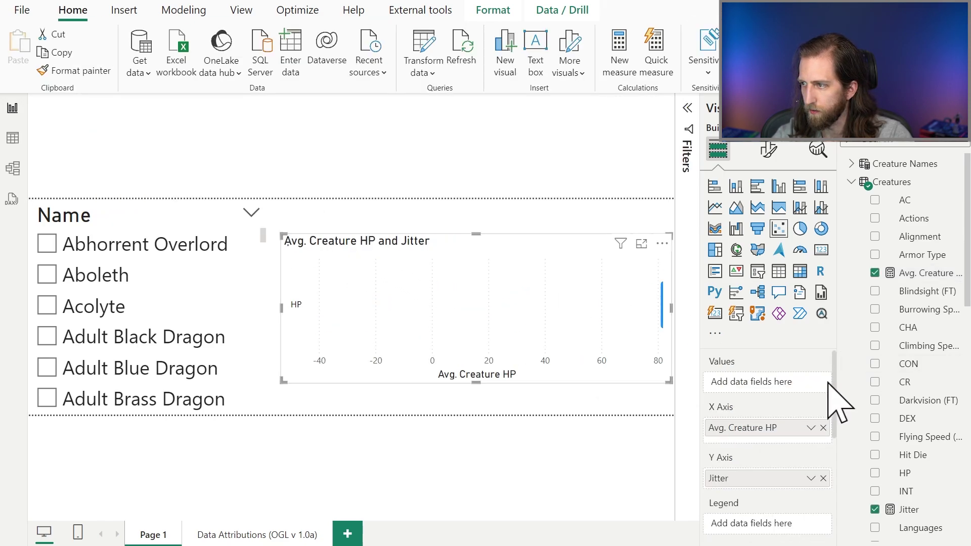
pyautogui.click(865, 165)
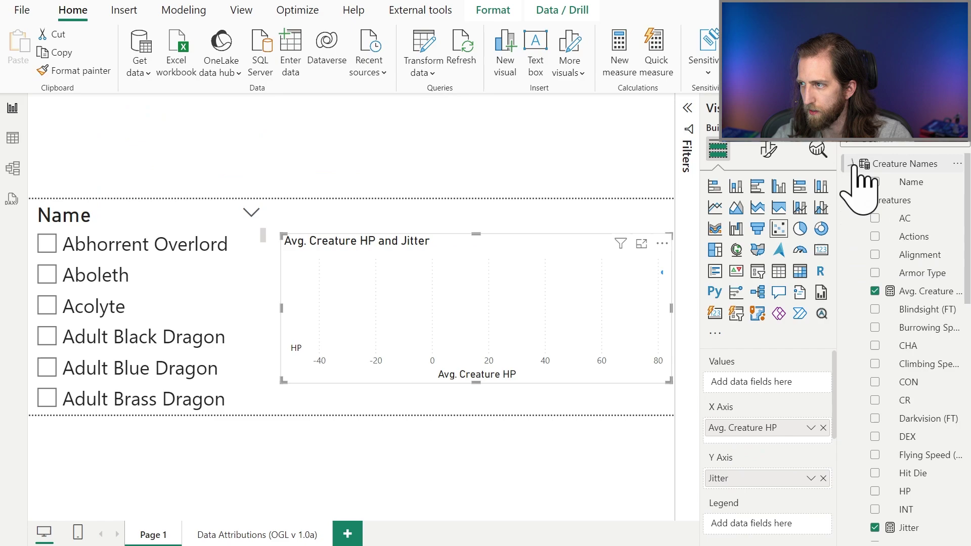
pyautogui.click(875, 182)
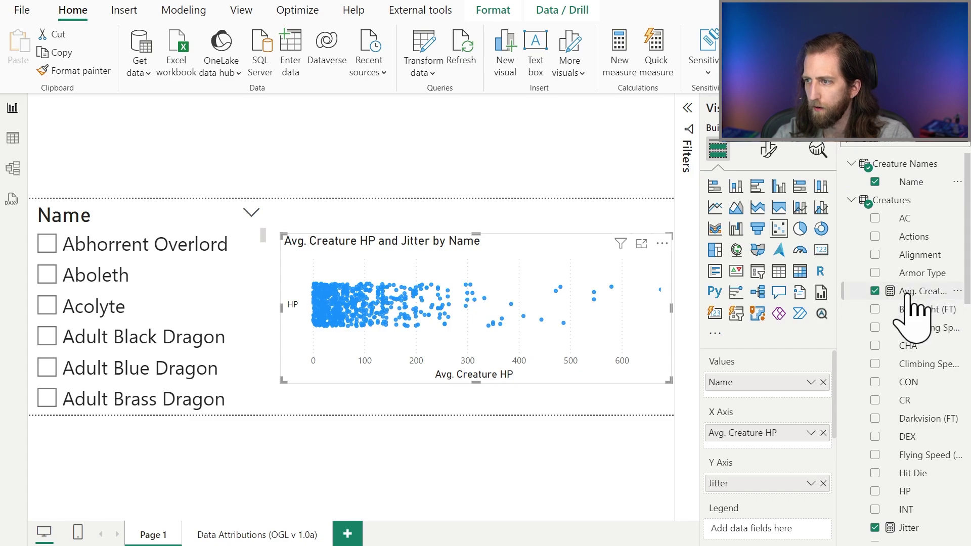
# Test the jitter plot by switching the Name slicer between creatures from Abhorrent Overlord to Adult Brass Dragon, finishing on Adult Black Dragon
pyautogui.click(82, 309)
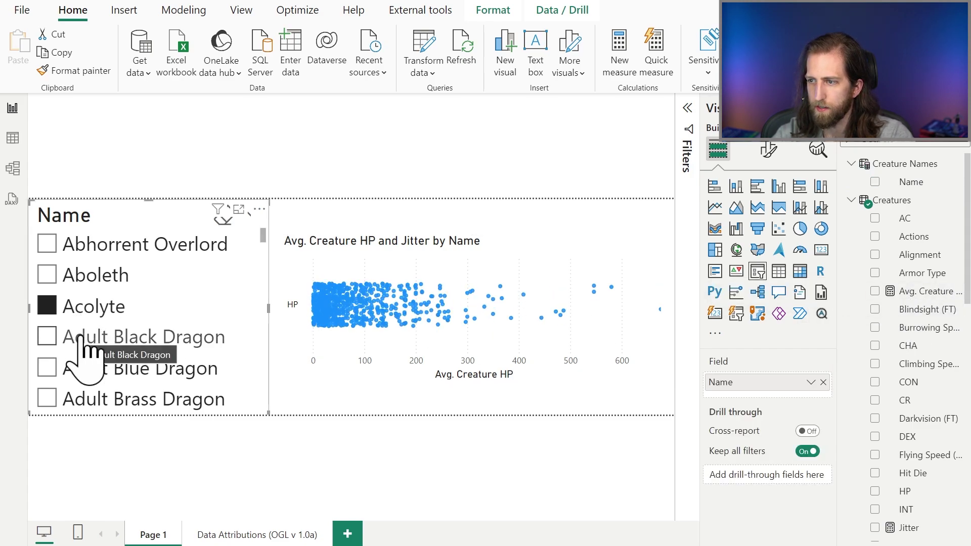
pyautogui.click(81, 338)
pyautogui.click(94, 368)
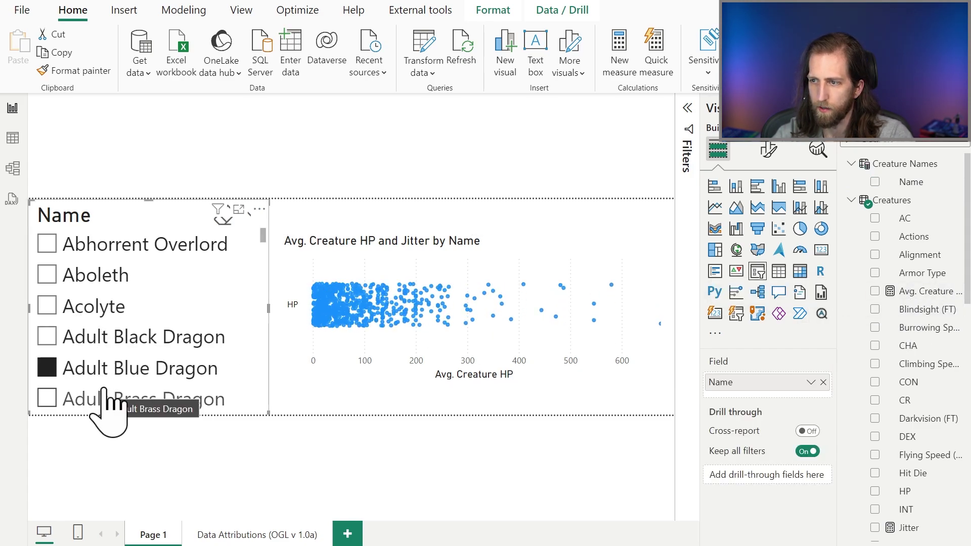
pyautogui.click(105, 393)
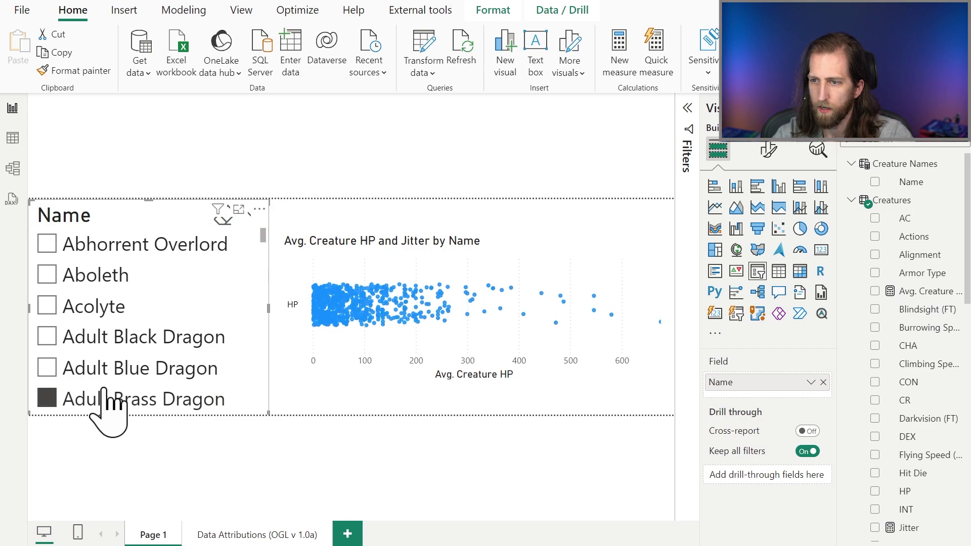
pyautogui.click(158, 337)
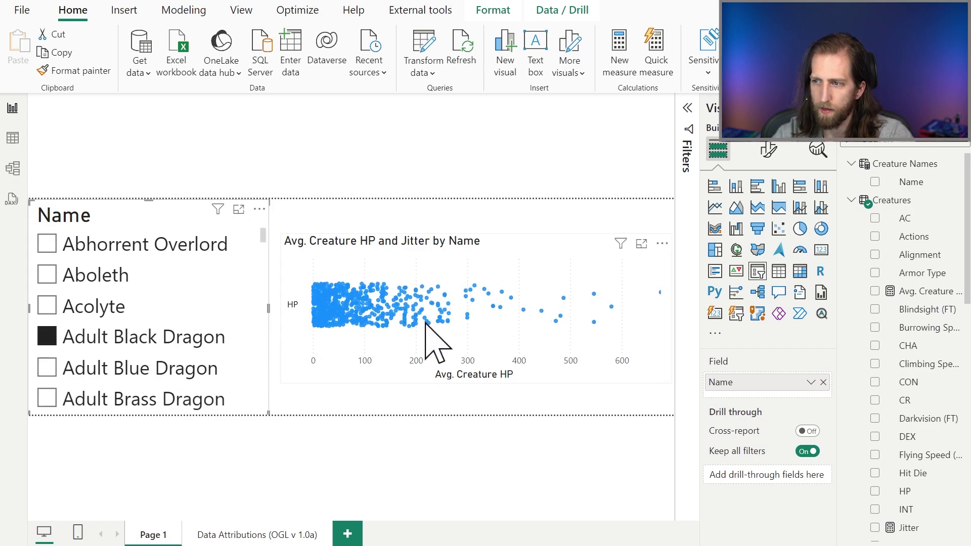
pyautogui.click(133, 310)
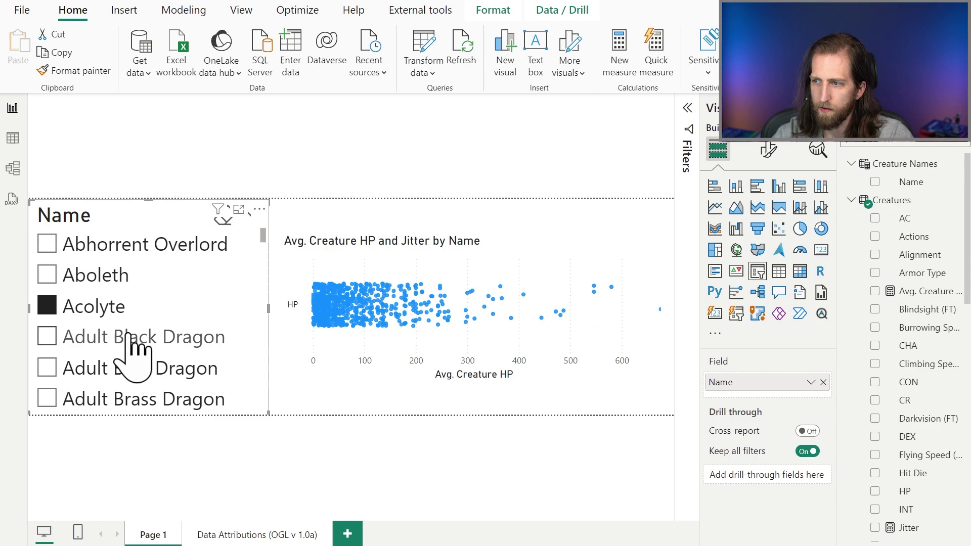
pyautogui.click(132, 336)
pyautogui.click(126, 365)
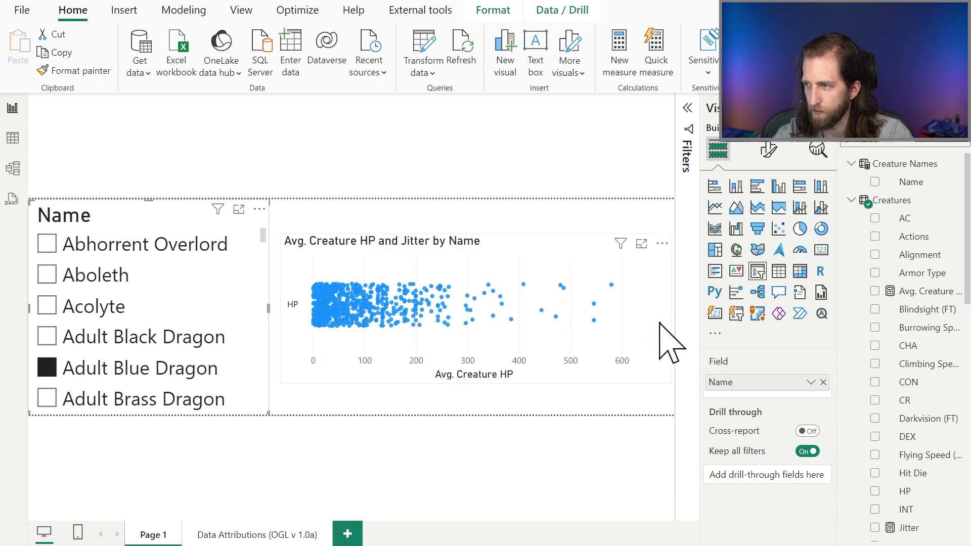
pyautogui.click(124, 336)
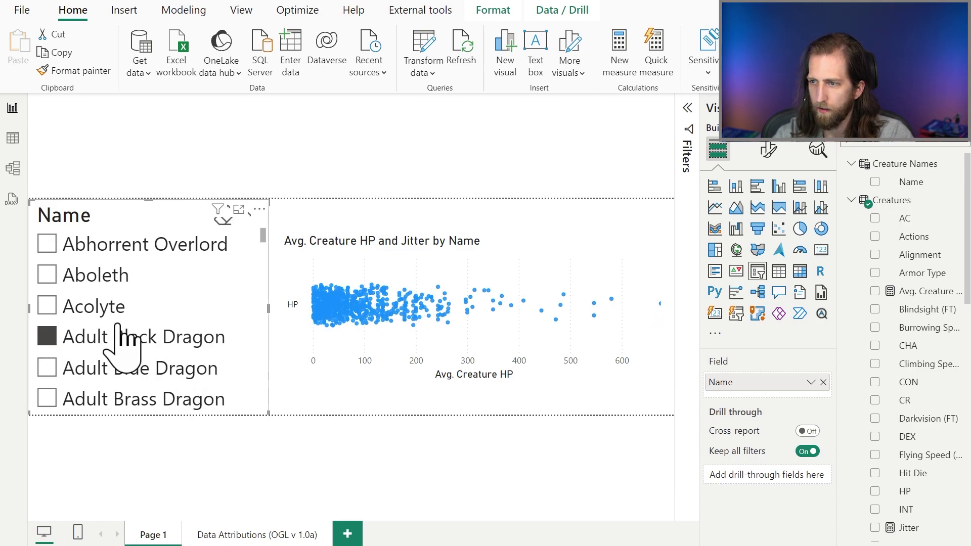
pyautogui.click(105, 310)
pyautogui.click(101, 278)
pyautogui.click(100, 252)
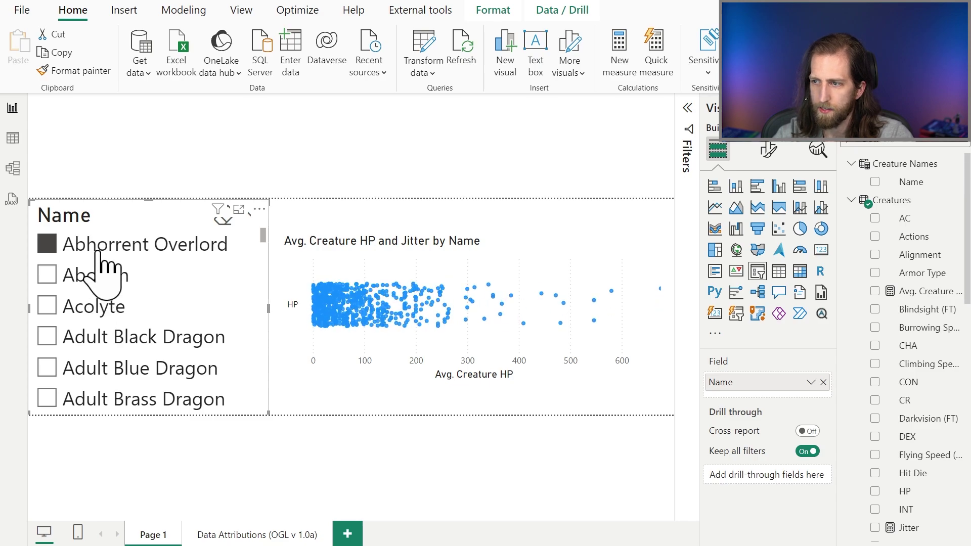
pyautogui.click(101, 337)
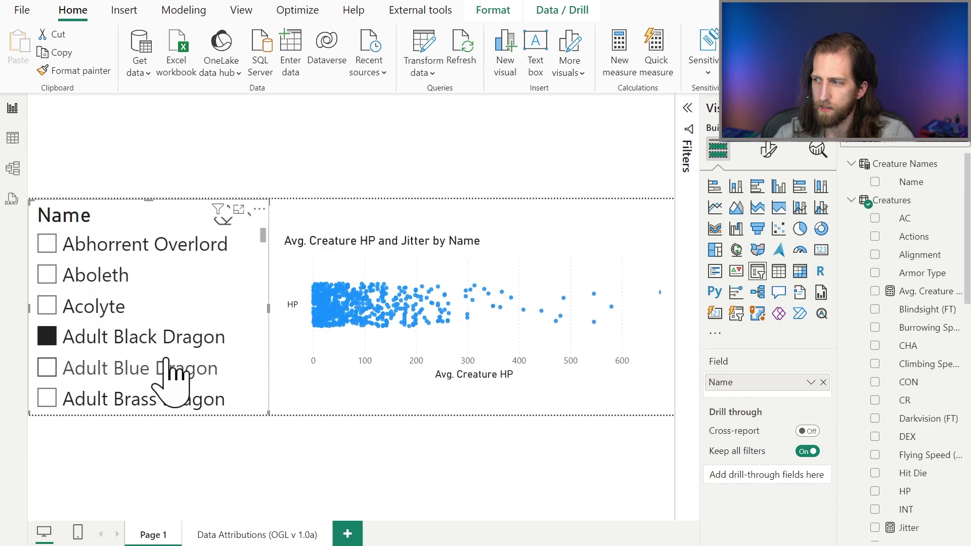
# Review the Jitter measure's formula and wrap the Creature Names table's DISTINCT expression in an ADDCOLUMNS function
pyautogui.click(909, 528)
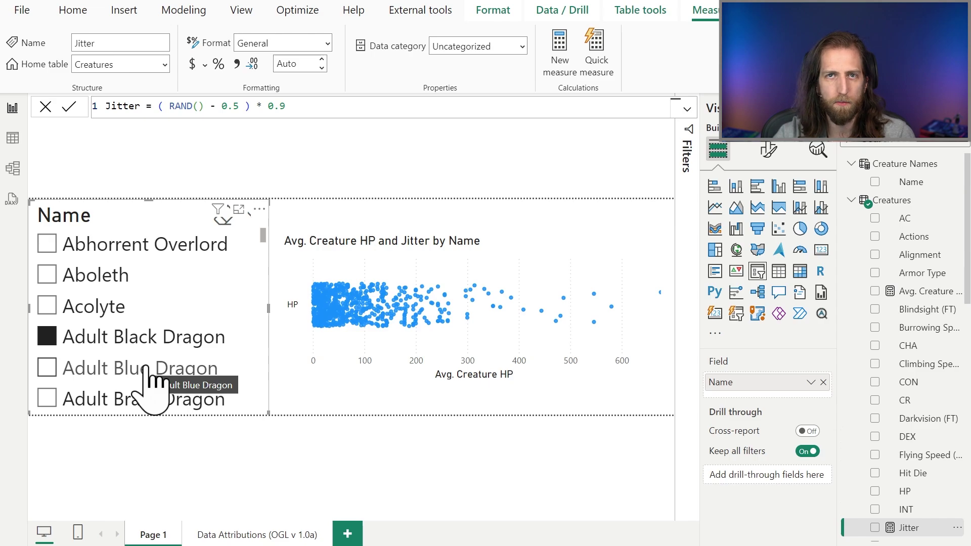
pyautogui.click(914, 167)
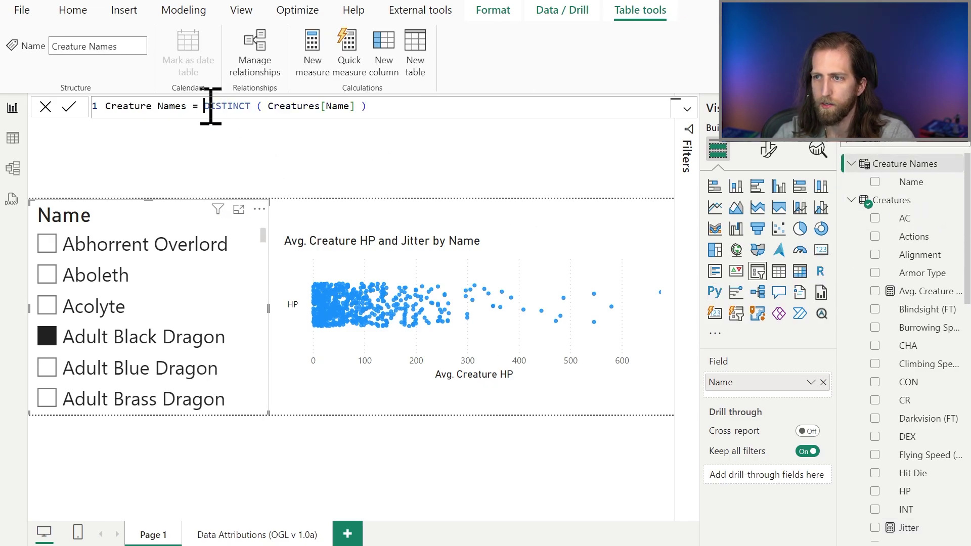
pyautogui.hotkey('shift', 'Return')
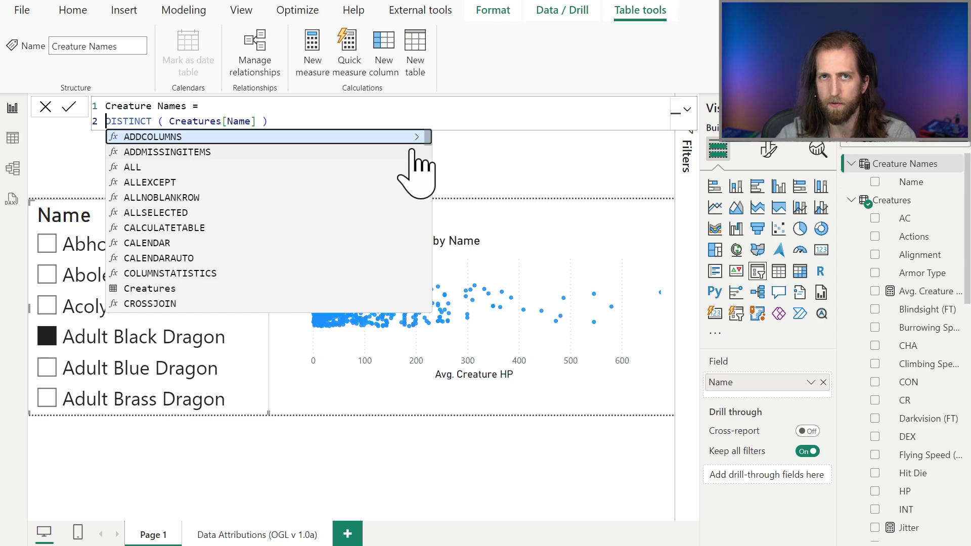
pyautogui.write('ADDCOLUMNS(')
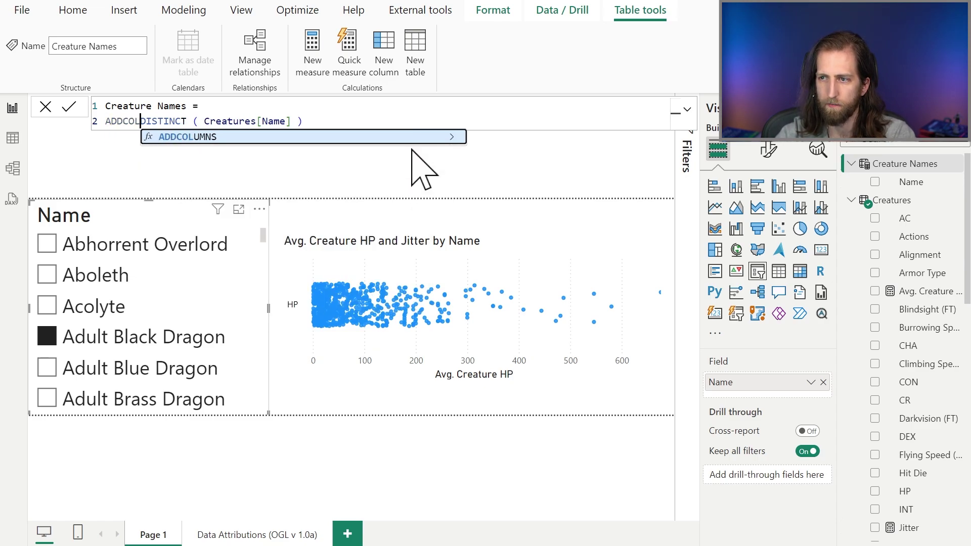
pyautogui.hotkey('shift', 'Return')
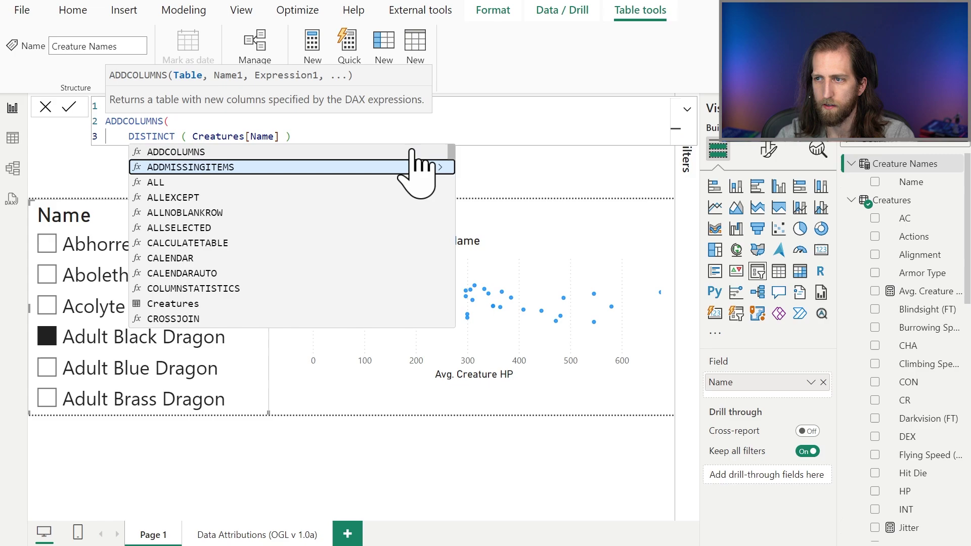
pyautogui.press('Escape')
pyautogui.press('End')
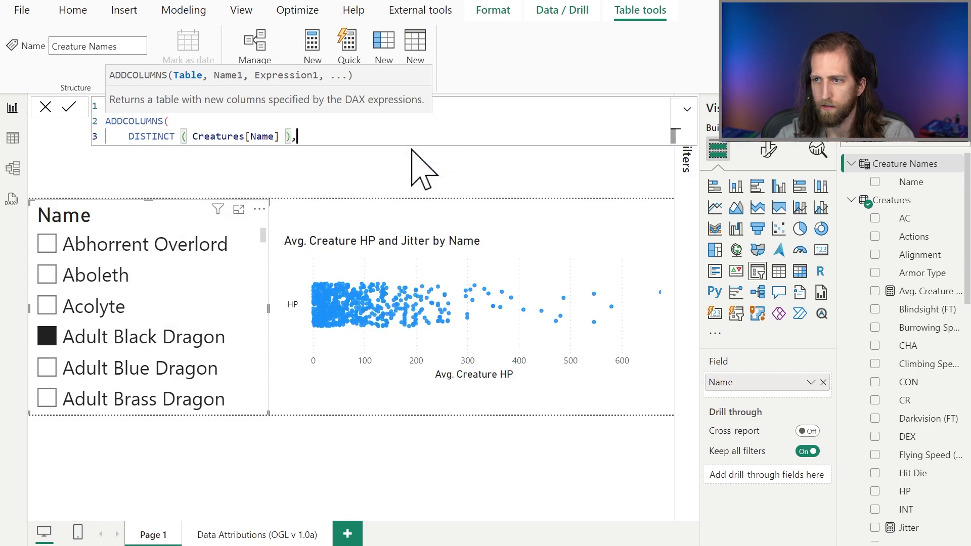
# Add a "Jitter" column defined as ( RAND() - 0.5 ) * 0.9 to the Creature Names table formula and commit it
pyautogui.write(',')
pyautogui.hotkey('shift', 'Return')
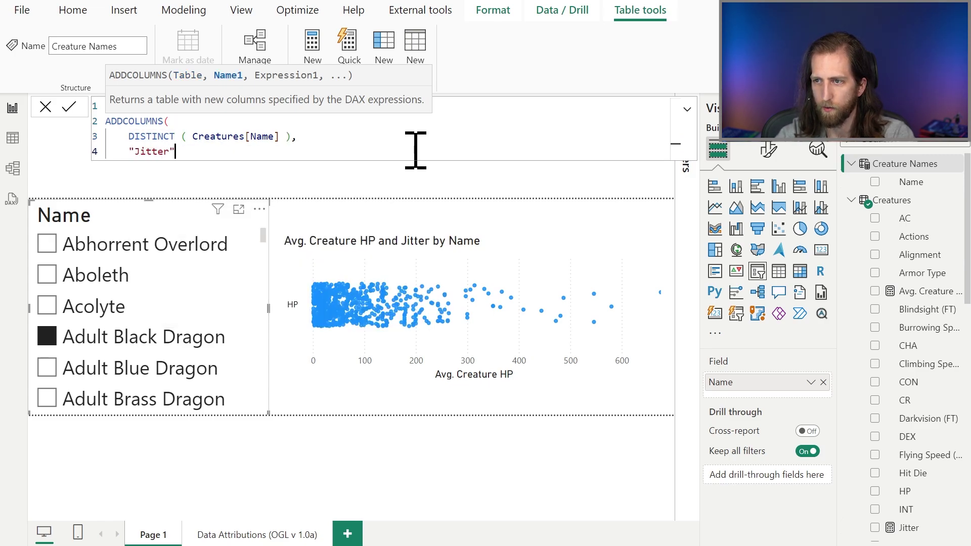
pyautogui.write('"Jitter", ( RAND() - 0.5 ) *0.9')
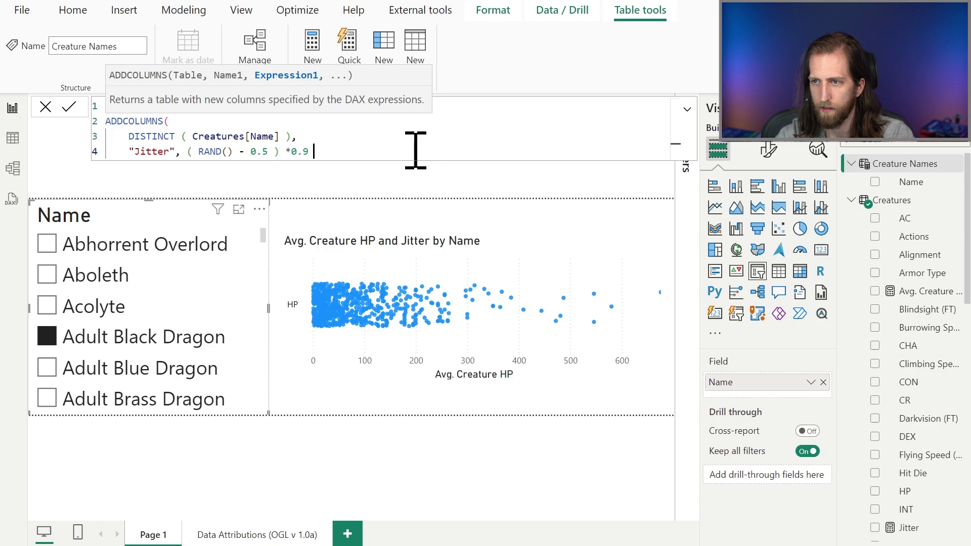
pyautogui.press('Return')
pyautogui.write(')')
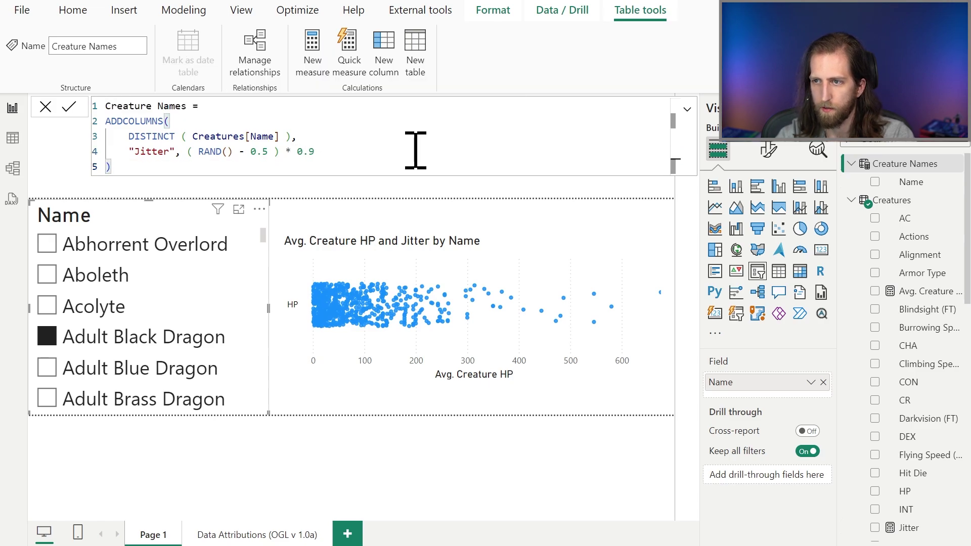
pyautogui.press('Return')
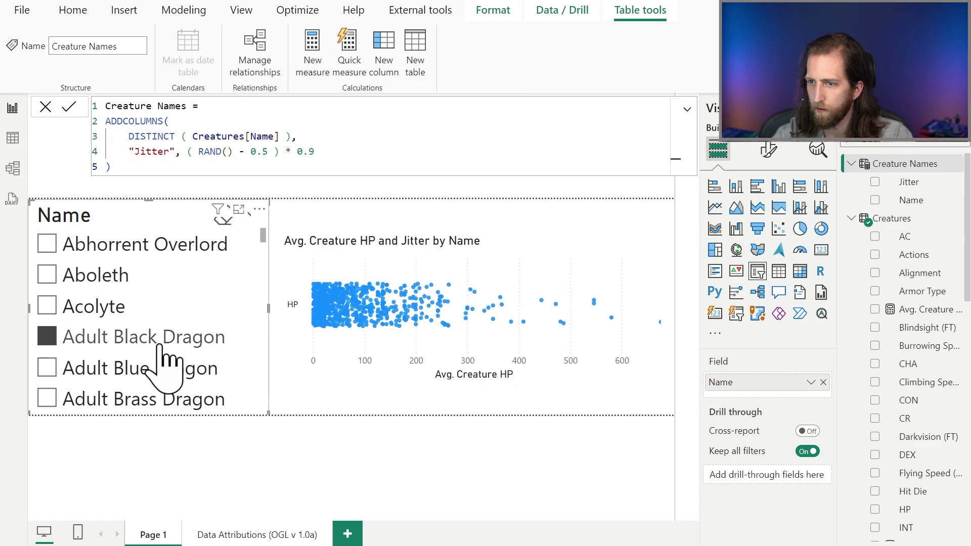
# Replace the Jitter measure's formula with the CALCULATE expression that averages Creatures[HP] using TREATAS over the distinct 'Creature Names'[Name] values
pyautogui.scroll(-3, 916, 455)
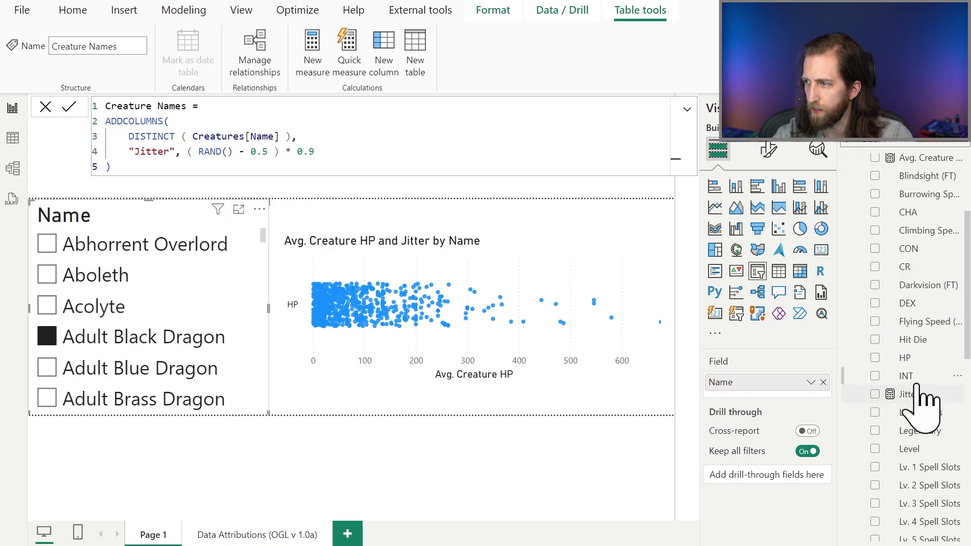
pyautogui.click(910, 381)
pyautogui.click(909, 395)
pyautogui.click(166, 107)
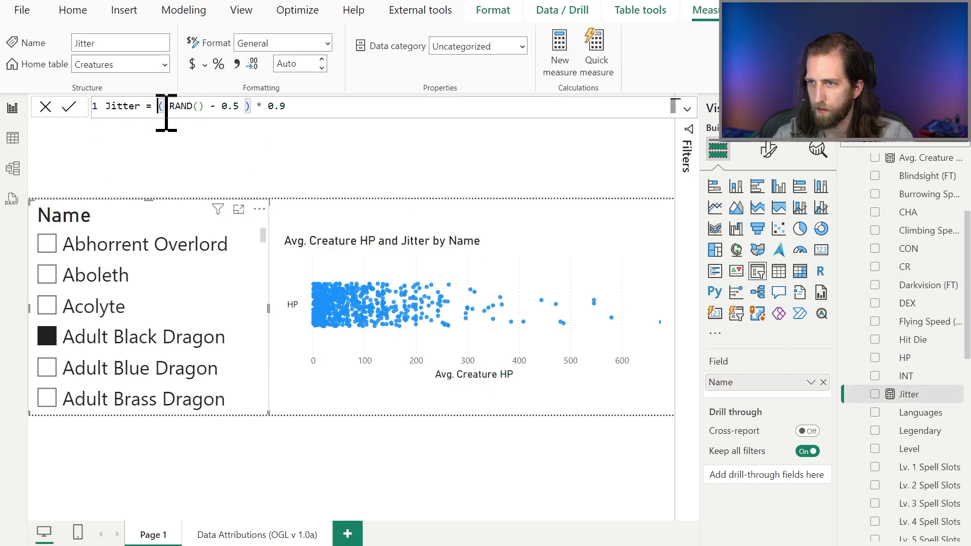
pyautogui.moveTo(166, 112); pyautogui.dragTo(377, 117)
pyautogui.hotkey('shift', 'Return')
pyautogui.write("CALCULATE(     AVERAGE ( Creatures[HP] ),     TREATAS(         DISTINCT ( 'Creature Names'[Name] ),         'Creatures'[Name]     ) )")
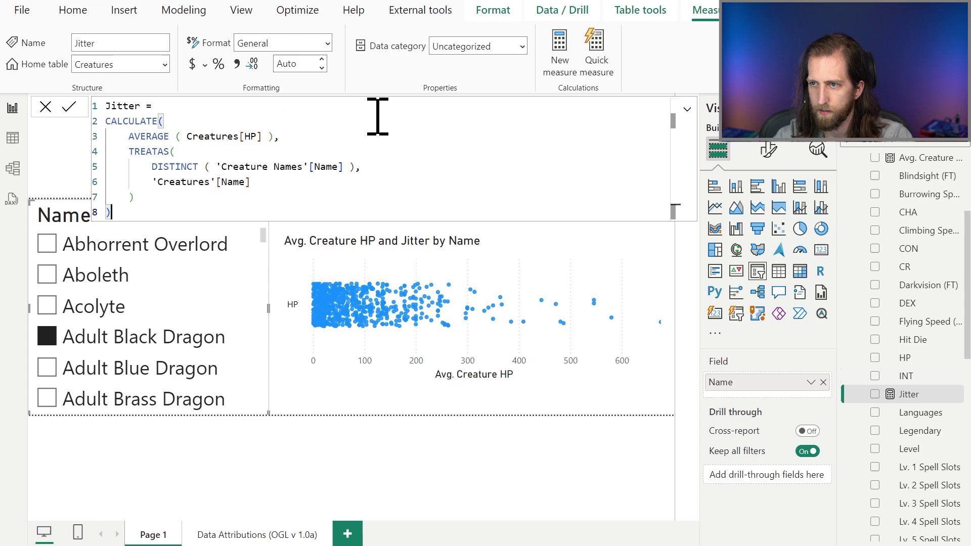
# Change the Jitter measure's AVERAGE expression to MAX( 'Creature Names'[Jitter] ) and collapse the formula
pyautogui.moveTo(128, 136); pyautogui.dragTo(277, 138)
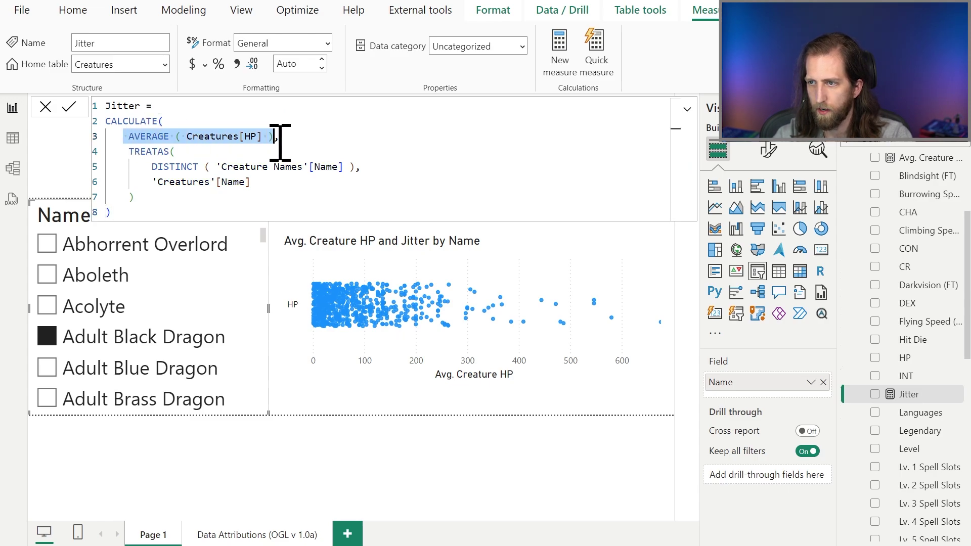
pyautogui.click(278, 137)
pyautogui.press('BackSpace')
pyautogui.press('BackSpace')
pyautogui.press('BackSpace')
pyautogui.press('BackSpace')
pyautogui.press('BackSpace')
pyautogui.press('BackSpace')
pyautogui.press('BackSpace')
pyautogui.press('BackSpace')
pyautogui.press('BackSpace')
pyautogui.press('BackSpace')
pyautogui.press('BackSpace')
pyautogui.press('BackSpace')
pyautogui.press('BackSpace')
pyautogui.press('BackSpace')
pyautogui.press('BackSpace')
pyautogui.press('BackSpace')
pyautogui.press('BackSpace')
pyautogui.press('BackSpace')
pyautogui.press('BackSpace')
pyautogui.press('BackSpace')
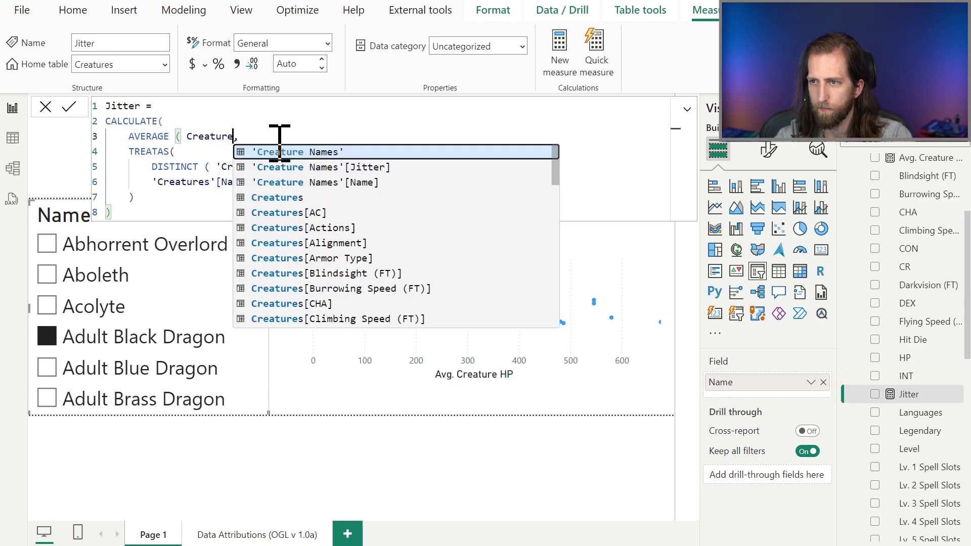
pyautogui.write('MA,')
pyautogui.press('Tab')
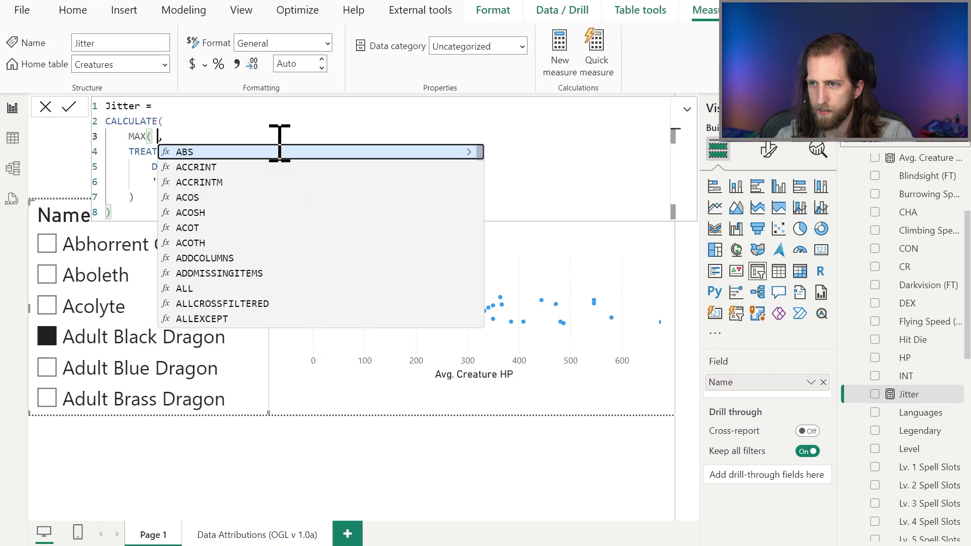
pyautogui.write('jit')
pyautogui.press('Tab')
pyautogui.press('Down')
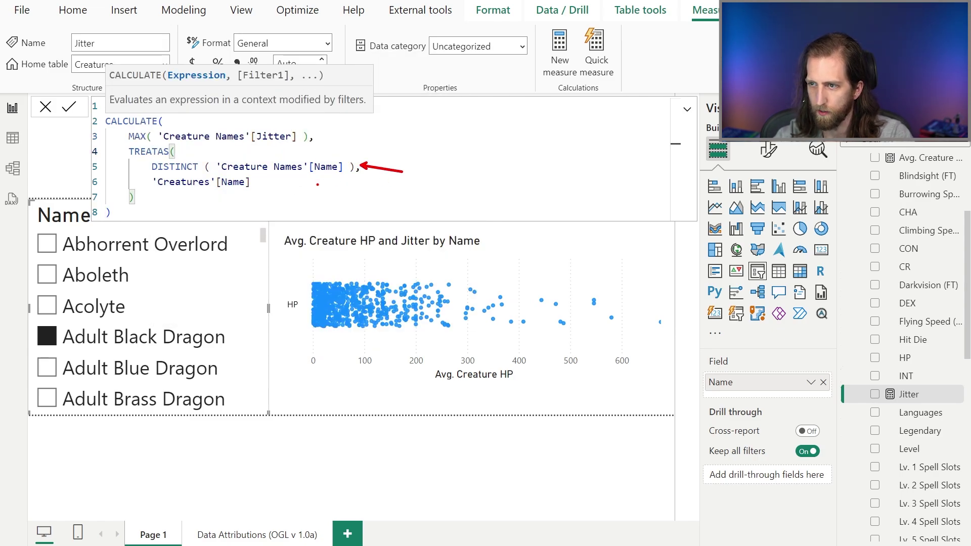
pyautogui.press('Escape')
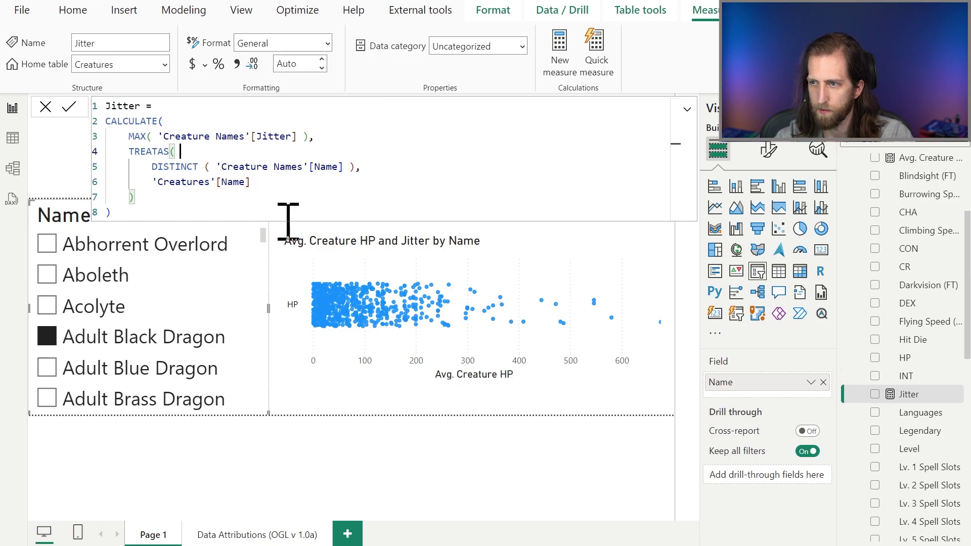
pyautogui.click(687, 109)
# Test the jitter plot by switching the Name slicer between Acolyte, Aboleth, Abhorrent Overlord and Adult Blue Dragon, finishing on Adult Black Dragon
pyautogui.click(94, 308)
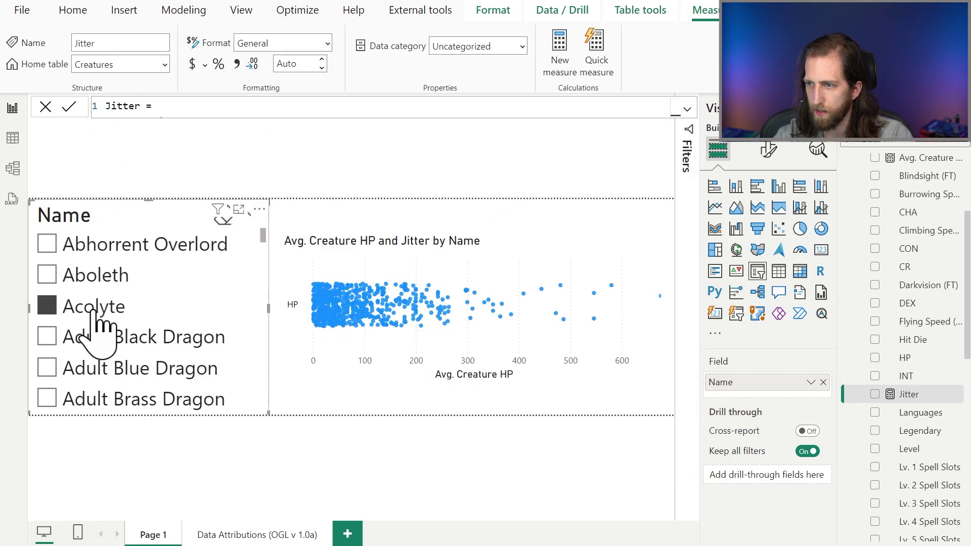
pyautogui.click(96, 275)
pyautogui.click(97, 244)
pyautogui.click(101, 307)
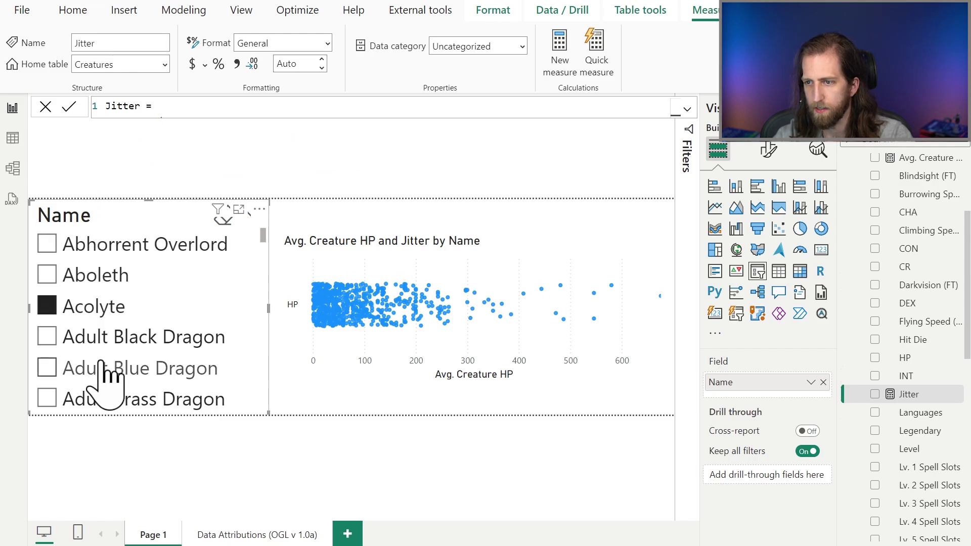
pyautogui.click(104, 368)
pyautogui.click(194, 337)
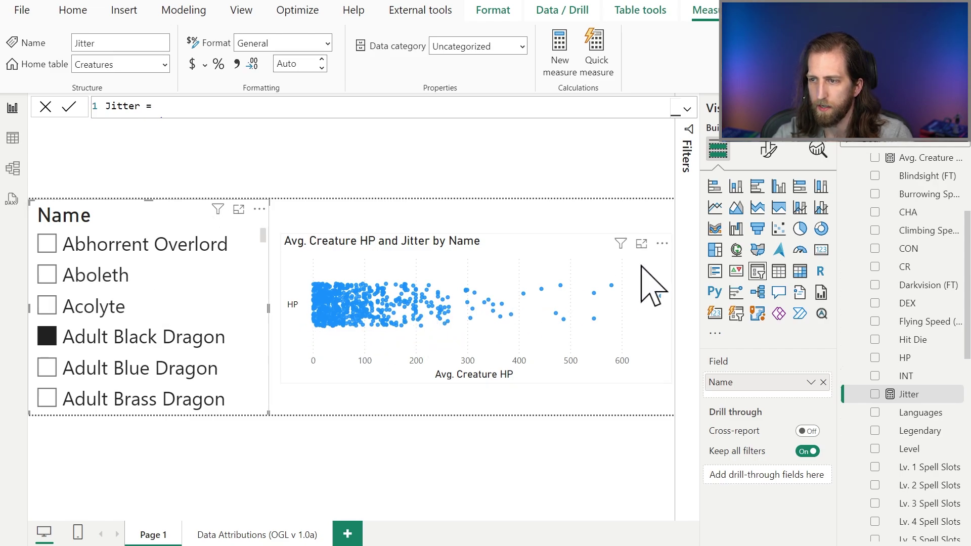
# Append an empty "--" comment to the Creature Names table formula and commit it to recalculate the random jitter
pyautogui.scroll(3, 893, 232)
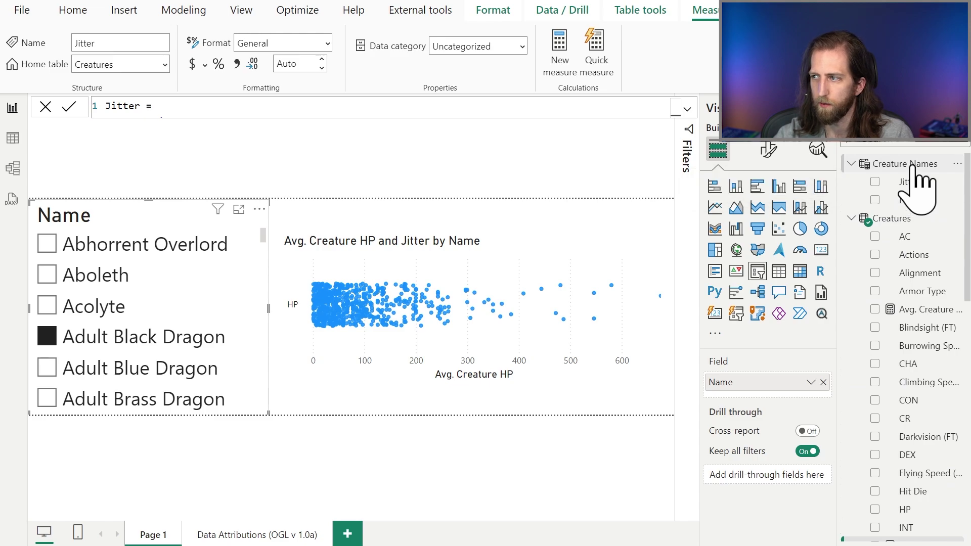
pyautogui.click(905, 164)
pyautogui.hotkey('ctrl', 'v')
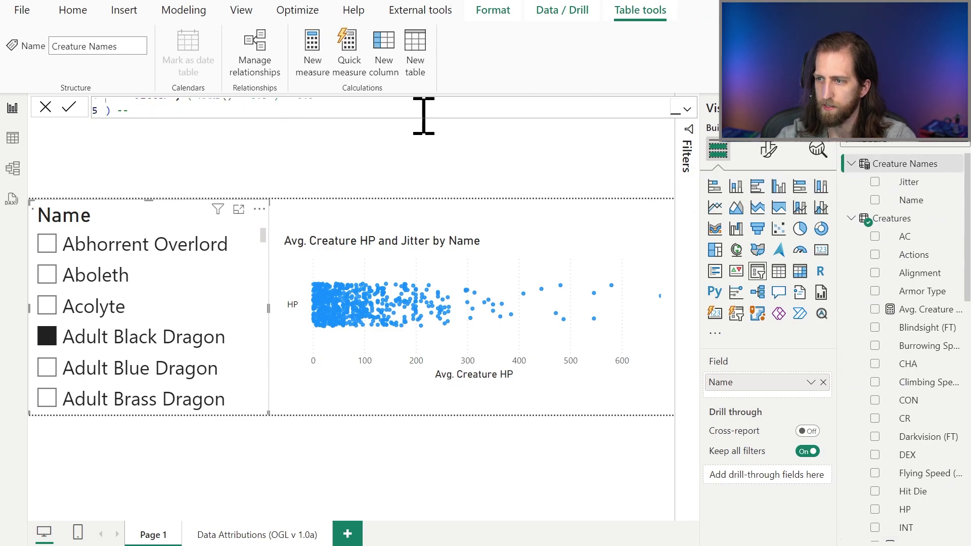
# Test the recalculated jitter by switching the Name slicer from Acolyte through Adult Silver Dragon and Adult Red Dragon, finishing on Abhorrent Overlord, then deselect the slicer
pyautogui.click(106, 304)
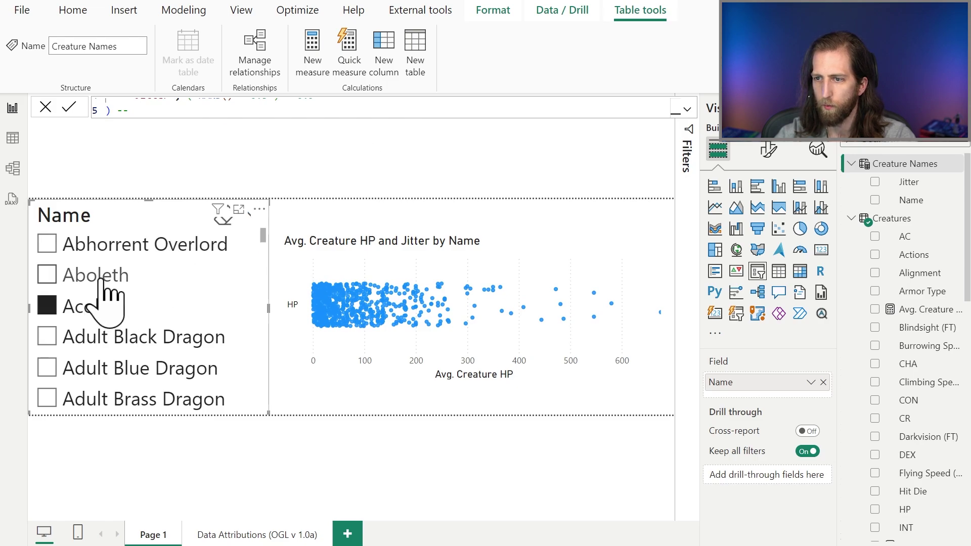
pyautogui.click(115, 276)
pyautogui.click(121, 246)
pyautogui.scroll(-3, 120, 349)
pyautogui.click(121, 367)
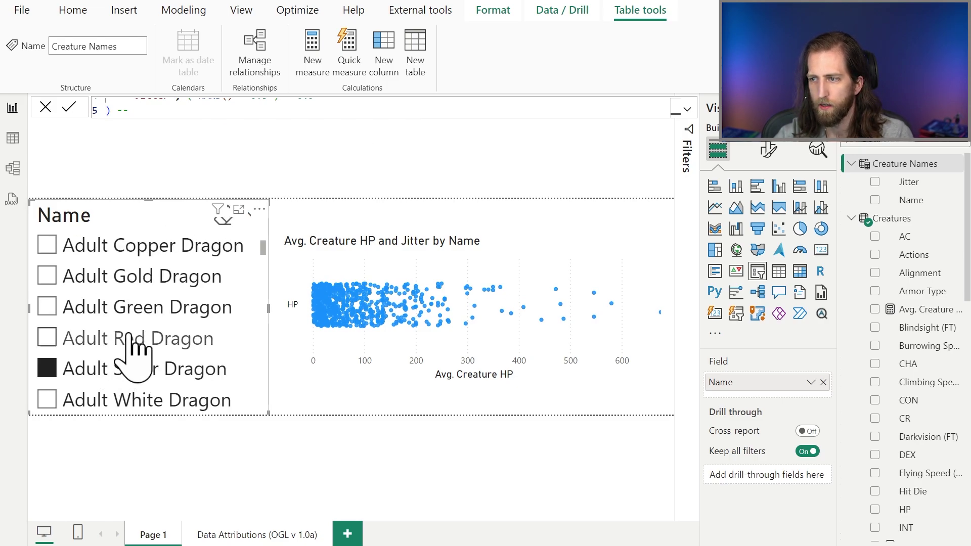
pyautogui.click(132, 338)
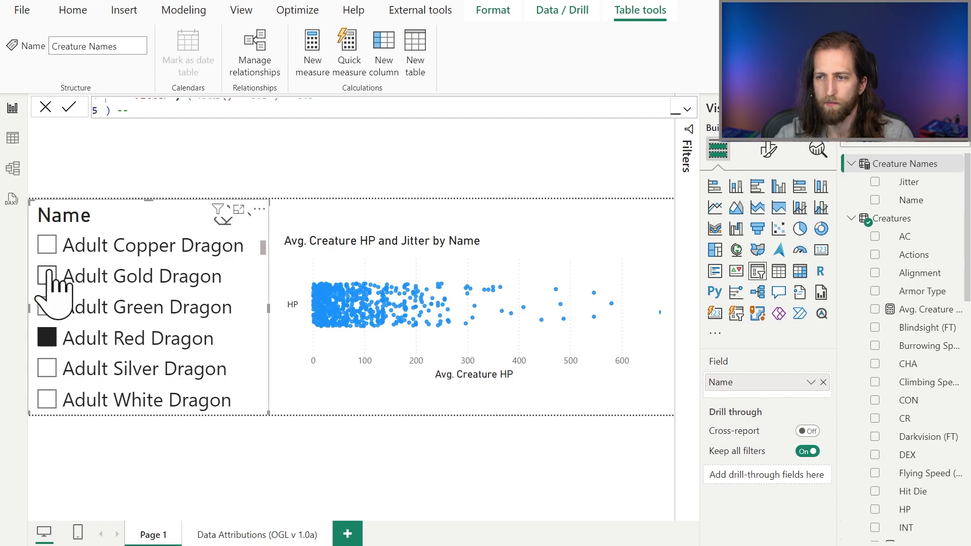
pyautogui.scroll(3, 101, 288)
pyautogui.click(123, 251)
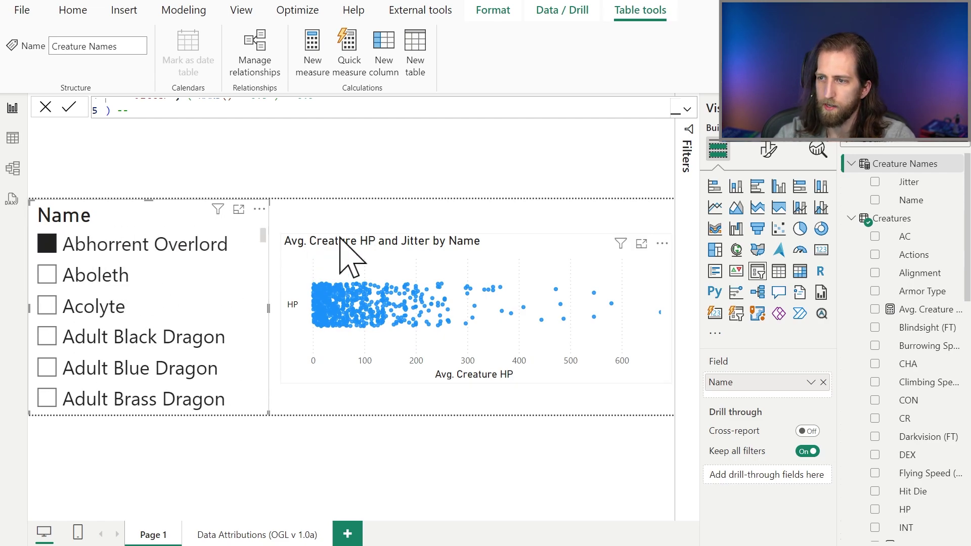
pyautogui.click(354, 218)
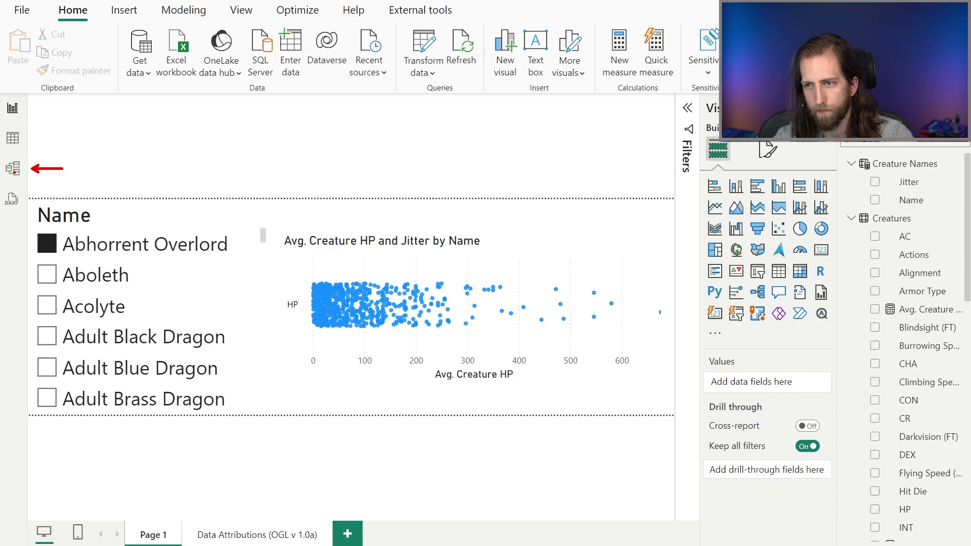
# Create a calculation group in the model view and rename it "Highlighted Creature"
pyautogui.click(12, 168)
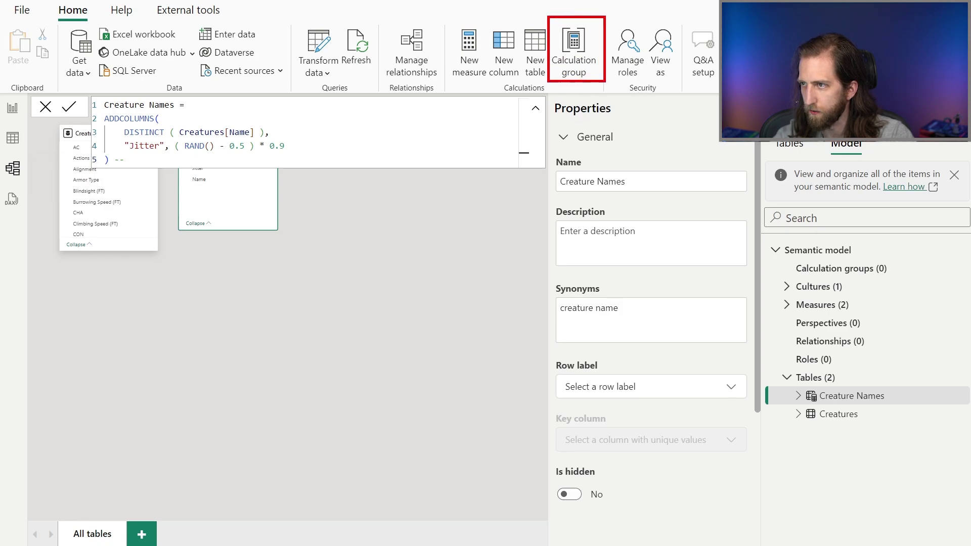
pyautogui.click(577, 64)
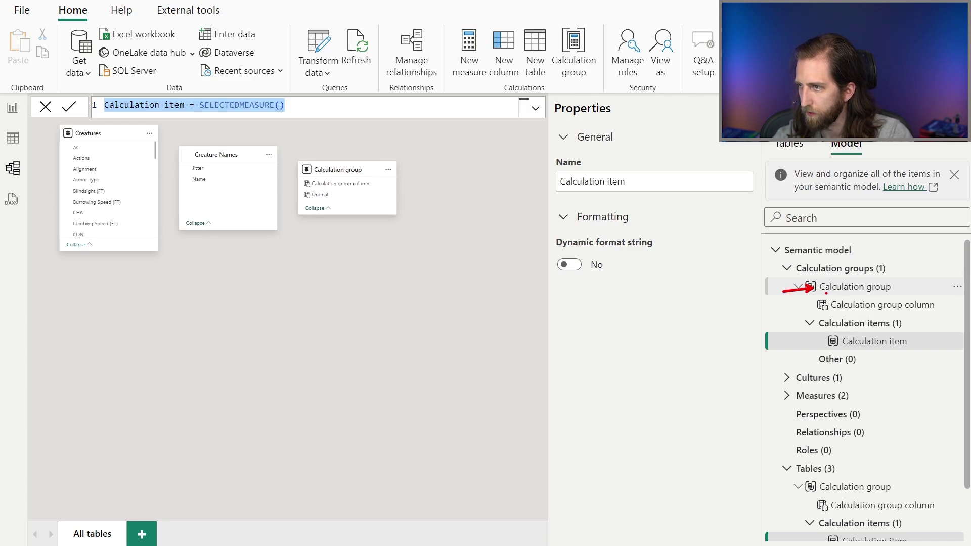
pyautogui.click(840, 287)
pyautogui.click(840, 287)
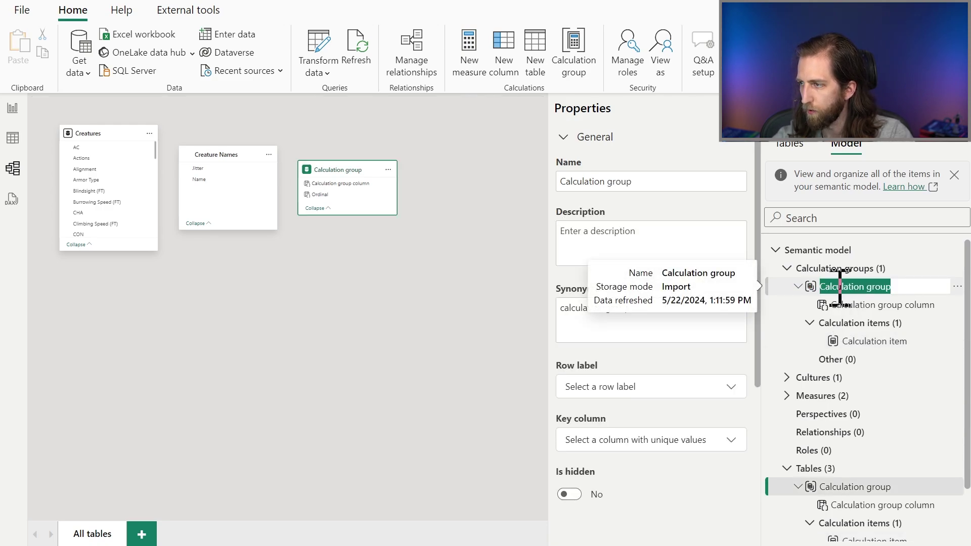
pyautogui.write('Highlighted C')
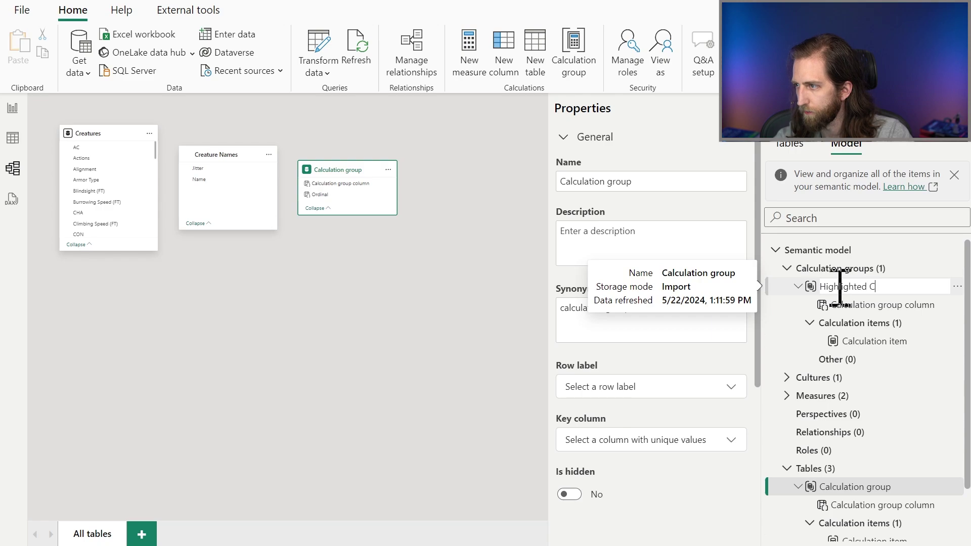
pyautogui.write('reature')
pyautogui.press('Return')
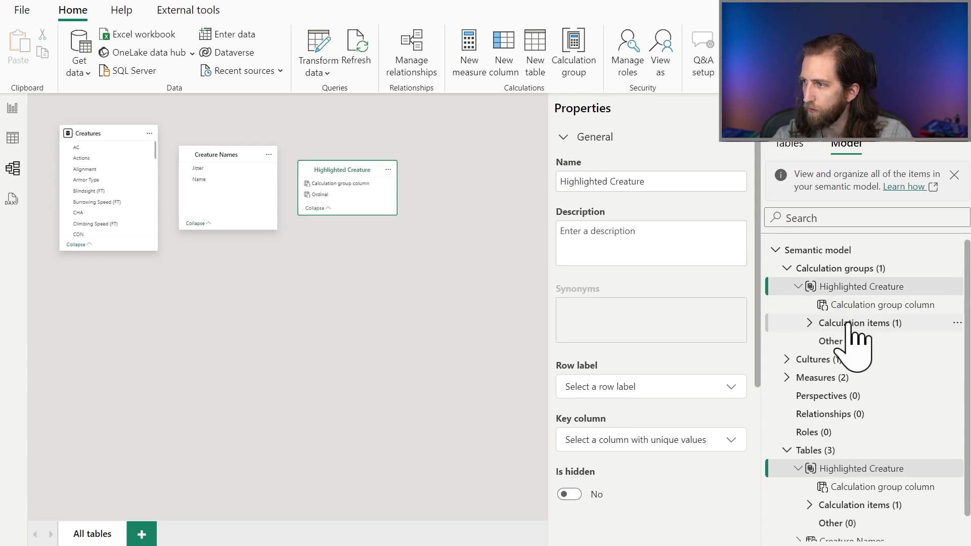
# Rename the Highlighted Creature group's calculation item "Selected Creature"
pyautogui.click(869, 341)
pyautogui.click(875, 341)
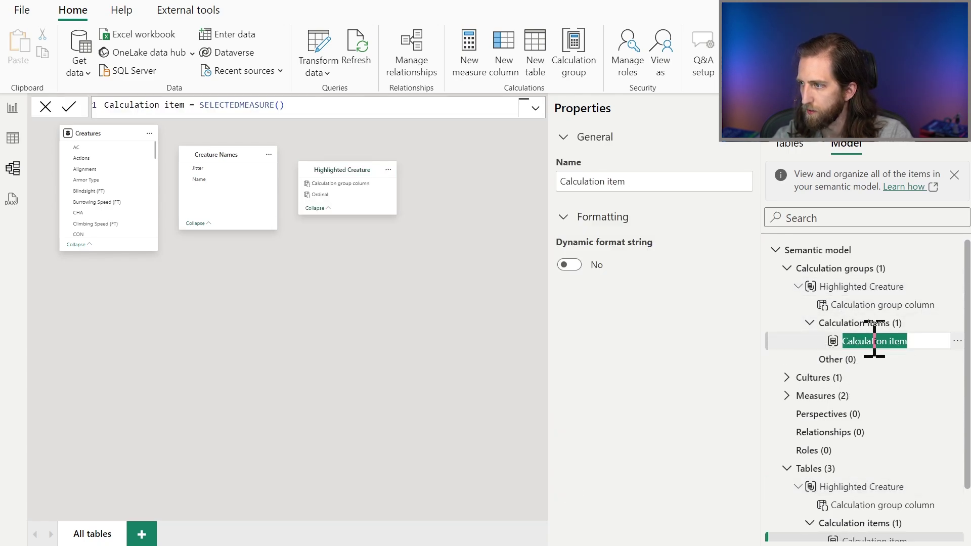
pyautogui.write('Selected Creature')
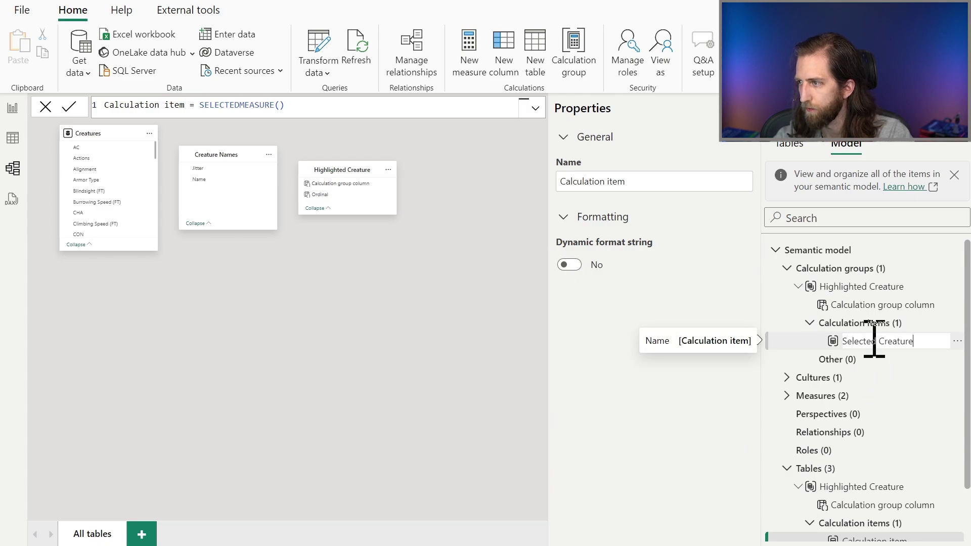
pyautogui.press('Return')
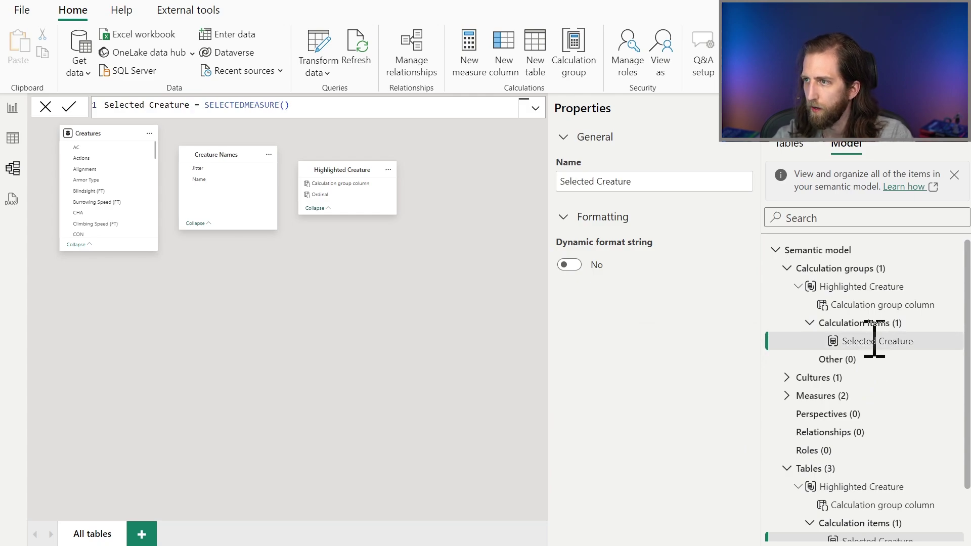
# Add a second calculation item to the Highlighted Creature group, defined as All Creatures = SELECTEDMEASURE()
pyautogui.rightClick(845, 345)
pyautogui.click(849, 352)
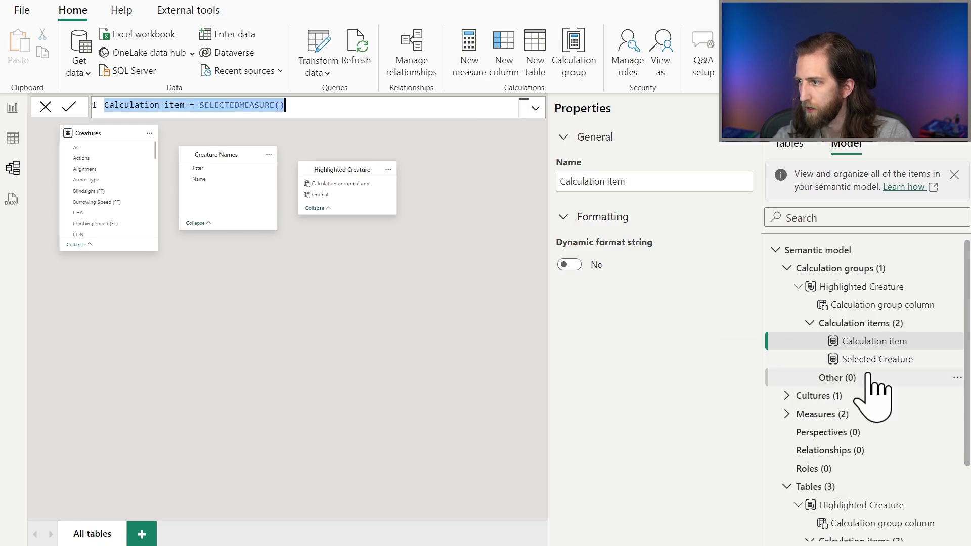
pyautogui.write('All Cre')
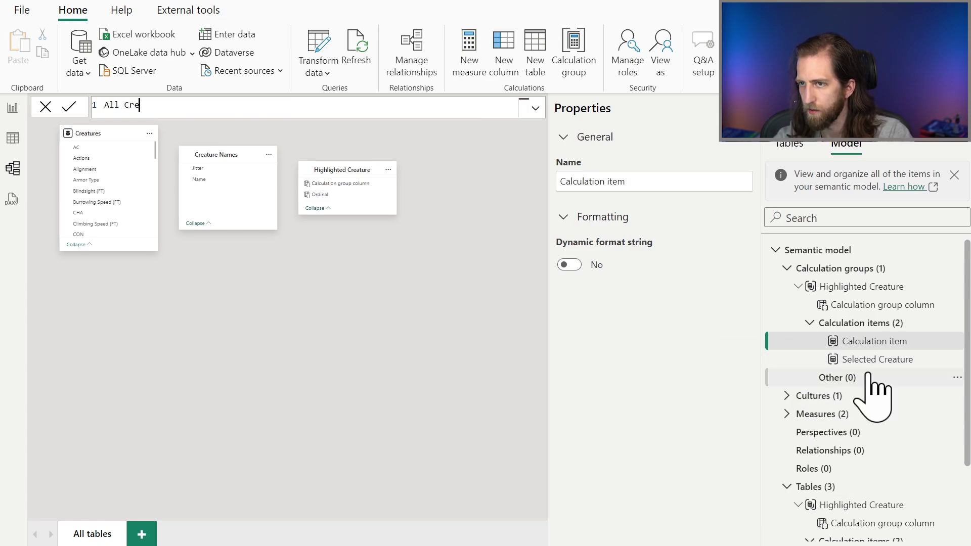
pyautogui.write('atures = SELECTEDMEAS')
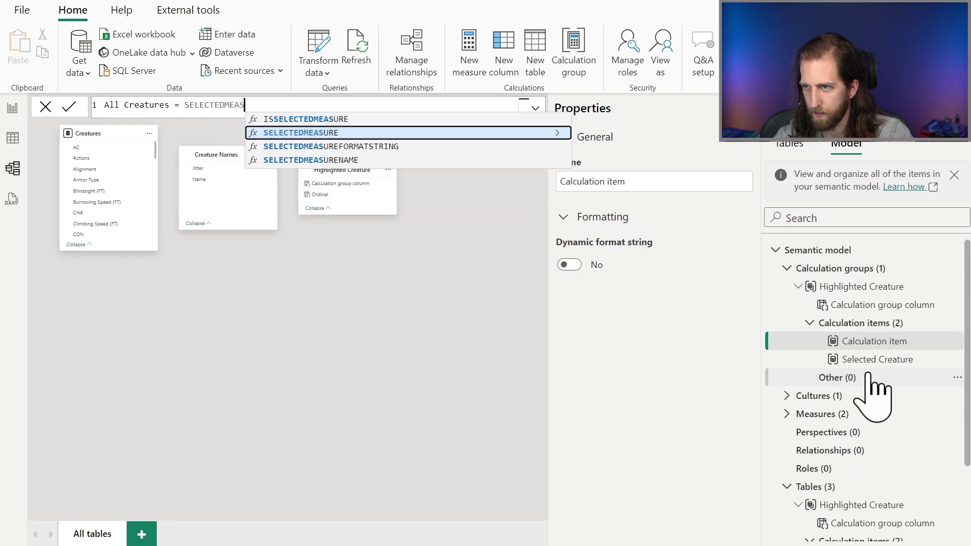
pyautogui.press('Tab')
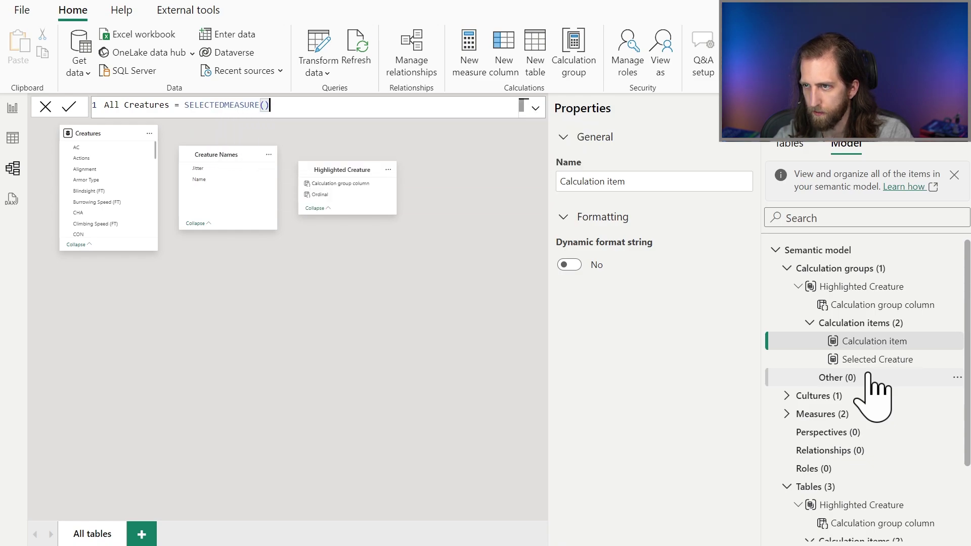
pyautogui.press('Return')
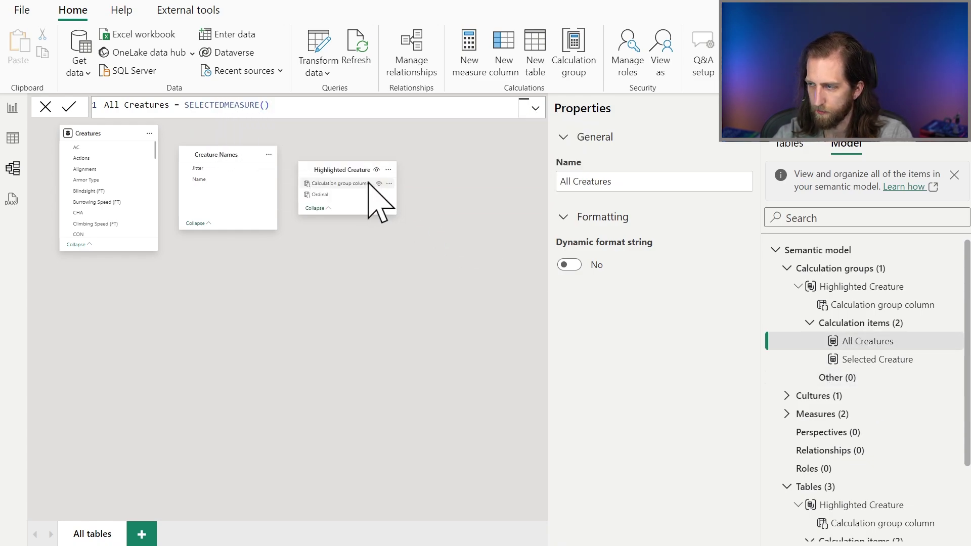
# Replace SELECTEDMEASURE() in the Selected Creature item with the CALCULATE expression using AVERAGE ( Creatures[HP] ) and TREATAS
pyautogui.click(870, 361)
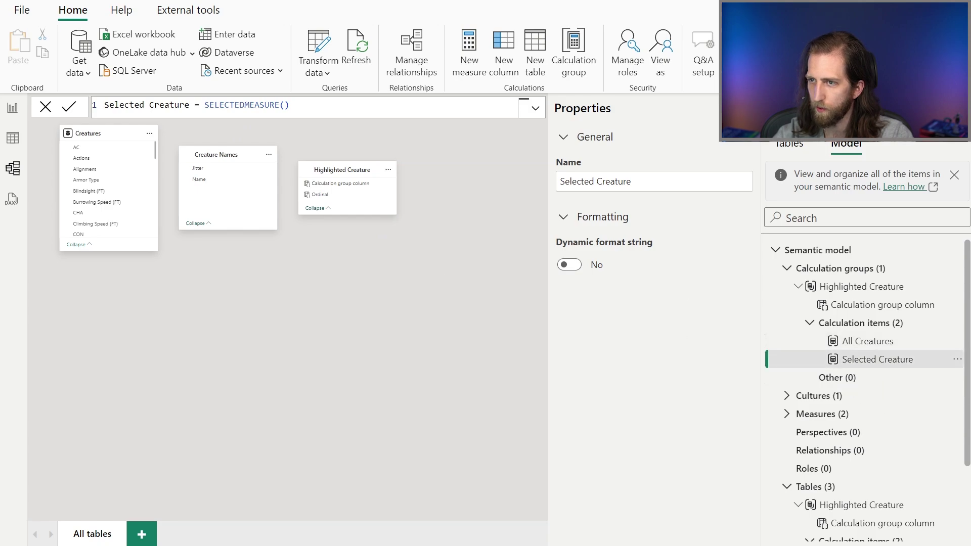
pyautogui.moveTo(202, 107); pyautogui.dragTo(393, 116)
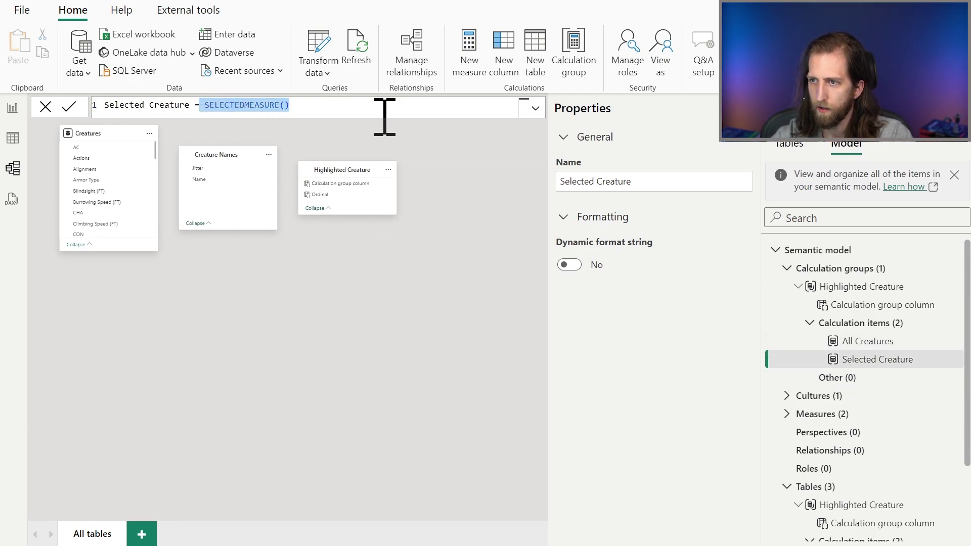
pyautogui.write("CALCULATE(     AVERAGE ( Creatures[HP] ),     TREATAS(         DISTINCT ( 'Creature Names'[Name] ),         'Creatures'[Name]     ) )")
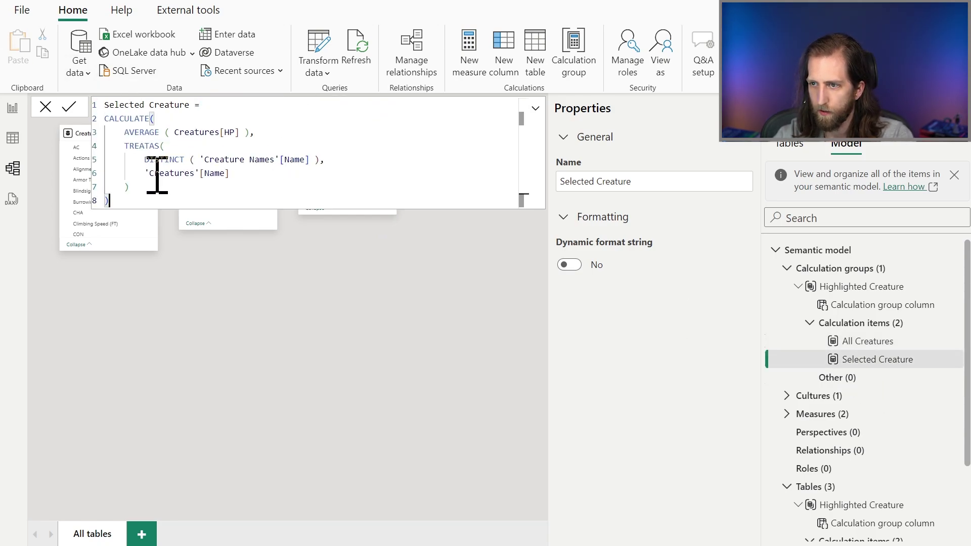
# Change the TREATAS arguments in the Selected Creature item to DISTINCT ( 'Creatures'[Name] ) and 'Creature Names'[Name]
pyautogui.moveTo(145, 173); pyautogui.dragTo(310, 161)
pyautogui.press('BackSpace')
pyautogui.write("'Creatures'[Name]")
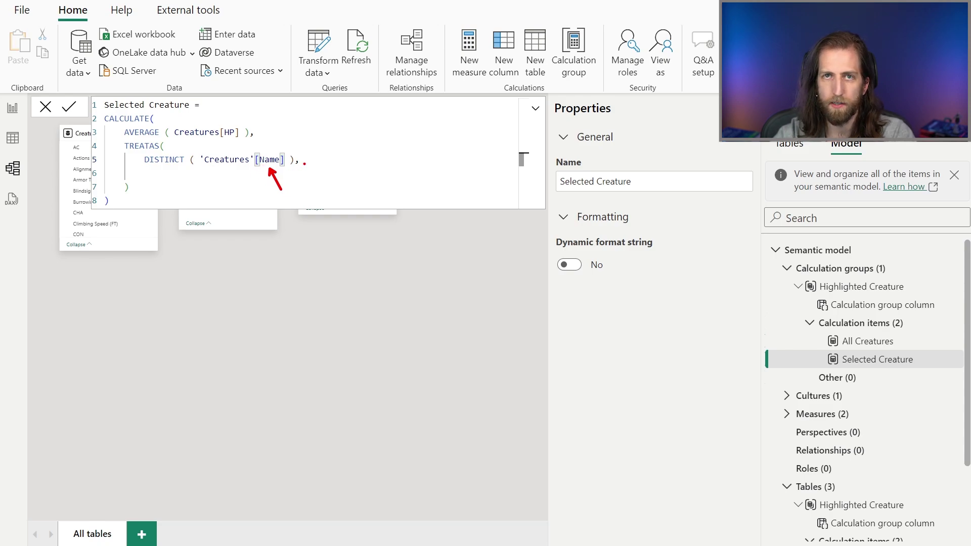
pyautogui.press('Return')
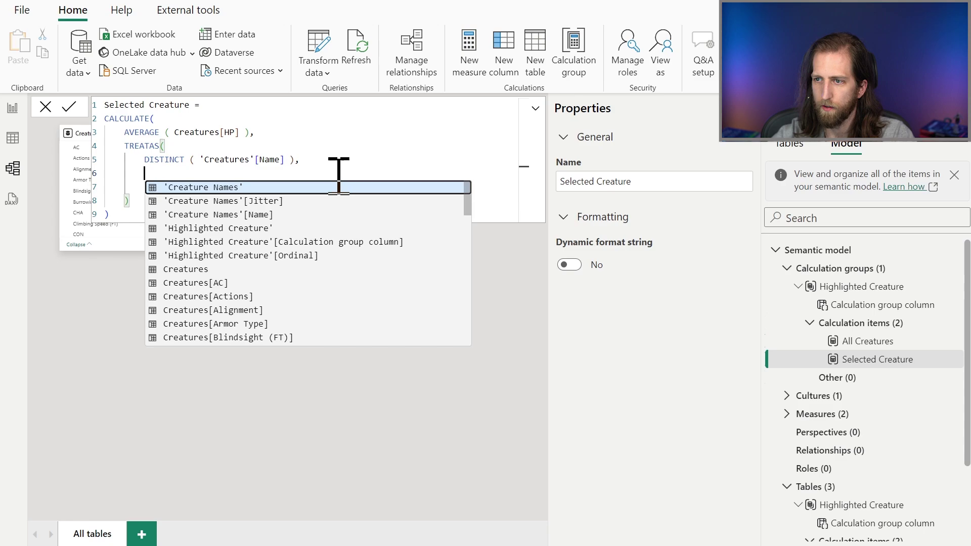
pyautogui.write('Name')
pyautogui.press('Up')
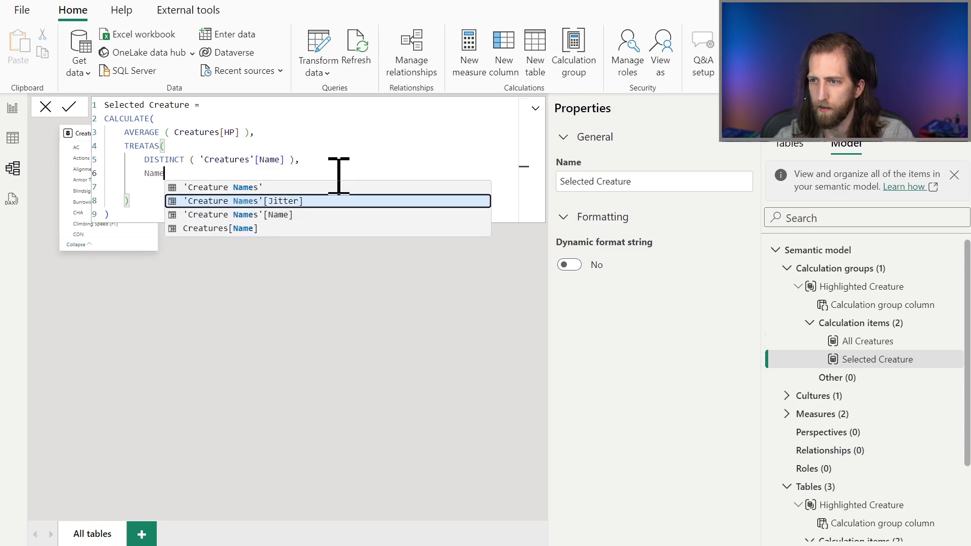
pyautogui.press('Down')
pyautogui.press('Tab')
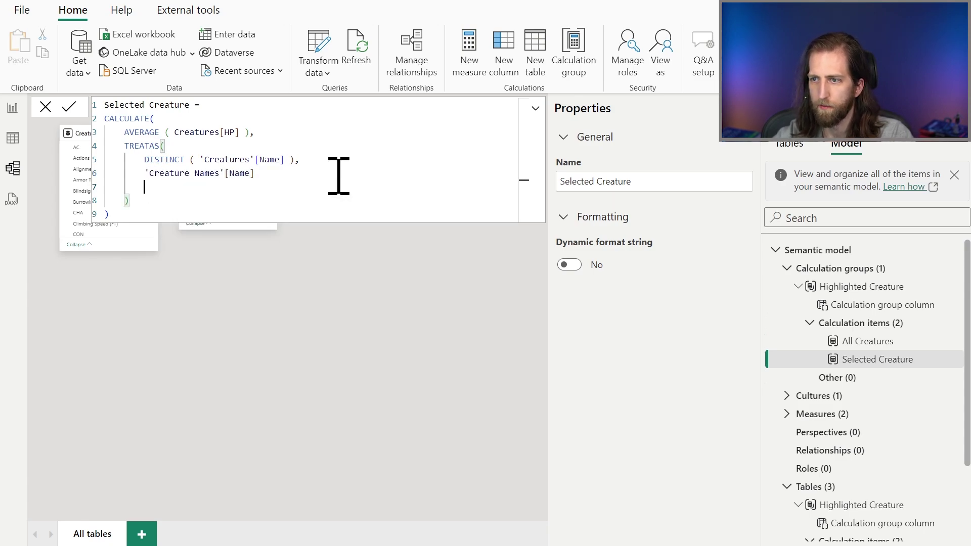
pyautogui.press('BackSpace')
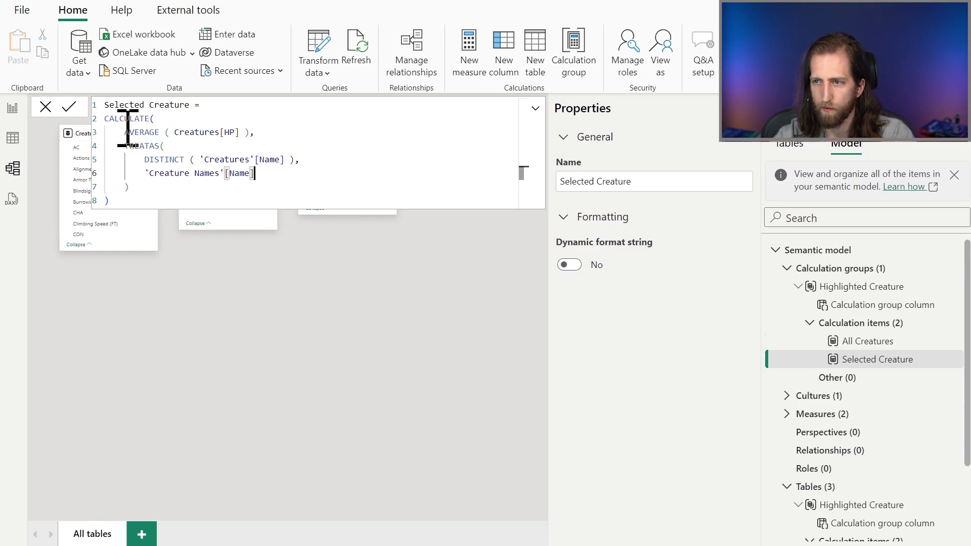
# Replace AVERAGE ( Creatures[HP] ) in the Selected Creature expression with SELECTEDMEASURE()
pyautogui.moveTo(128, 130); pyautogui.dragTo(262, 131)
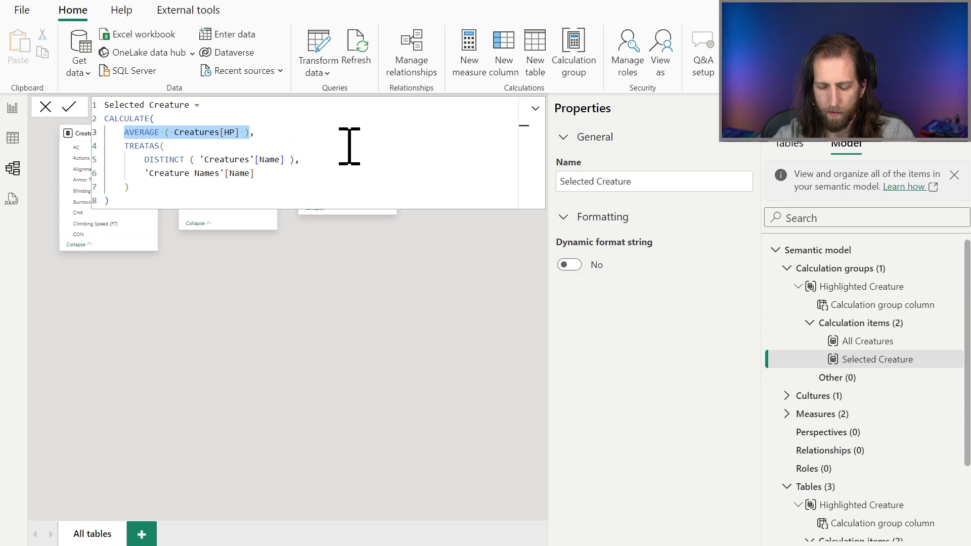
pyautogui.write('SELEC,')
pyautogui.press('Down')
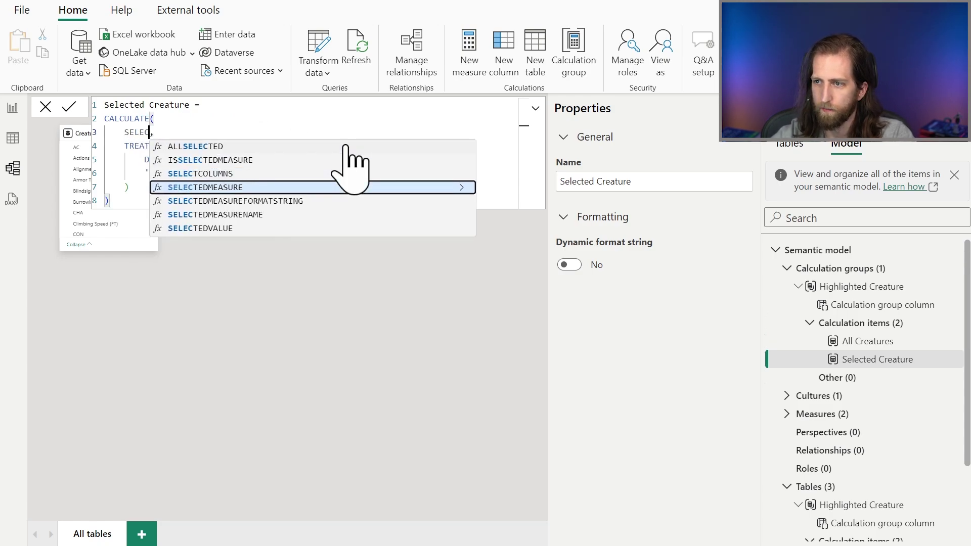
pyautogui.press('Tab')
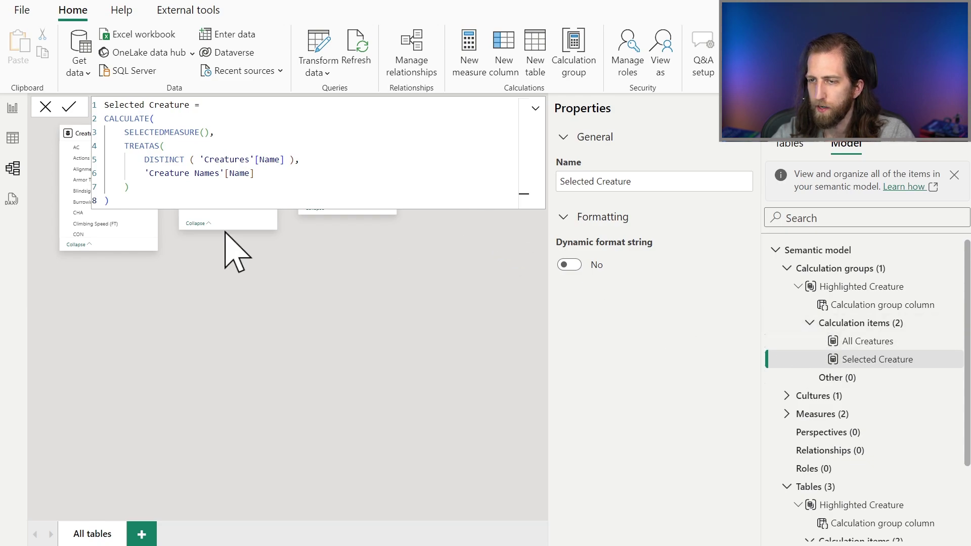
# In the report view, add the Highlighted Creature calculation group column as the scatter chart's legend
pyautogui.click(12, 107)
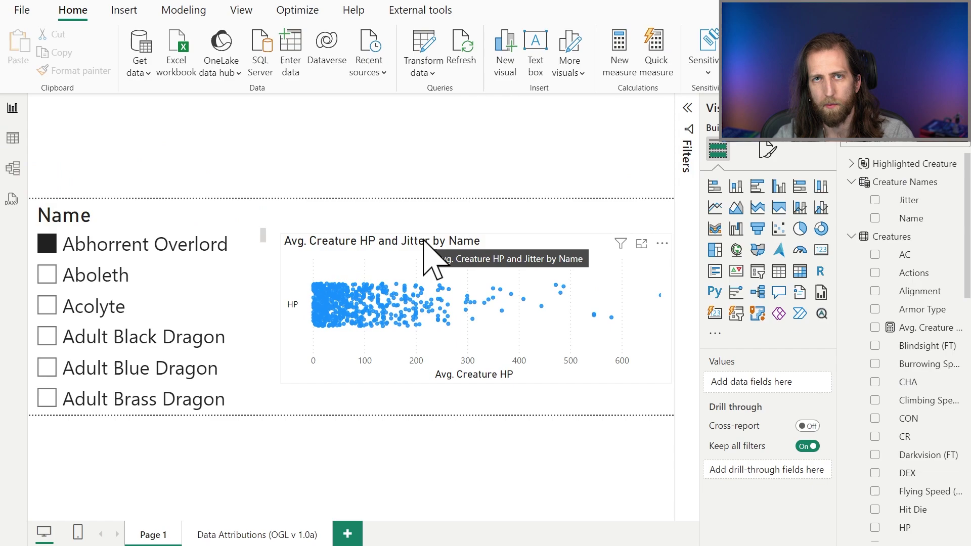
pyautogui.click(581, 303)
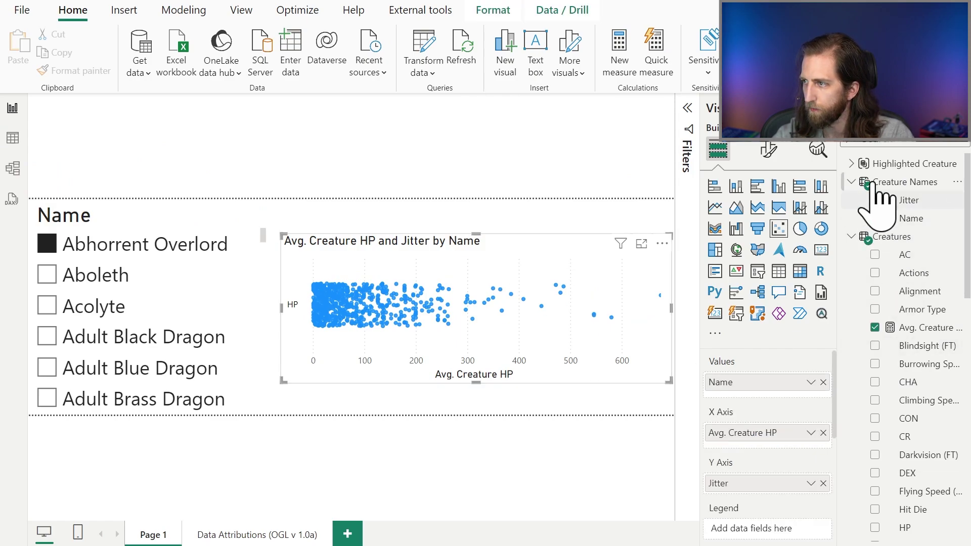
pyautogui.click(870, 164)
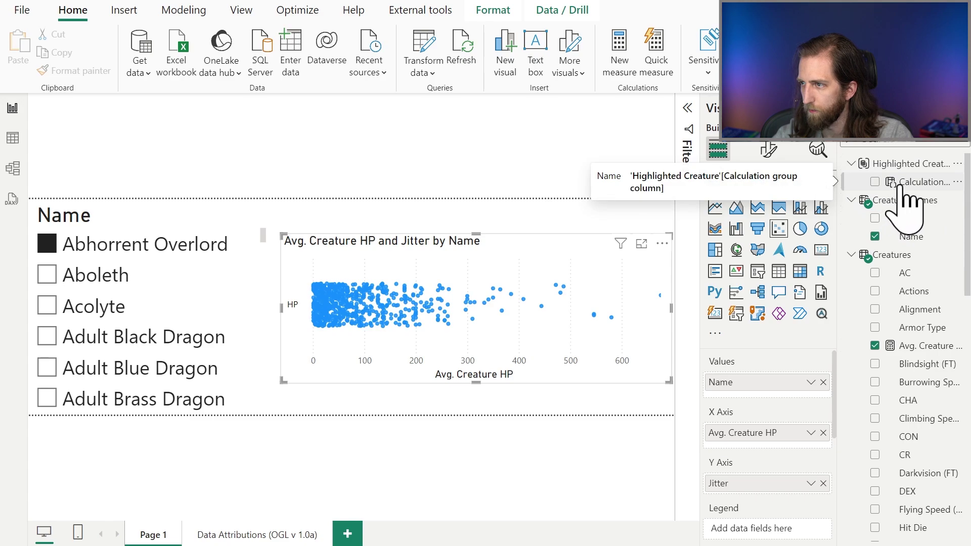
pyautogui.moveTo(901, 186); pyautogui.dragTo(759, 526)
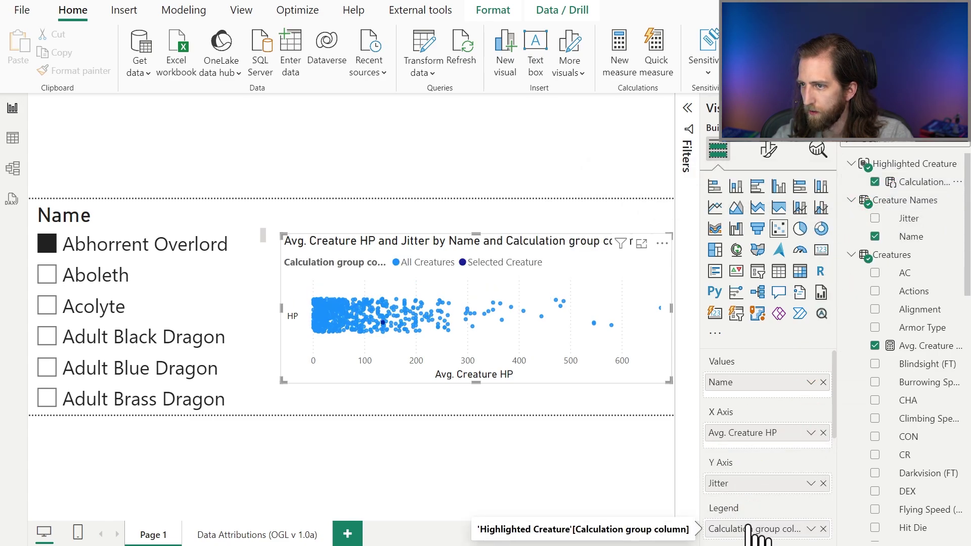
# Rename the scatter chart's legend field to "Highlight"
pyautogui.doubleClick(751, 529)
pyautogui.hotkey('ctrl', 'a')
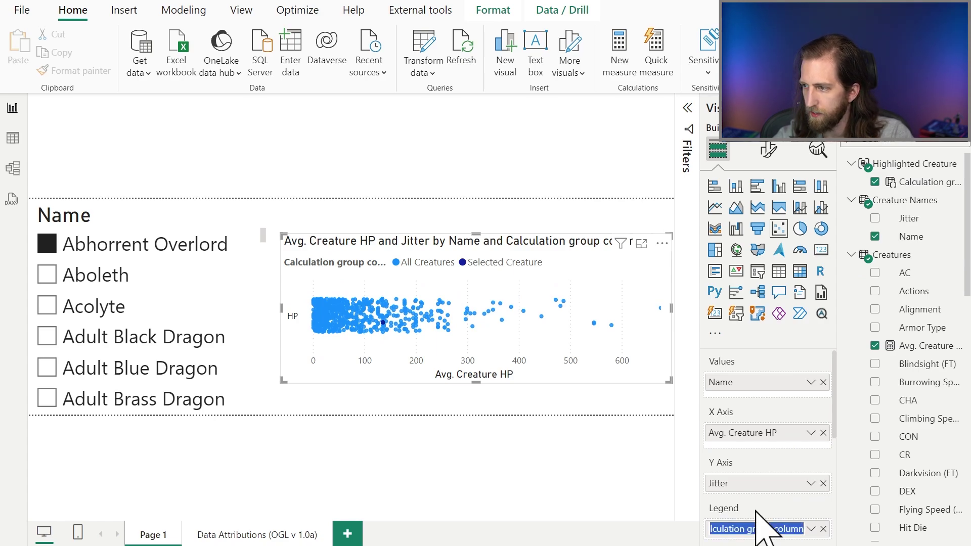
pyautogui.write('Highlight')
pyautogui.press('Return')
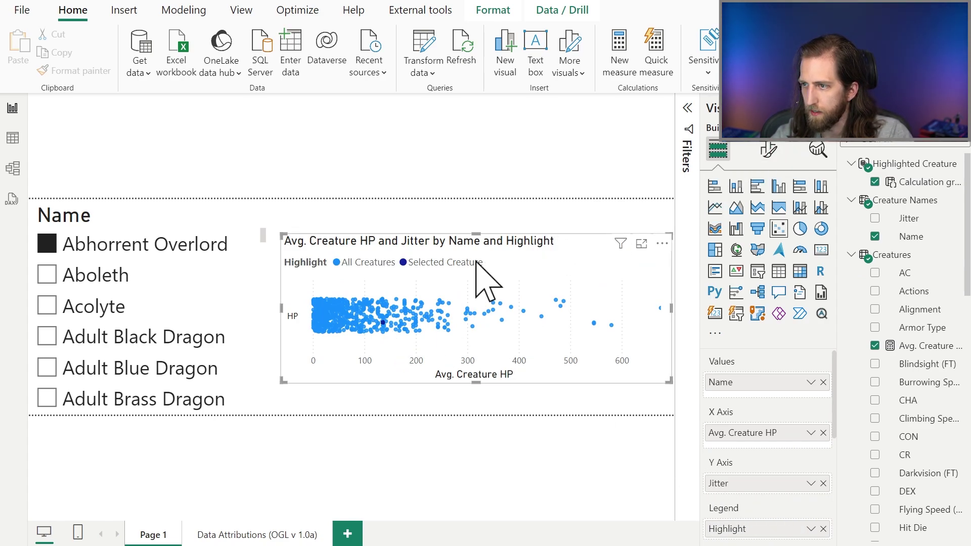
pyautogui.click(427, 268)
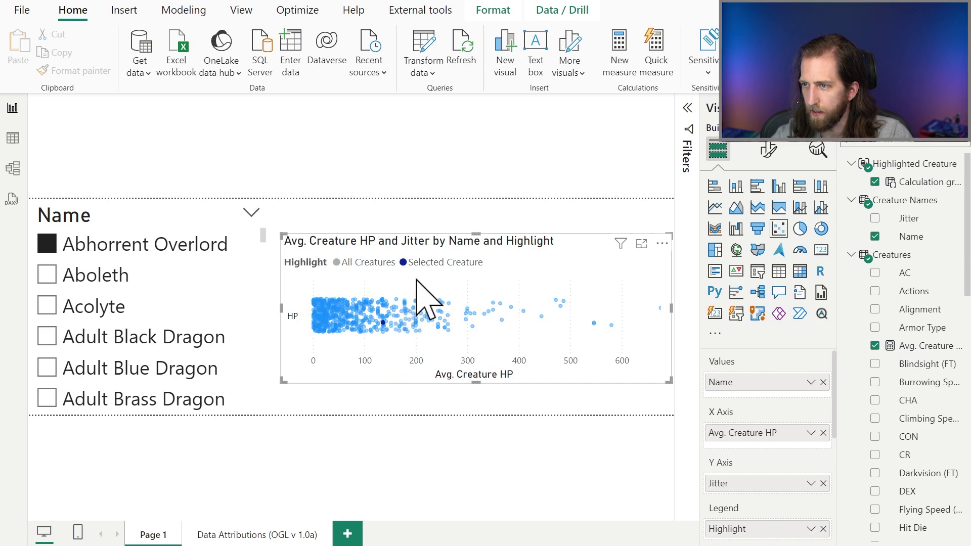
pyautogui.click(416, 280)
# Color the scatter chart's Selected Creature markers red and the All Creatures markers light gray
pyautogui.click(769, 149)
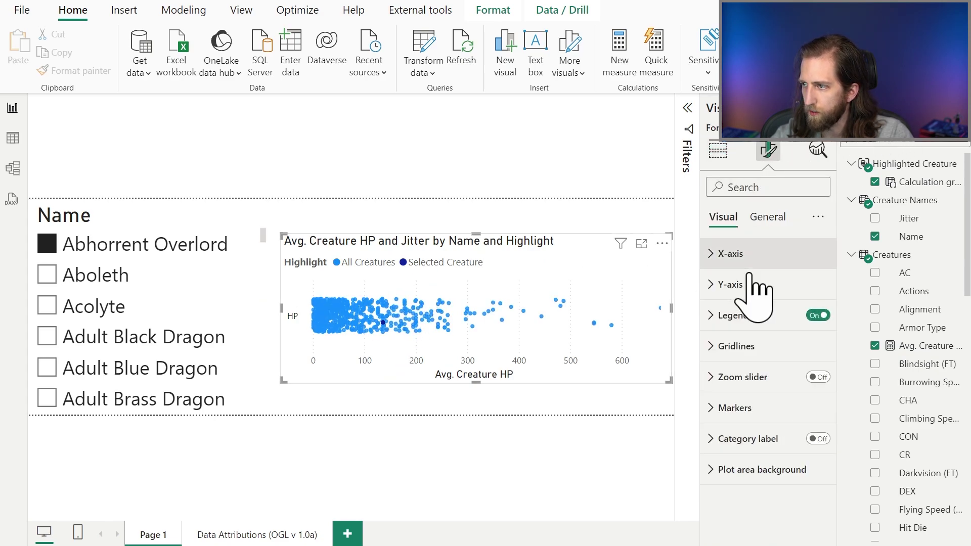
pyautogui.click(754, 405)
pyautogui.scroll(-3, 801, 397)
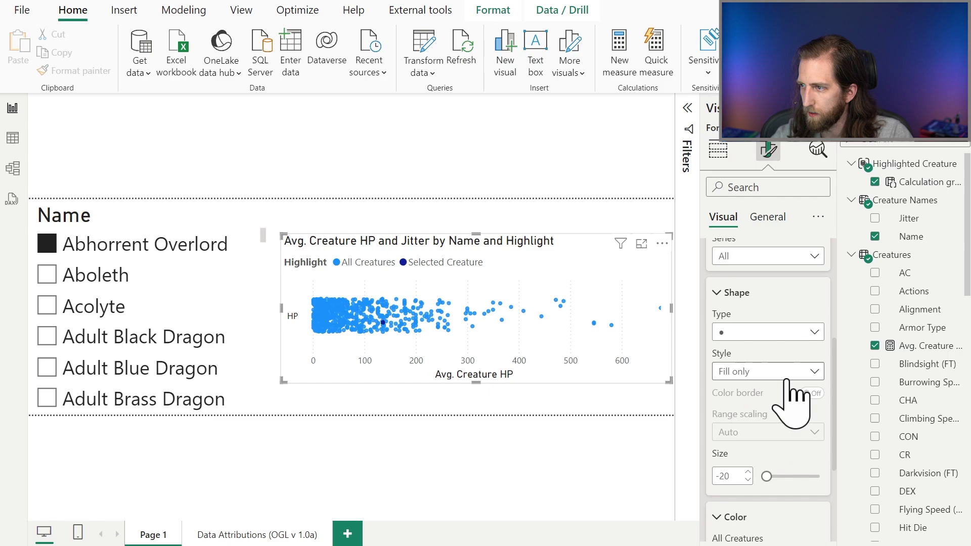
pyautogui.click(738, 521)
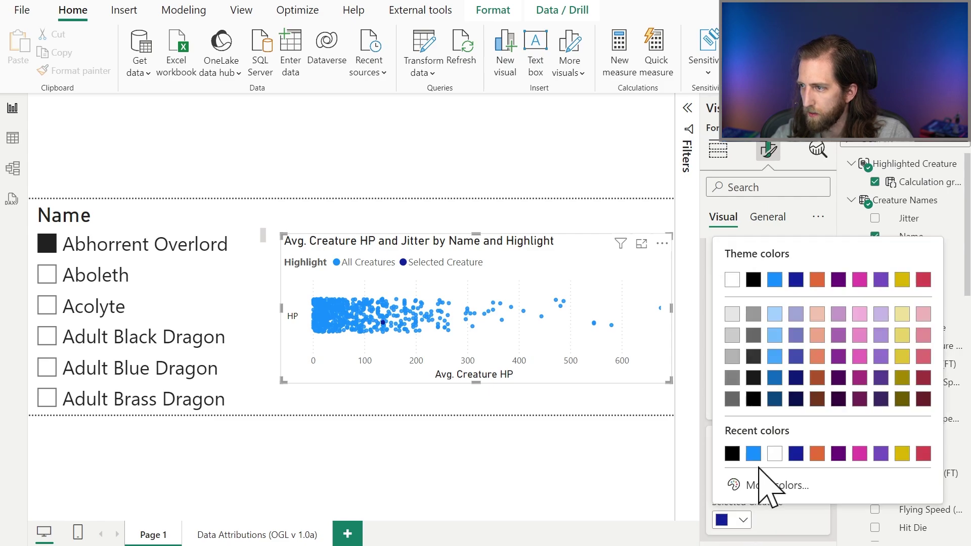
pyautogui.click(923, 280)
pyautogui.click(739, 480)
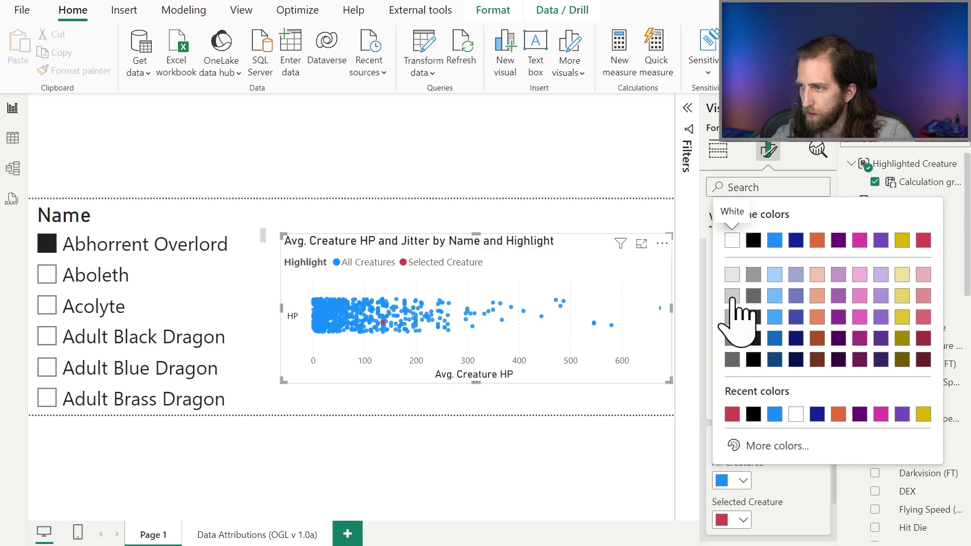
pyautogui.click(732, 296)
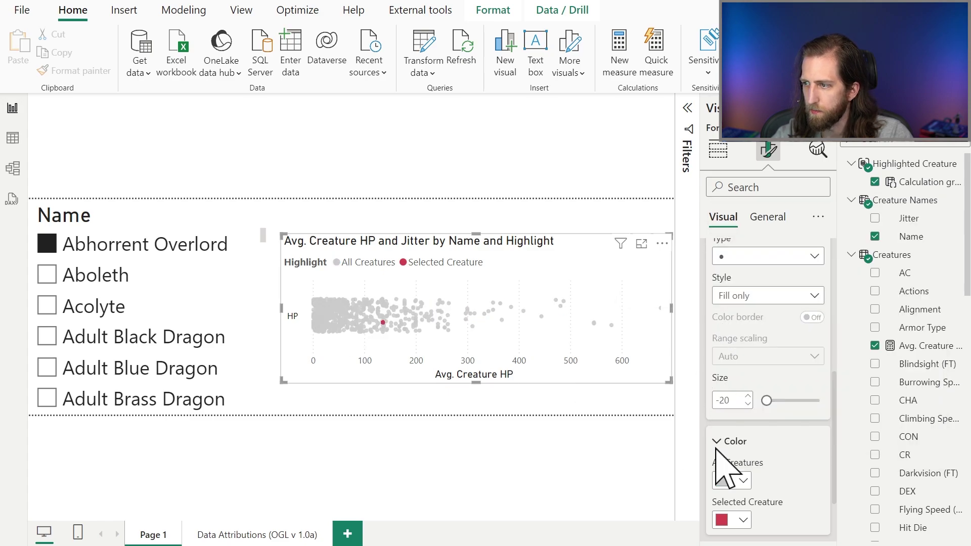
# Set the marker shape of the All Creatures series to a diamond
pyautogui.scroll(2, 761, 319)
pyautogui.click(758, 262)
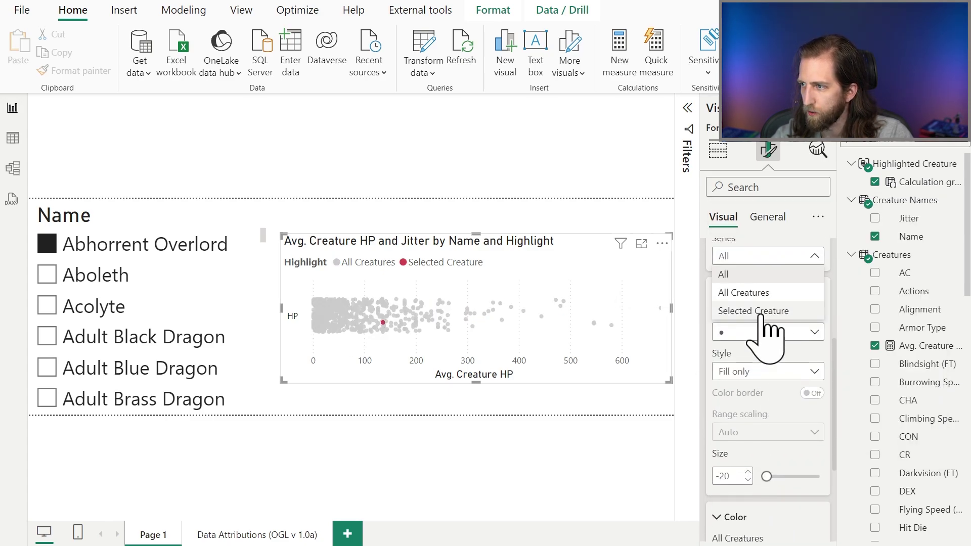
pyautogui.click(763, 291)
pyautogui.click(768, 335)
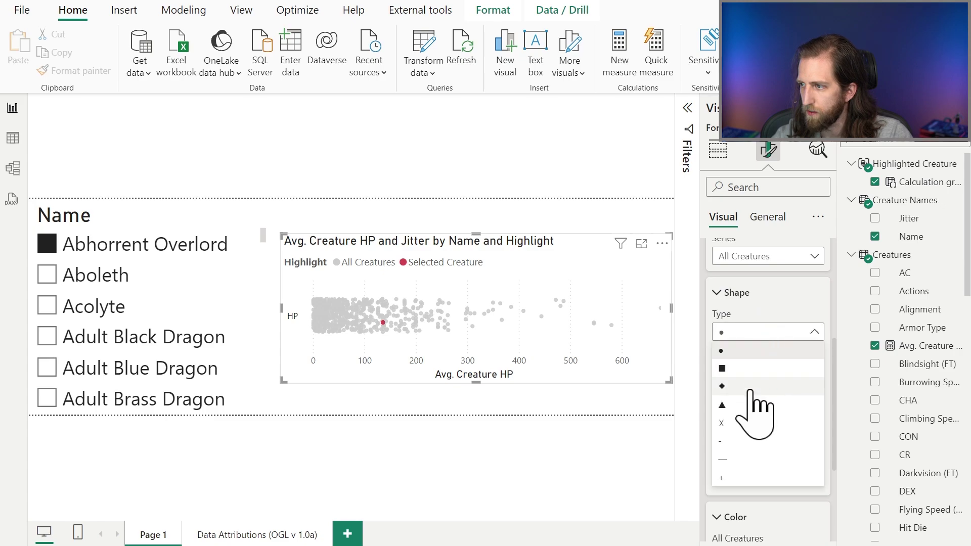
pyautogui.click(755, 394)
# Examine the marker shape and size settings offered for the Selected Creature and All Creatures series
pyautogui.click(782, 258)
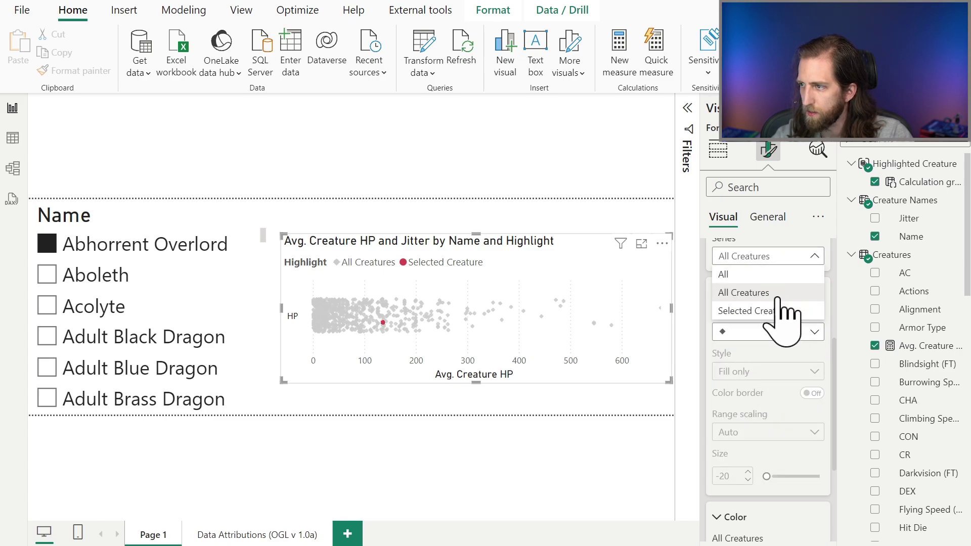
pyautogui.click(794, 310)
pyautogui.click(764, 332)
pyautogui.click(764, 332)
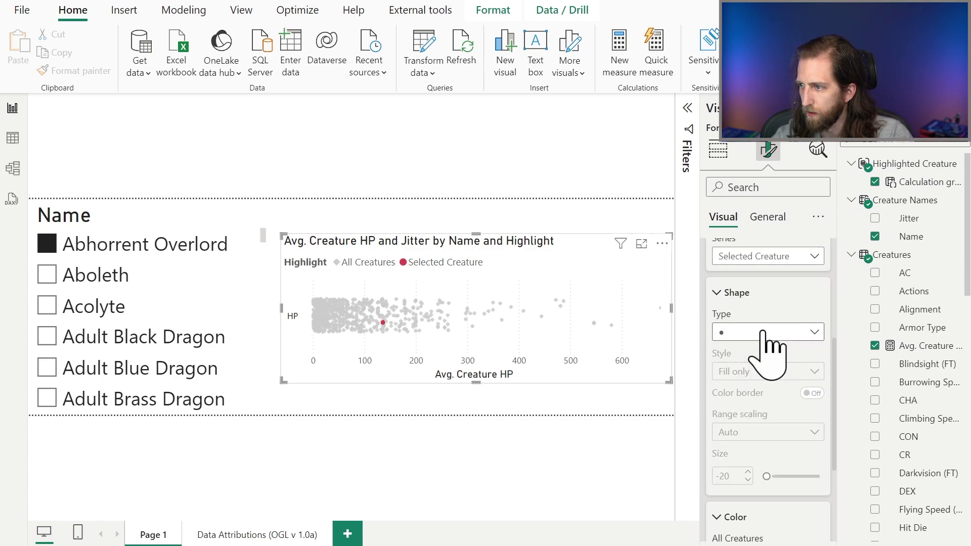
pyautogui.click(768, 334)
pyautogui.click(774, 335)
pyautogui.scroll(3, 778, 338)
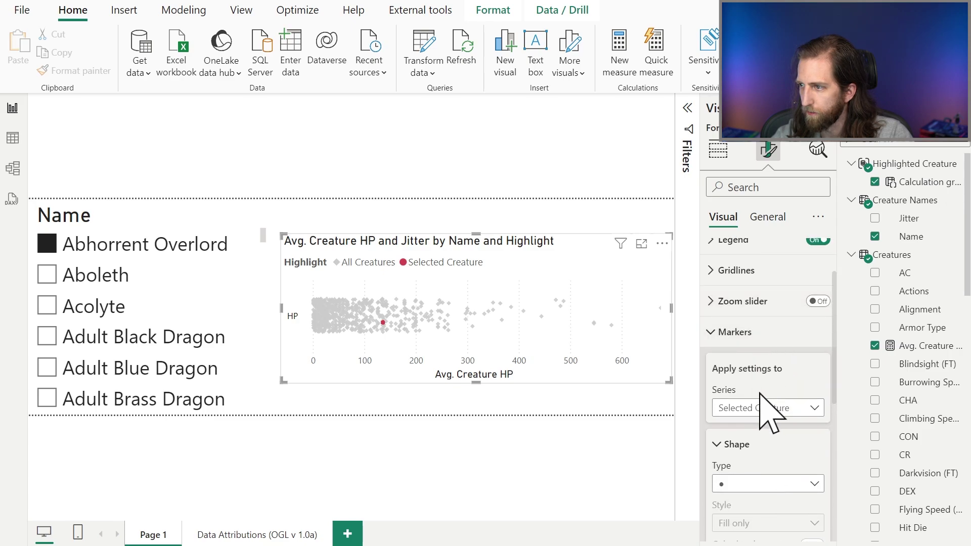
pyautogui.scroll(-2, 769, 349)
pyautogui.click(759, 332)
pyautogui.click(771, 332)
pyautogui.scroll(-2, 781, 376)
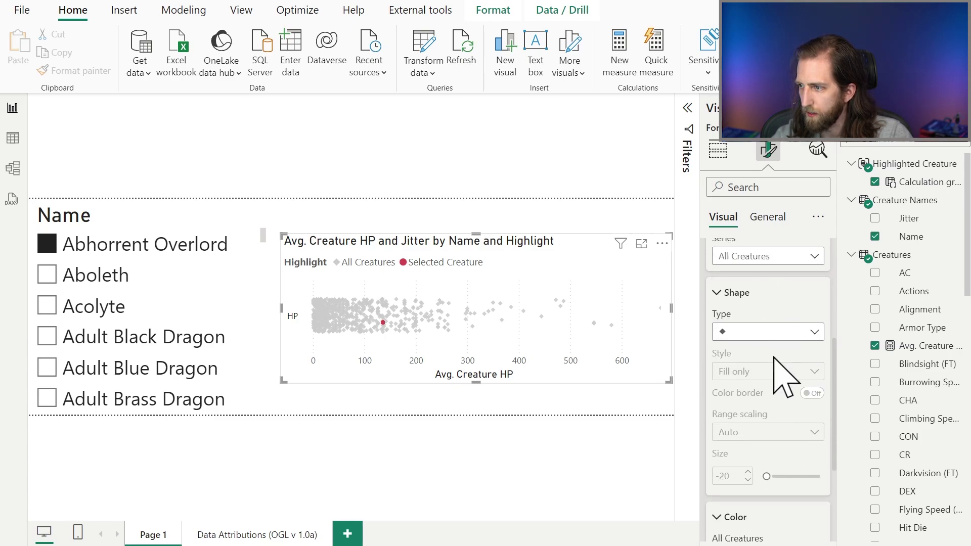
# Apply the marker settings to all series and set the marker size to -18
pyautogui.scroll(2, 781, 373)
pyautogui.click(770, 332)
pyautogui.click(763, 349)
pyautogui.scroll(-4, 765, 375)
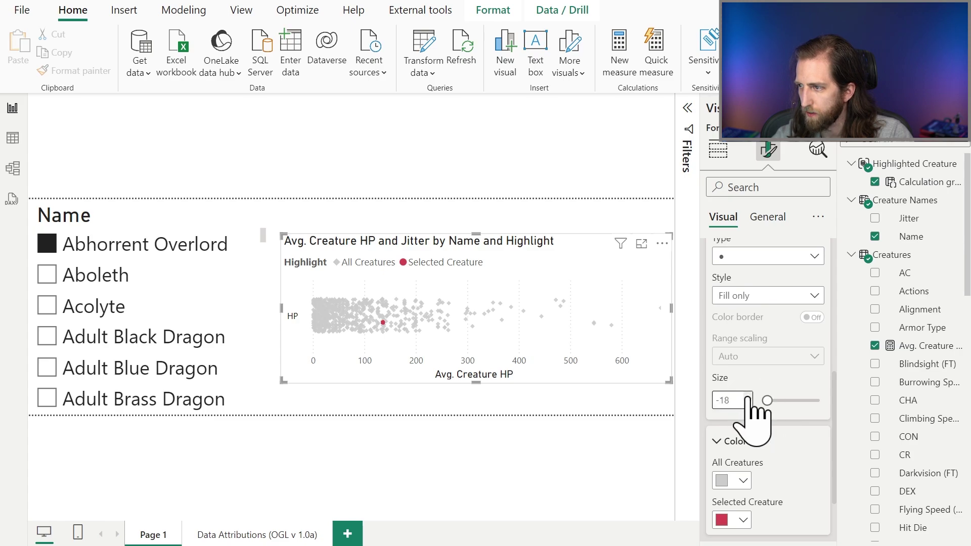
pyautogui.click(748, 397)
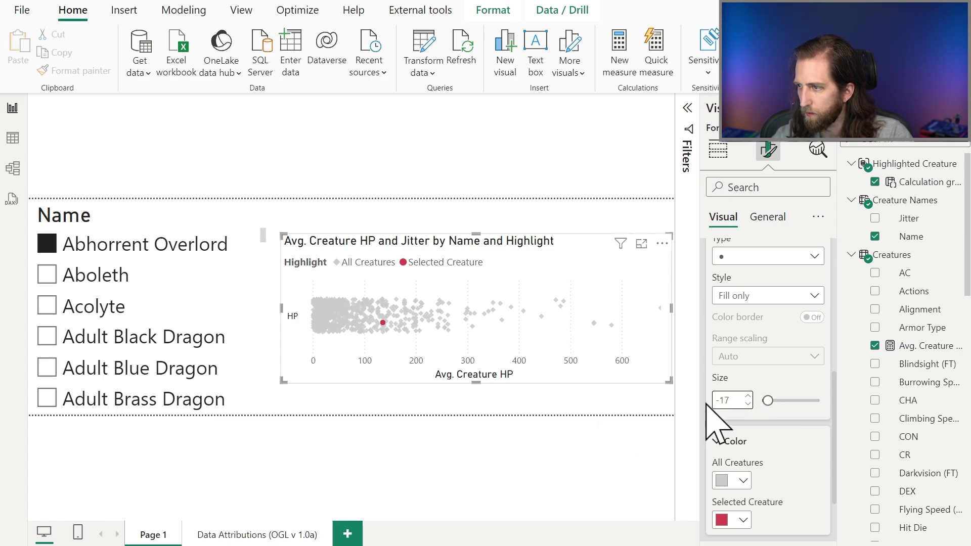
pyautogui.click(748, 403)
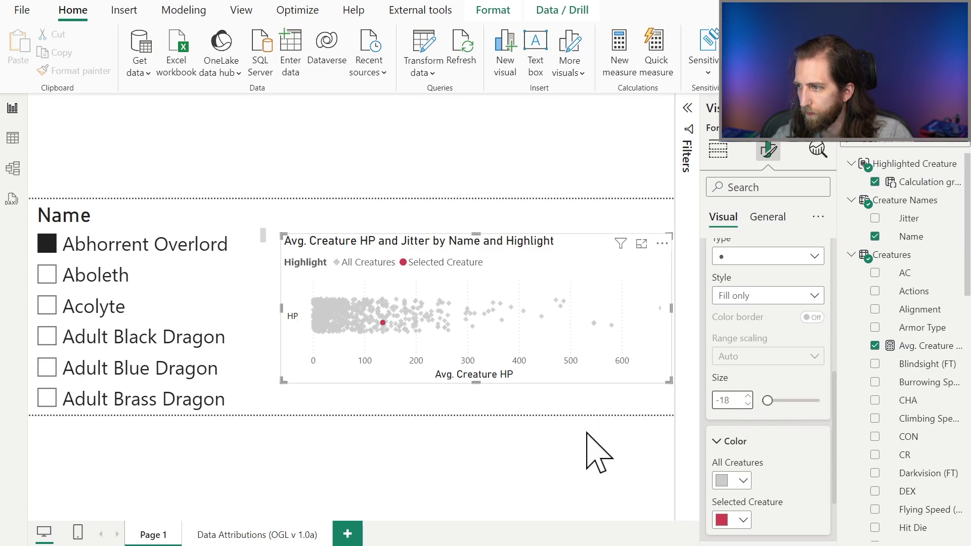
pyautogui.click(517, 404)
# Test the highlight by choosing Adult Black Dragon and Adult Blue Dragon in turn in the Name slicer, then both together with Adult Brass Dragon
pyautogui.click(100, 335)
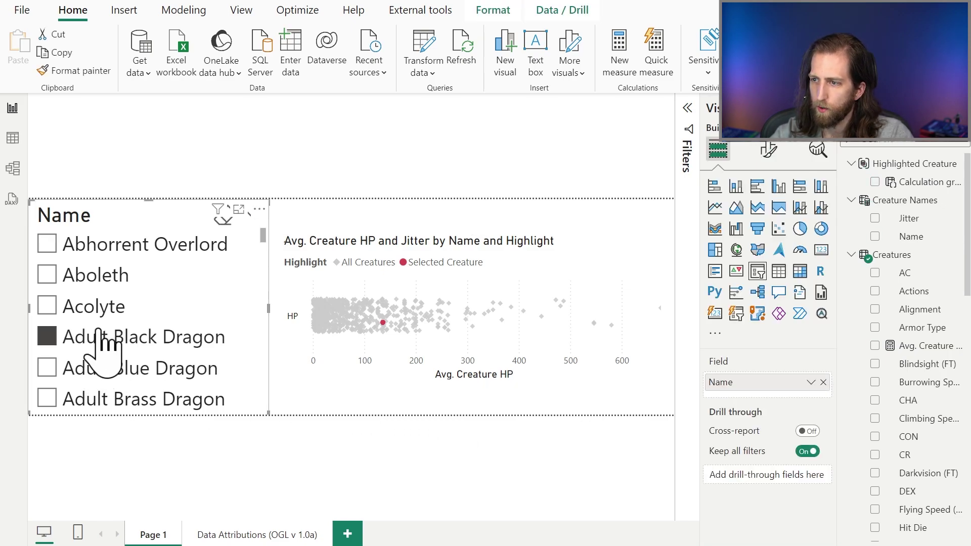
pyautogui.click(109, 368)
pyautogui.click(124, 337)
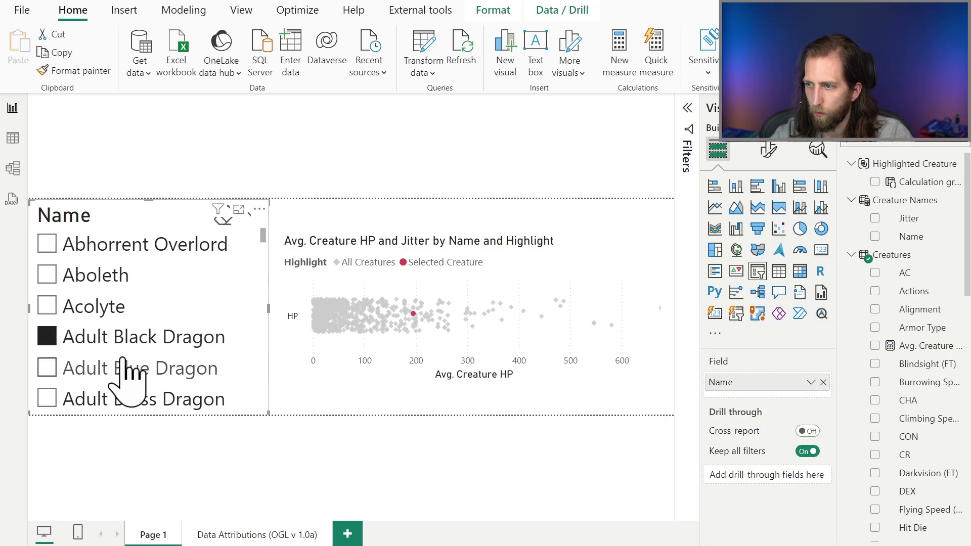
pyautogui.click(128, 372)
pyautogui.click(135, 347)
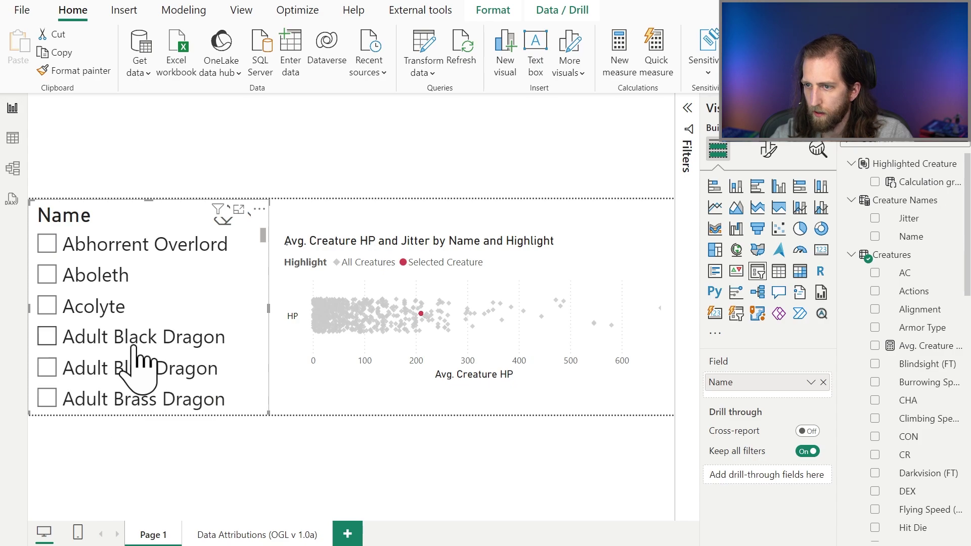
pyautogui.click(137, 365)
pyautogui.click(143, 341)
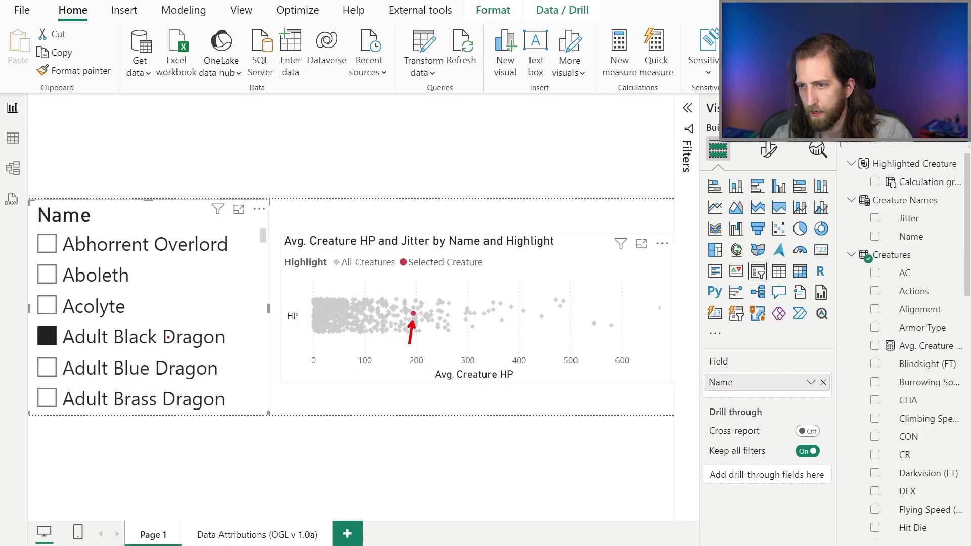
pyautogui.click(152, 376)
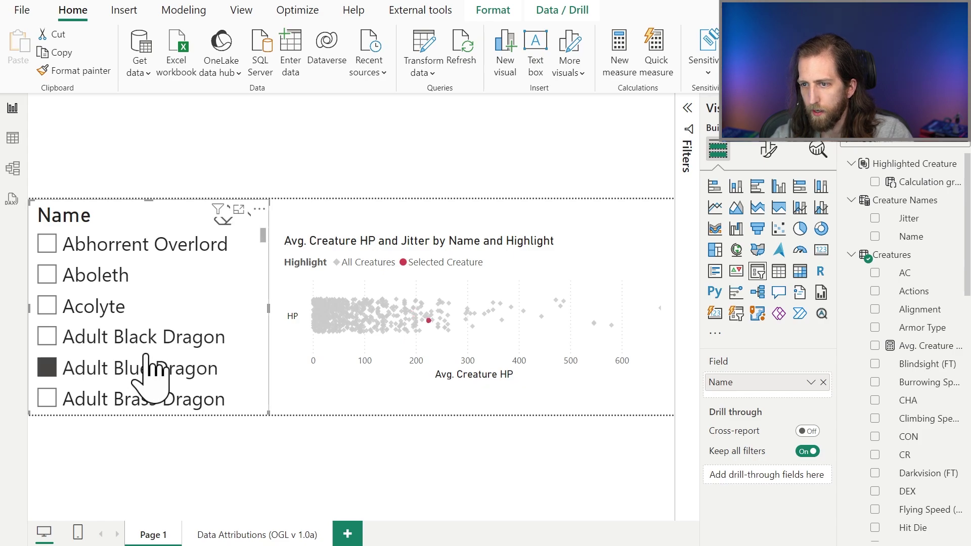
pyautogui.click(142, 398)
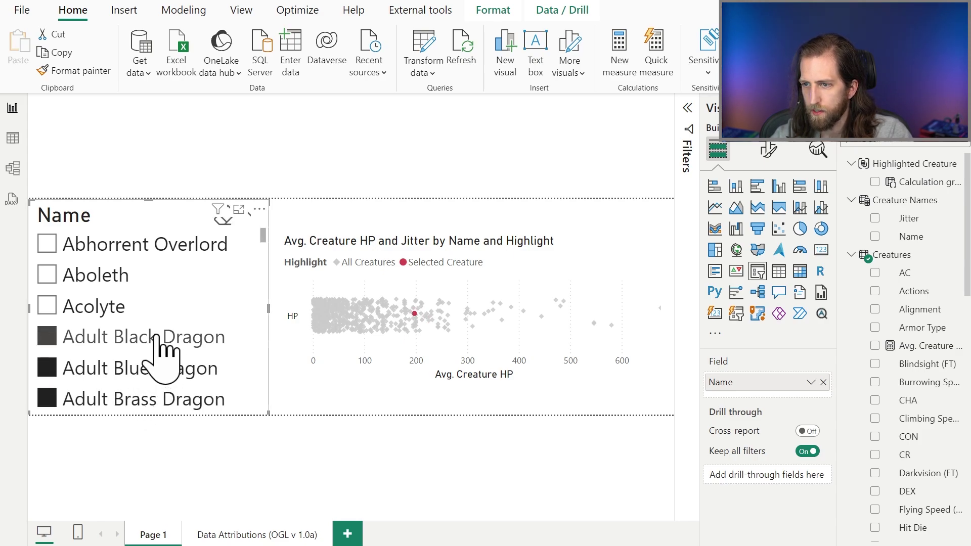
# Test the highlight by choosing Acolyte, Adult Black Dragon, Adult Blue Dragon and Adult Brass Dragon one after another in the Name slicer
pyautogui.click(93, 307)
pyautogui.click(97, 337)
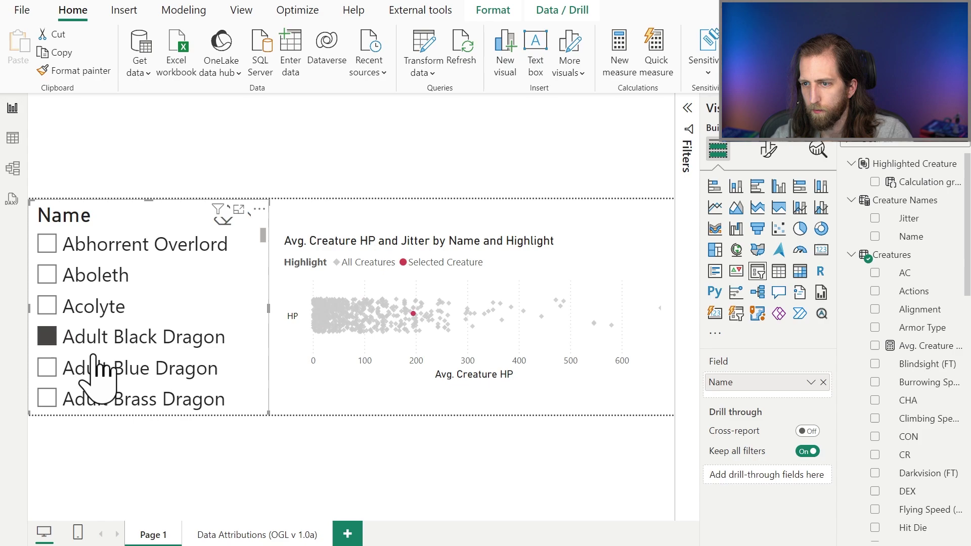
pyautogui.click(101, 369)
pyautogui.click(106, 398)
pyautogui.click(116, 369)
pyautogui.click(76, 337)
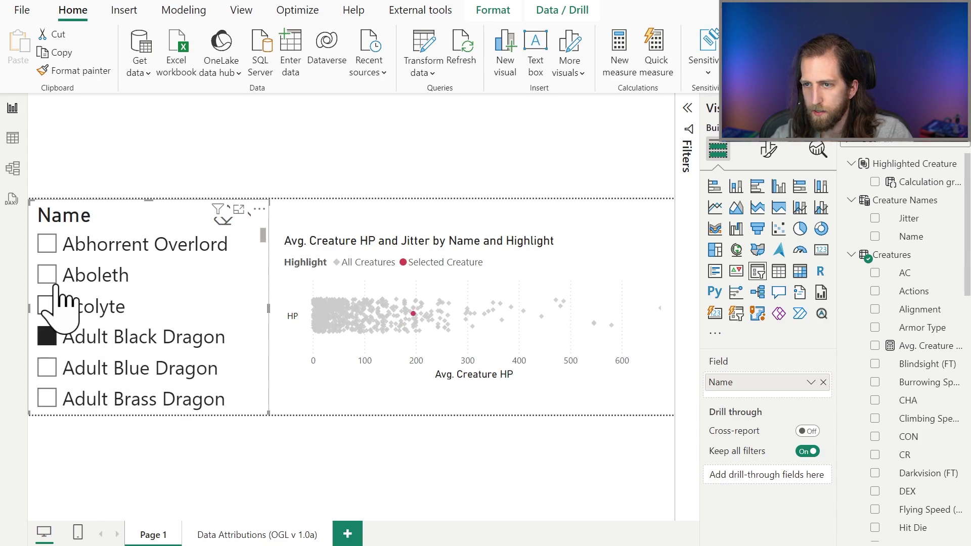
# Wrap the TREATAS filter of the Selected Creature calculation item in KEEPFILTERS, with the function and its closing parenthesis on their own lines
pyautogui.click(13, 168)
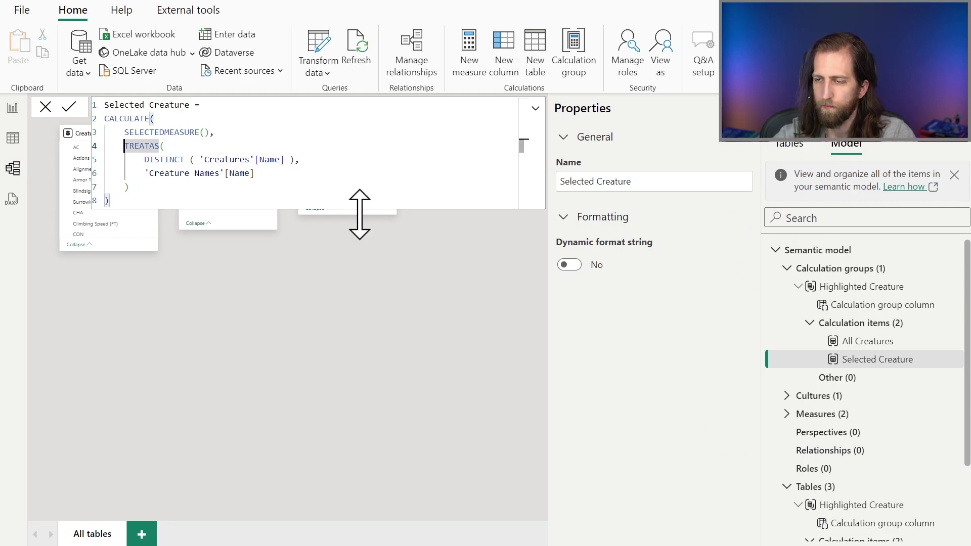
pyautogui.write('KEEPFILTERS(')
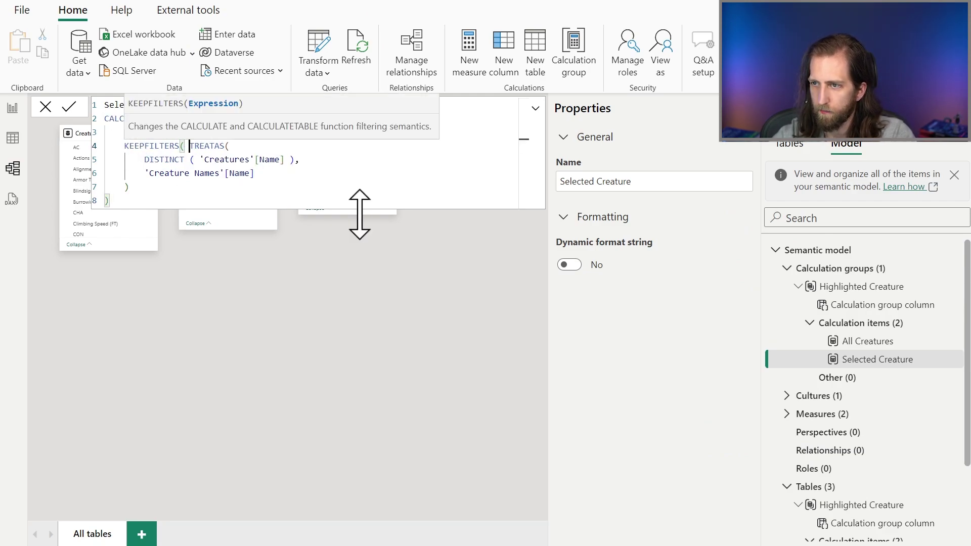
pyautogui.press('Return')
pyautogui.press('Down')
pyautogui.press('Down')
pyautogui.press('Down')
pyautogui.press('End')
pyautogui.press('Return')
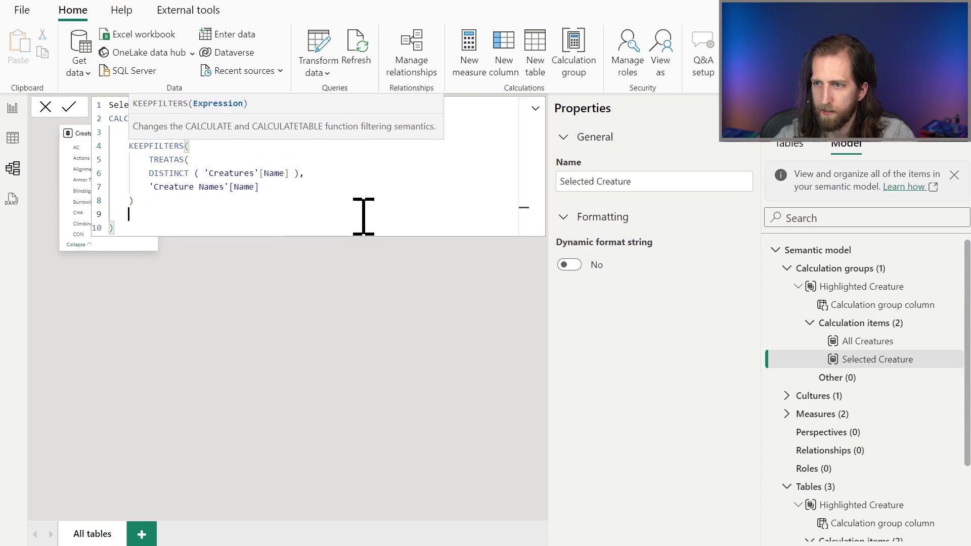
pyautogui.write(')')
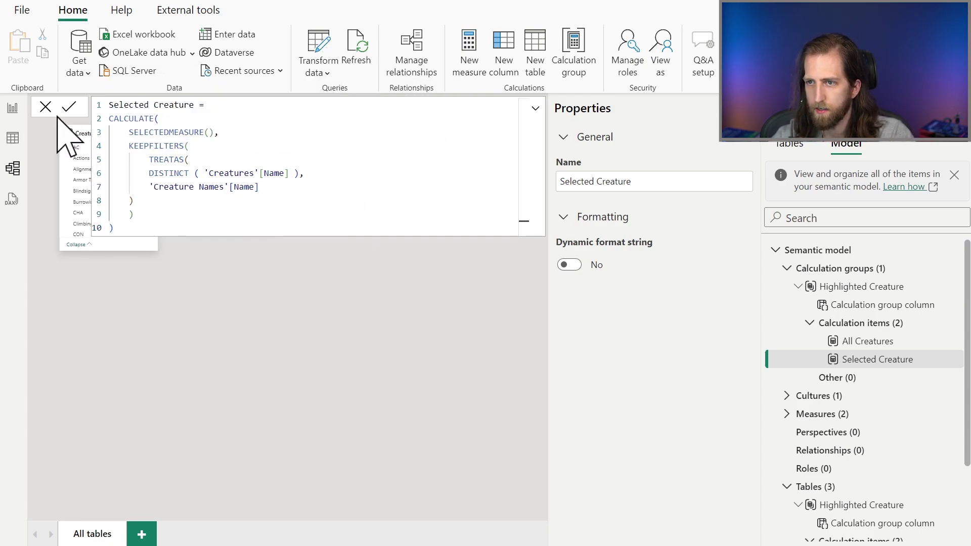
# Test multiple selection in the report's Name slicer with Acolyte and the Adult Black, Blue, Brass, Bronze, Copper and Gold Dragons
pyautogui.click(13, 109)
pyautogui.click(122, 371)
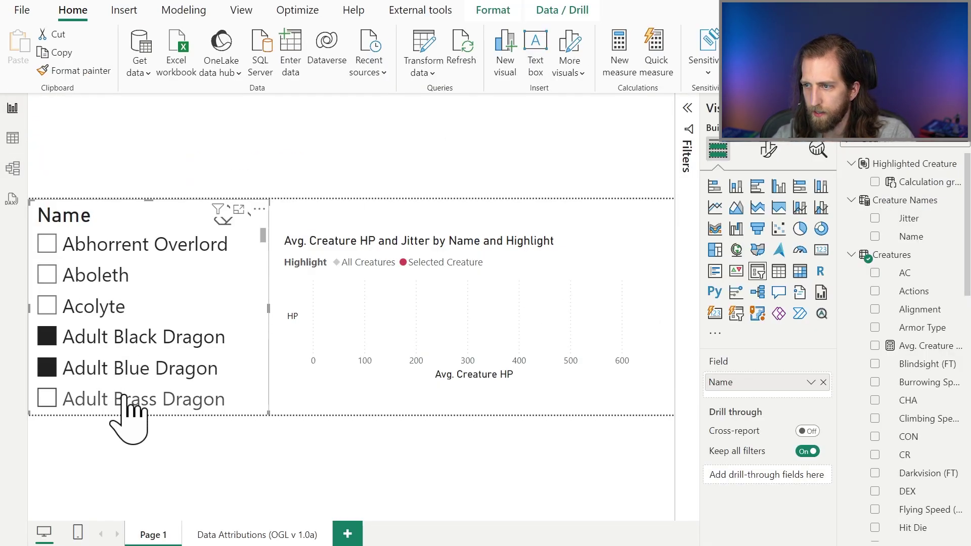
pyautogui.click(125, 399)
pyautogui.click(108, 306)
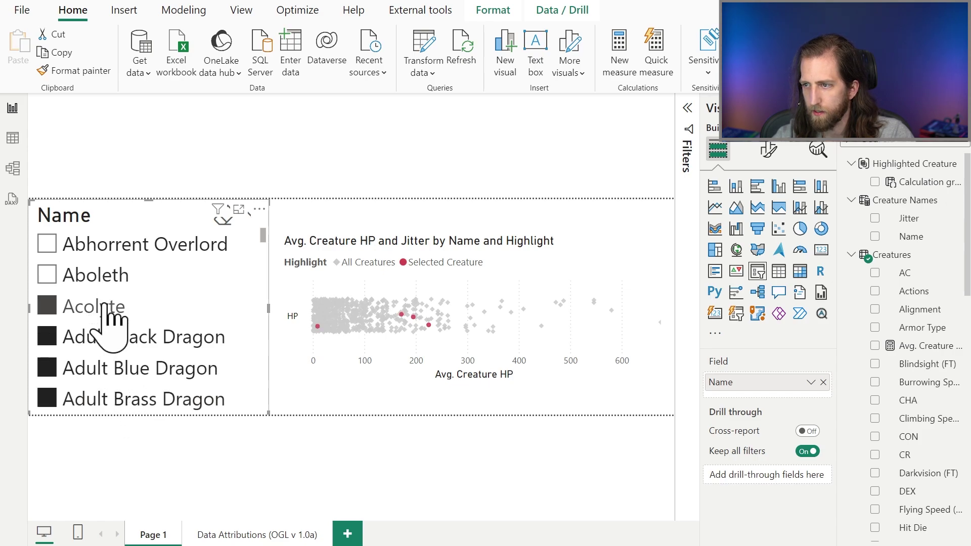
pyautogui.scroll(-3, 107, 306)
pyautogui.click(106, 287)
pyautogui.click(114, 317)
pyautogui.click(118, 349)
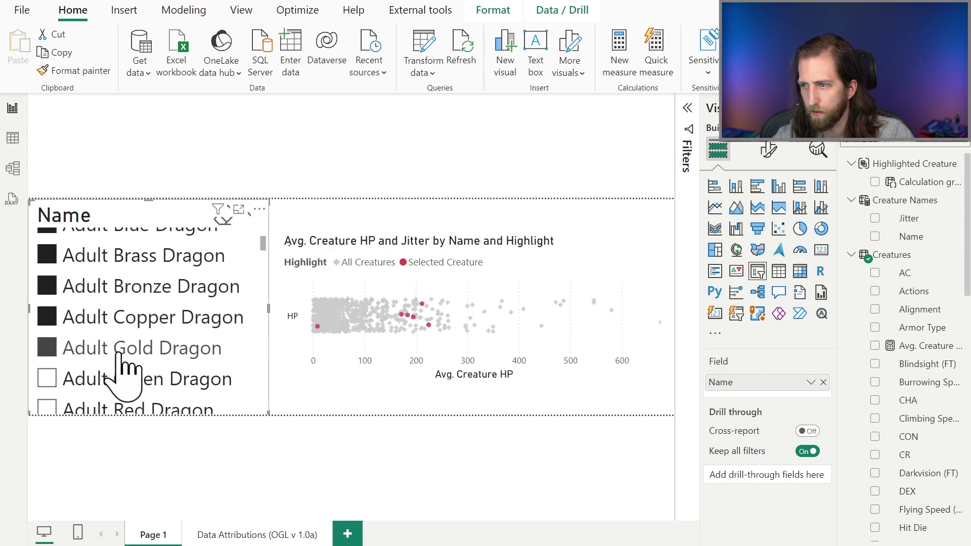
pyautogui.scroll(3, 130, 349)
pyautogui.click(119, 338)
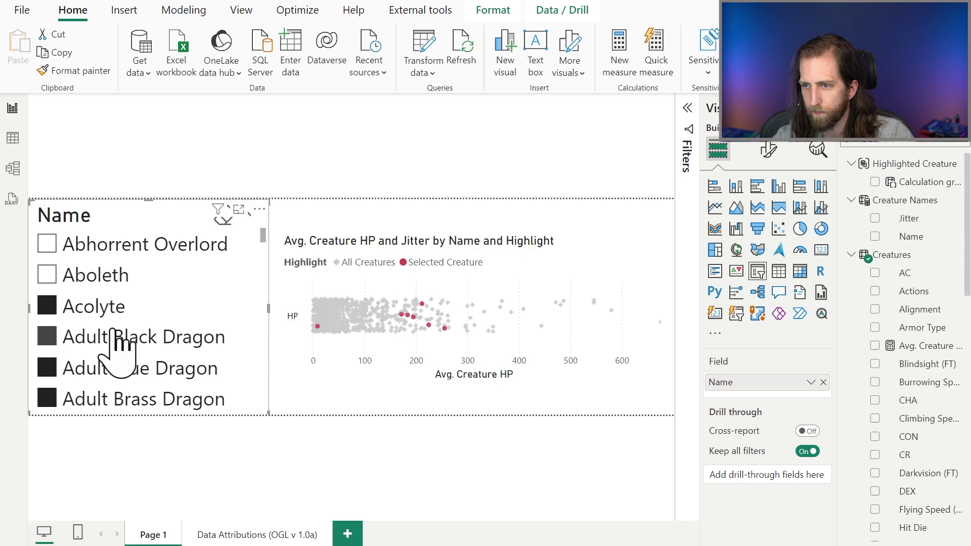
pyautogui.click(115, 333)
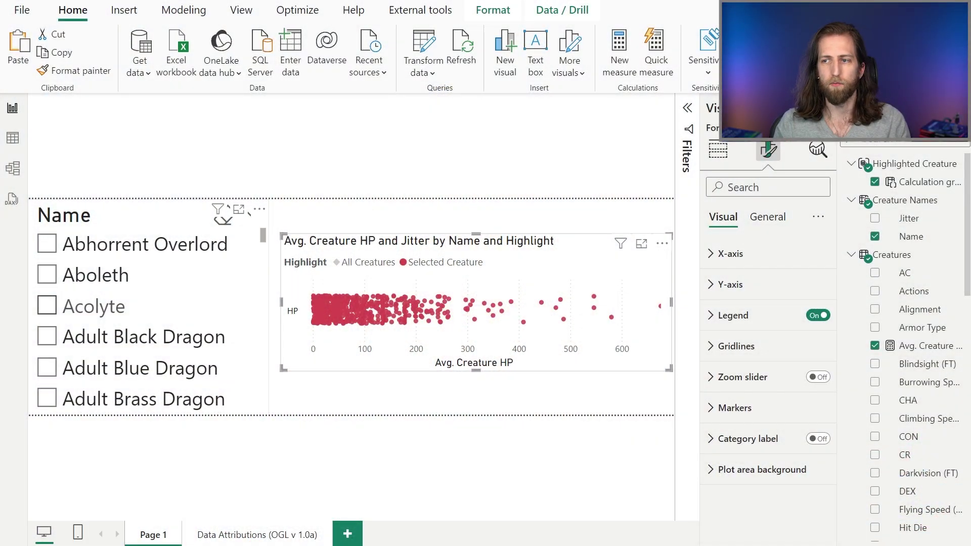
# Try Acolyte in the Name slicer and leave only Adult Black Dragon selected
pyautogui.click(94, 337)
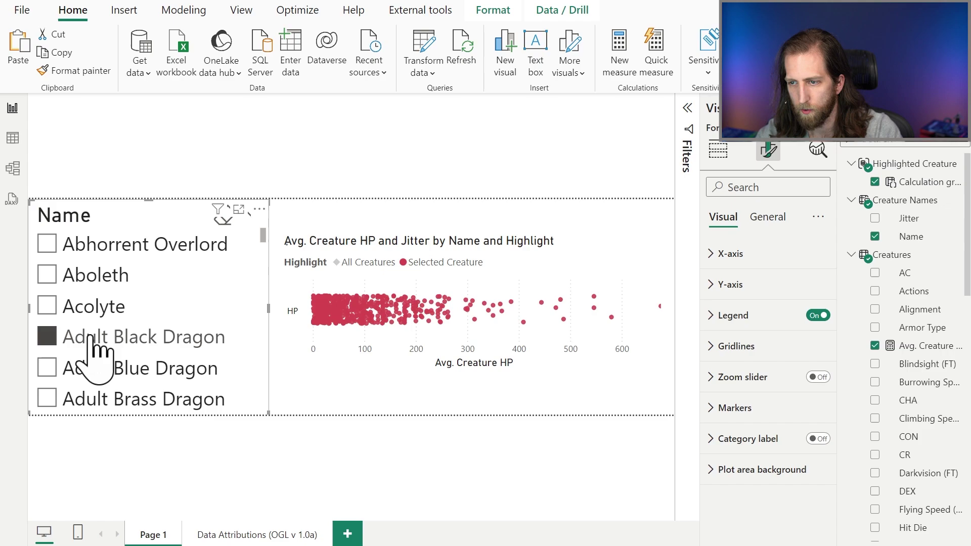
pyautogui.click(109, 306)
pyautogui.click(115, 343)
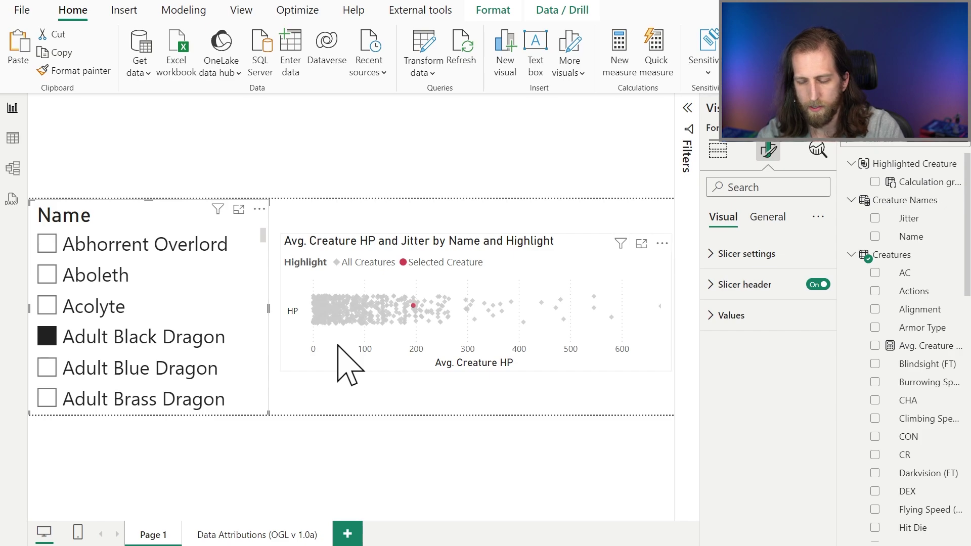
pyautogui.moveTo(307, 289); pyautogui.dragTo(433, 335)
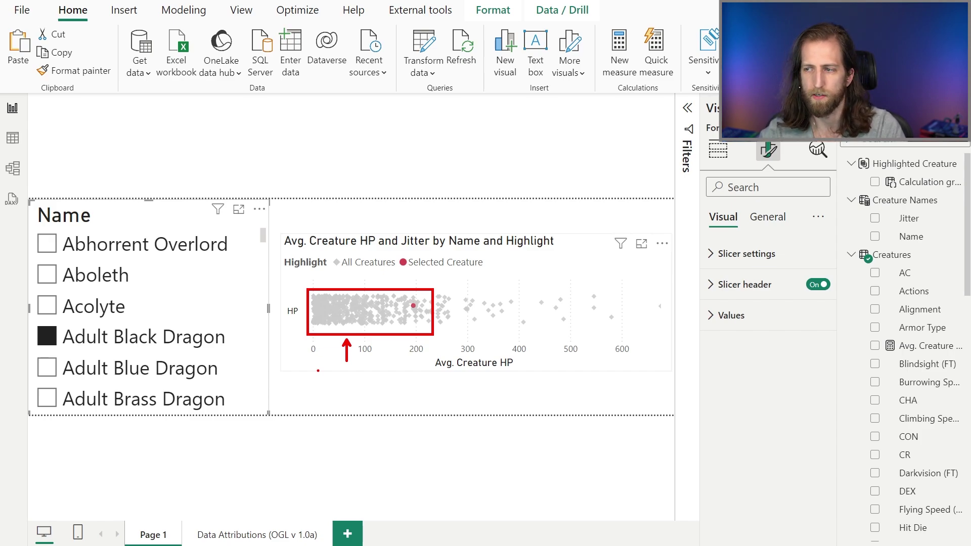
pyautogui.press('Escape')
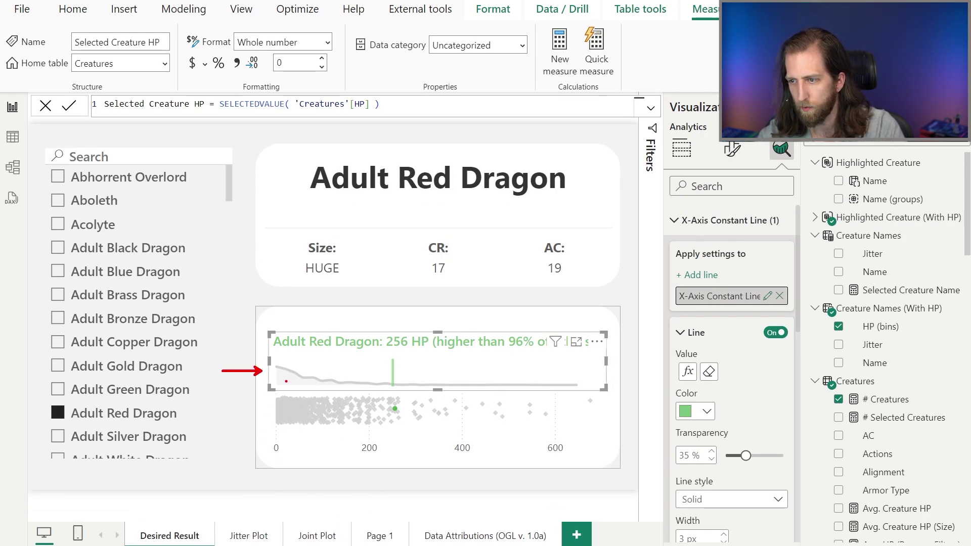
pyautogui.moveTo(274, 363); pyautogui.dragTo(327, 390)
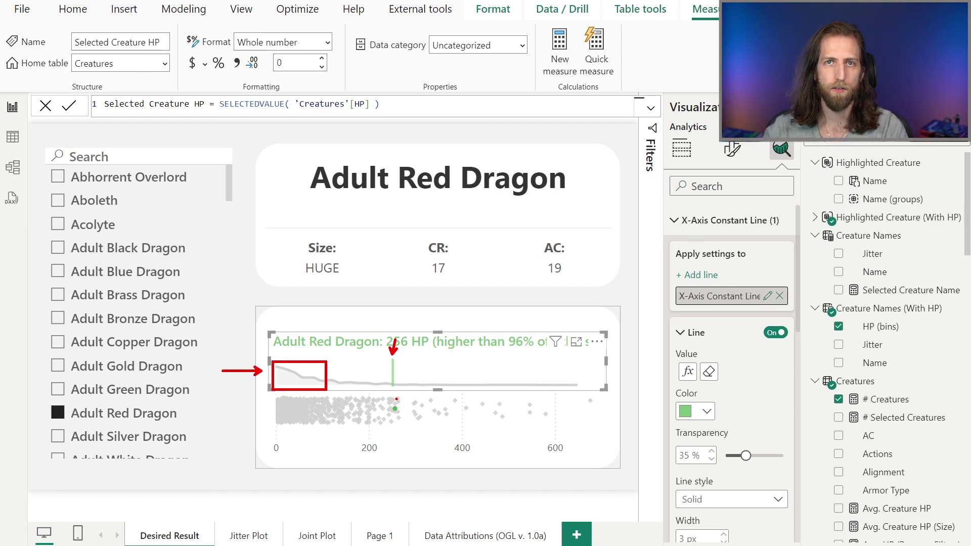
pyautogui.press('Escape')
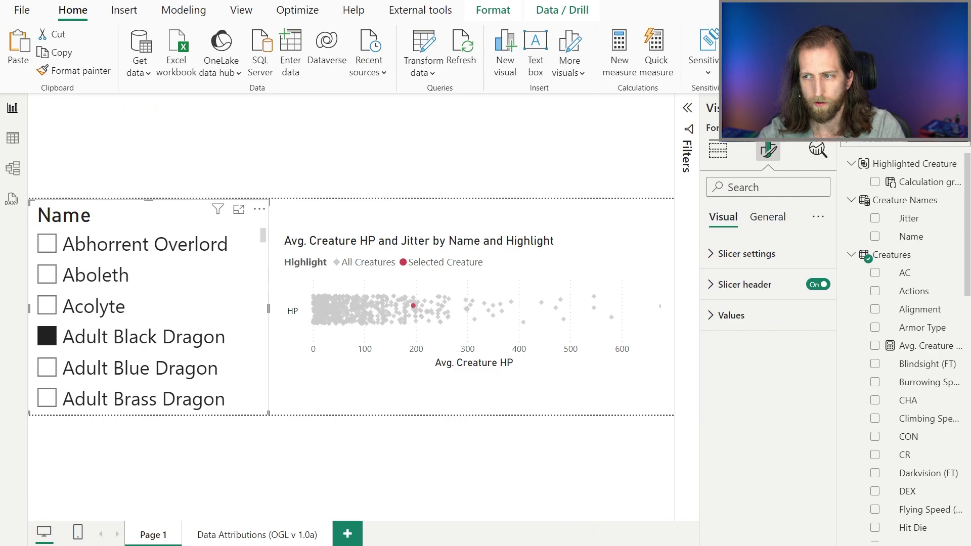
# Turn off the jitter plot's title and legend, and reduce its height to free space above it
pyautogui.click(466, 254)
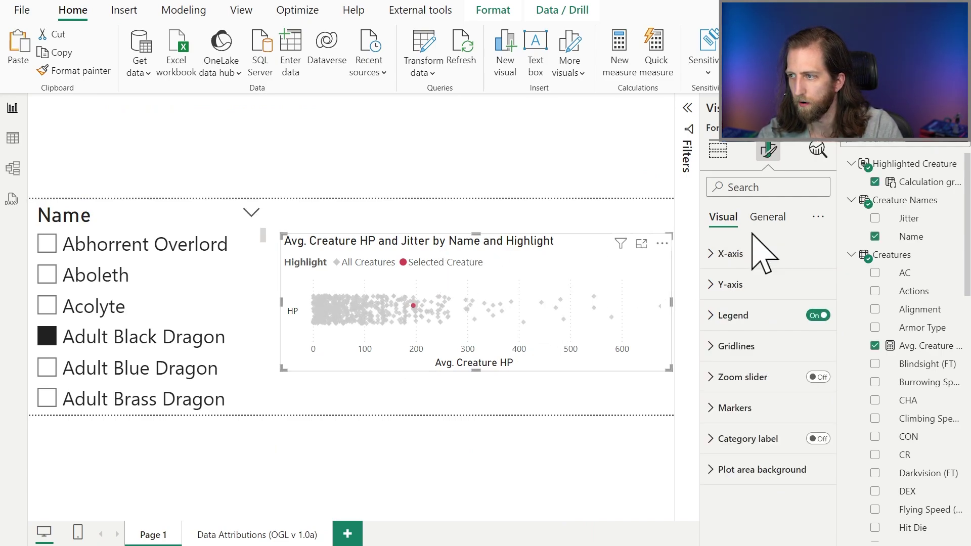
pyautogui.click(766, 218)
pyautogui.click(818, 285)
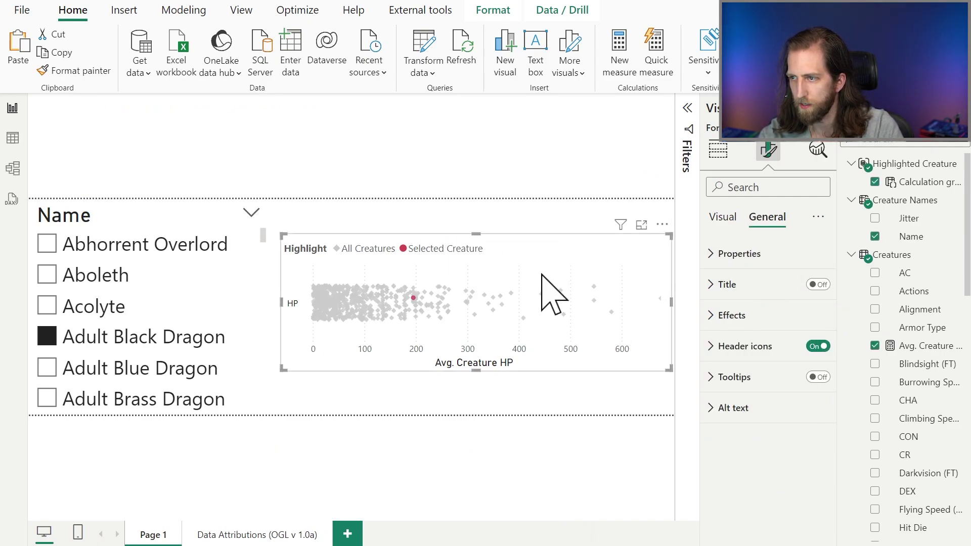
pyautogui.click(725, 217)
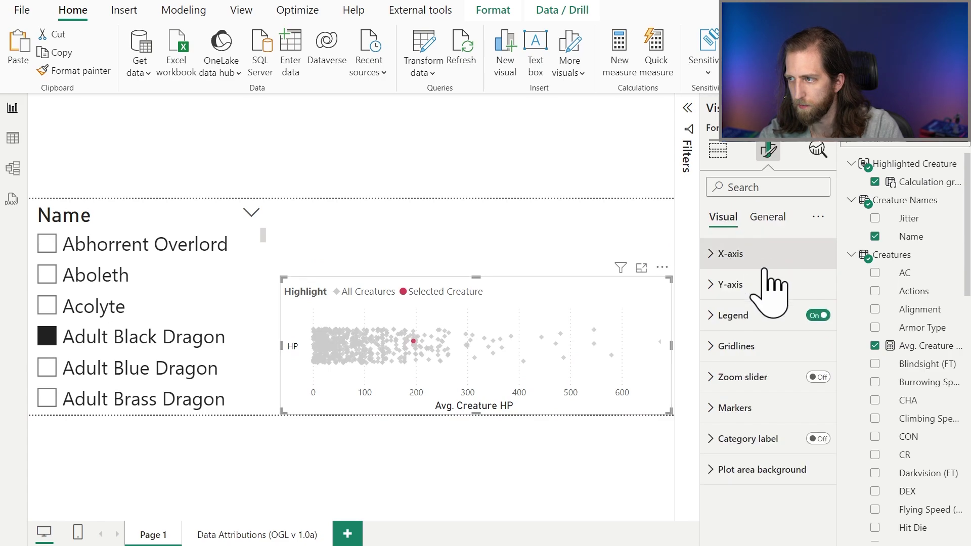
pyautogui.click(818, 315)
pyautogui.moveTo(478, 281); pyautogui.dragTo(476, 305)
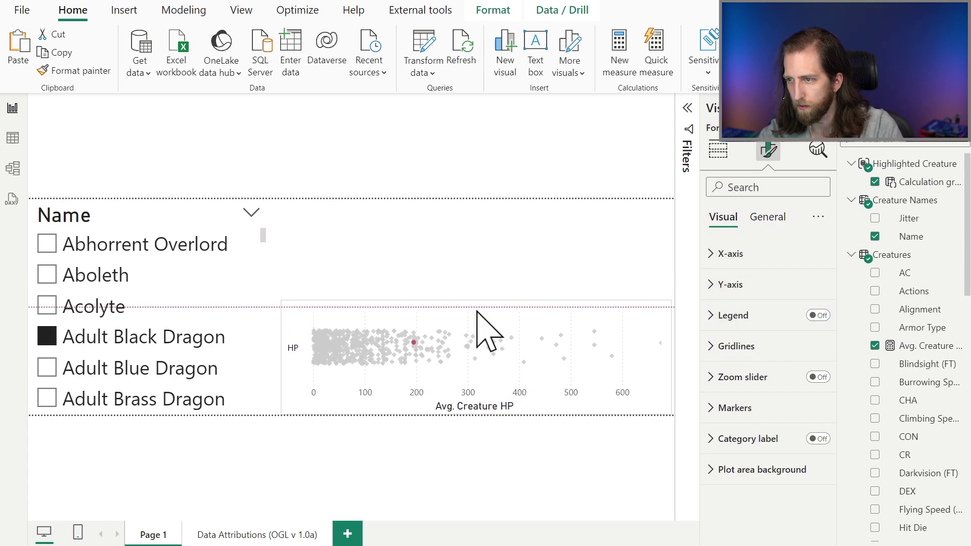
pyautogui.click(480, 282)
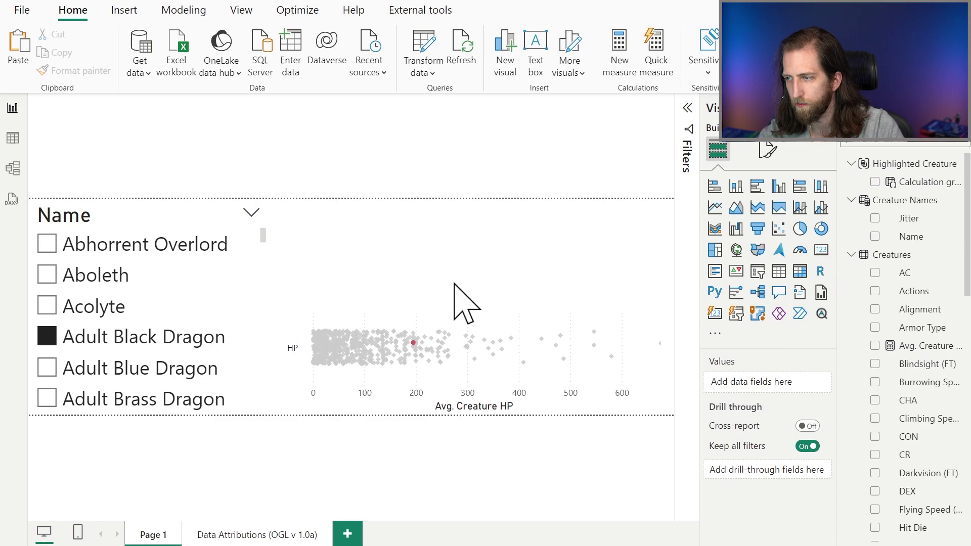
# Add an empty line chart directly above the jitter plot and resize it to the same width
pyautogui.click(724, 210)
pyautogui.moveTo(273, 300); pyautogui.dragTo(455, 286)
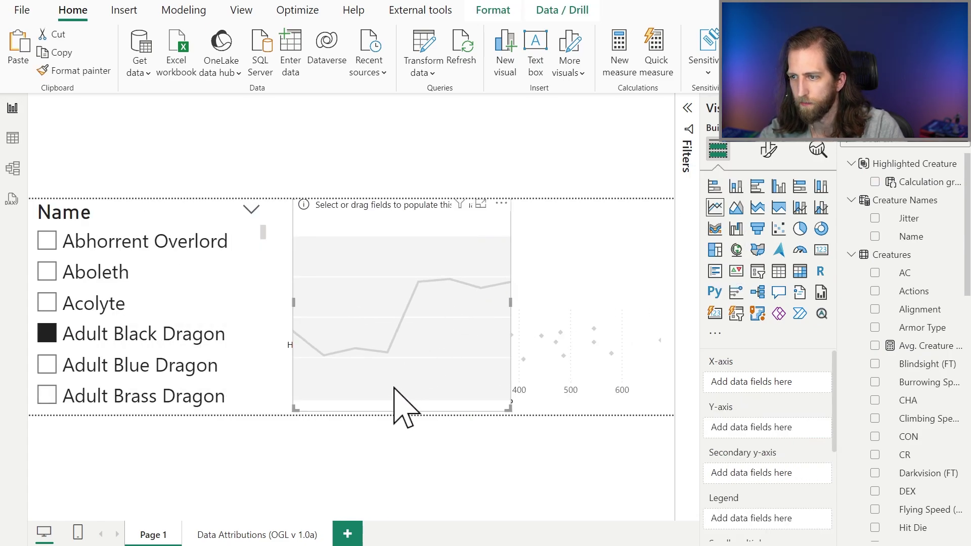
pyautogui.moveTo(401, 411); pyautogui.dragTo(401, 299)
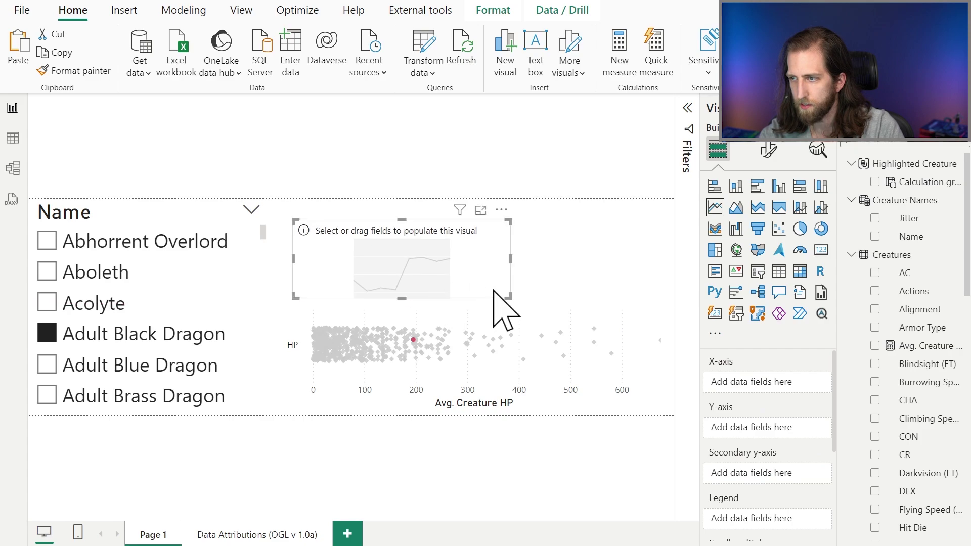
pyautogui.moveTo(510, 259); pyautogui.dragTo(672, 265)
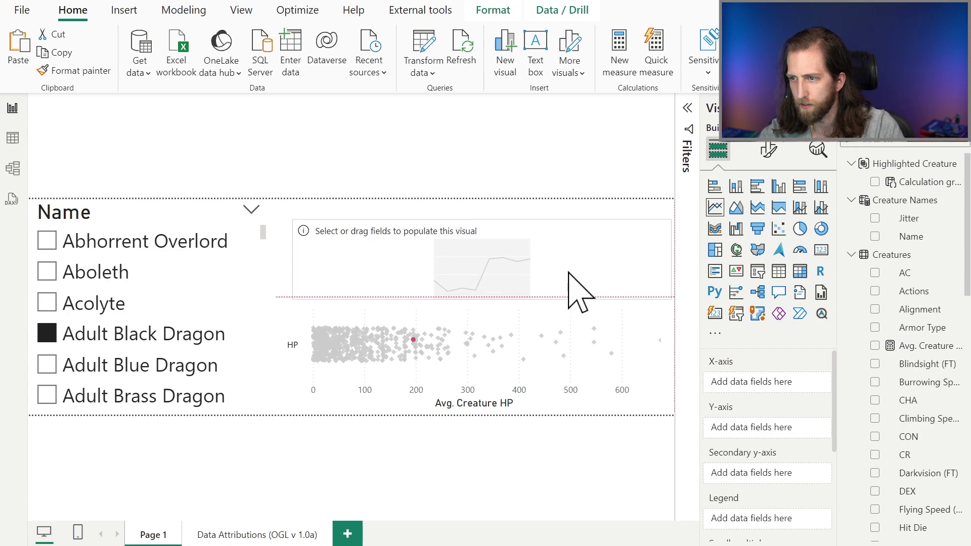
pyautogui.moveTo(291, 260); pyautogui.dragTo(282, 267)
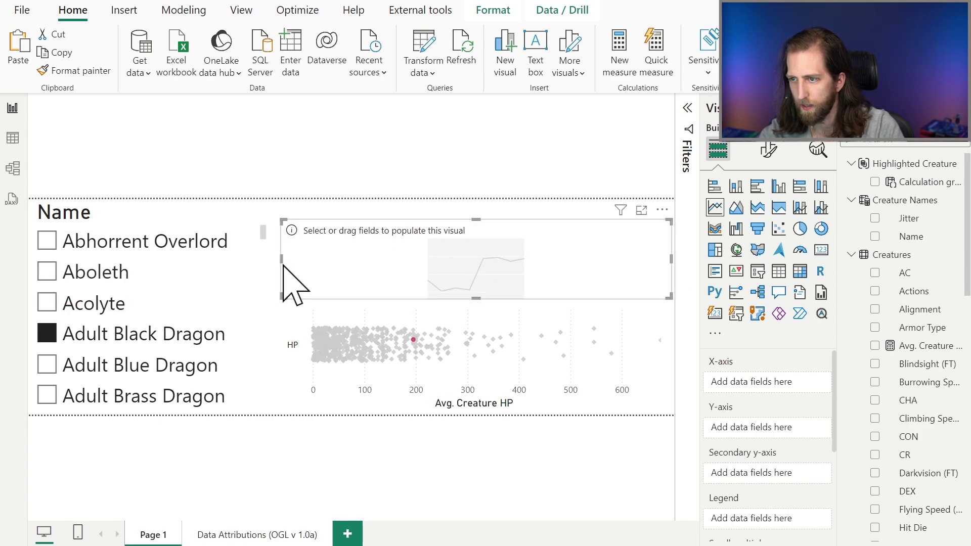
pyautogui.moveTo(479, 223)
pyautogui.mouseDown()
pyautogui.moveTo(490, 238)
pyautogui.moveTo(479, 242)
pyautogui.mouseUp()
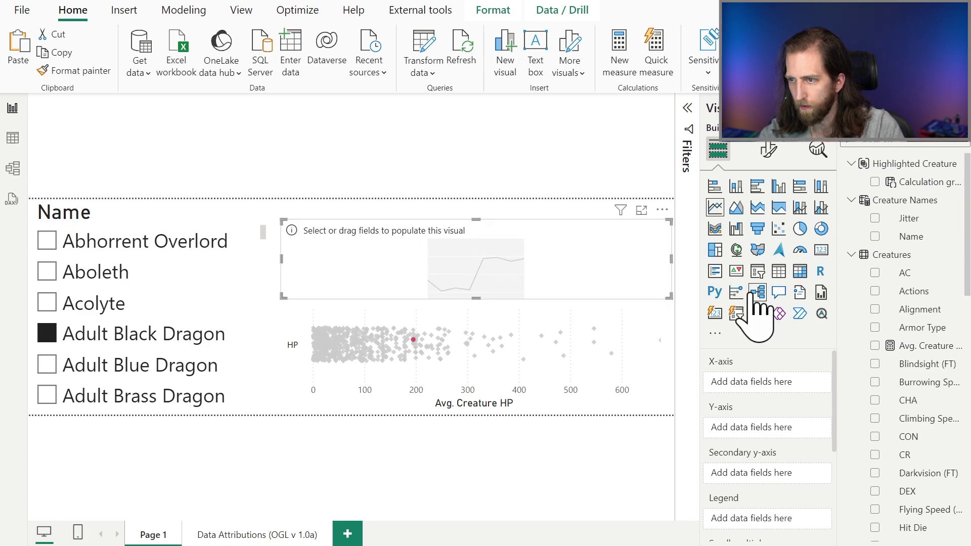
# Create the measure # Creatures = COUNTROWS ( DISTINCT ( 'Creature Names'[Name] ) ) in the Creatures table
pyautogui.click(920, 279)
pyautogui.click(639, 11)
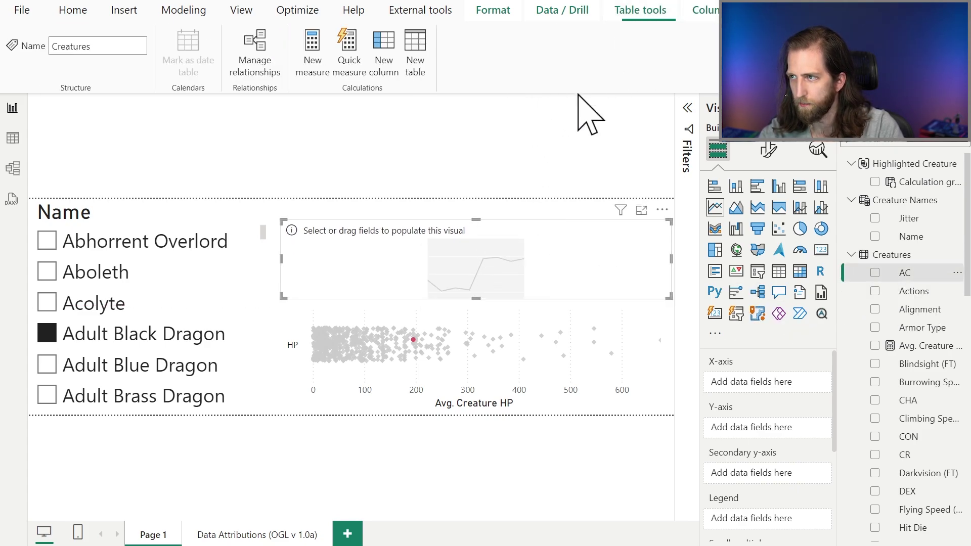
pyautogui.click(319, 66)
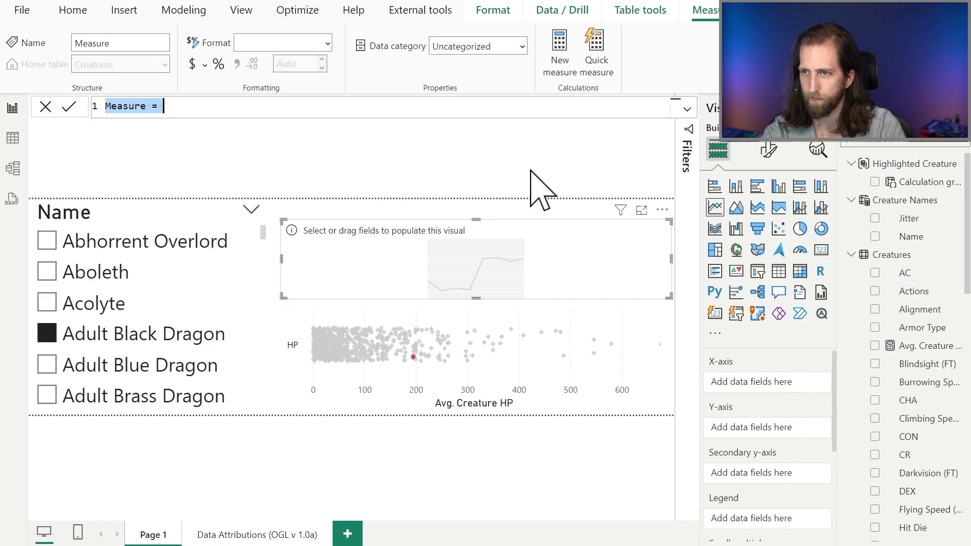
pyautogui.write('# Creat')
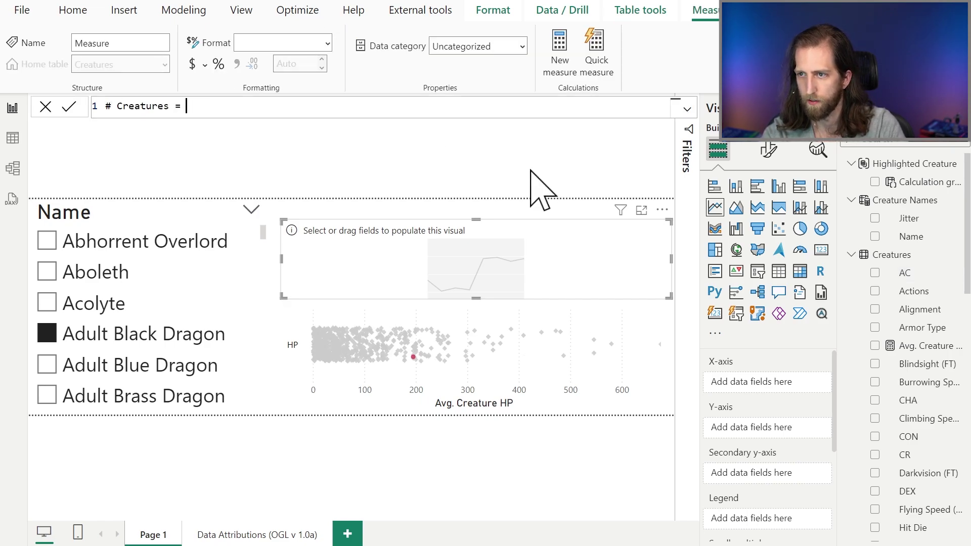
pyautogui.write('ures = COUNTROW')
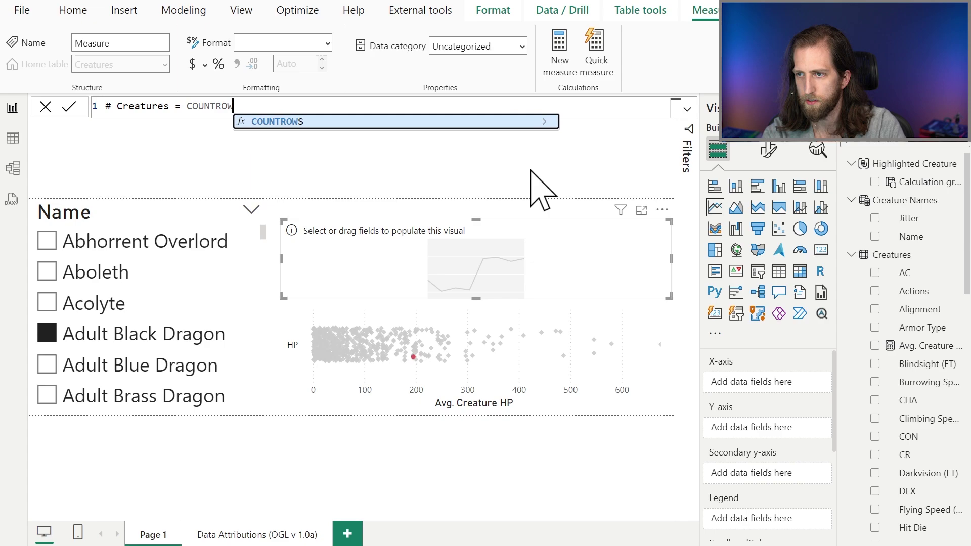
pyautogui.write('S ( DISTINC')
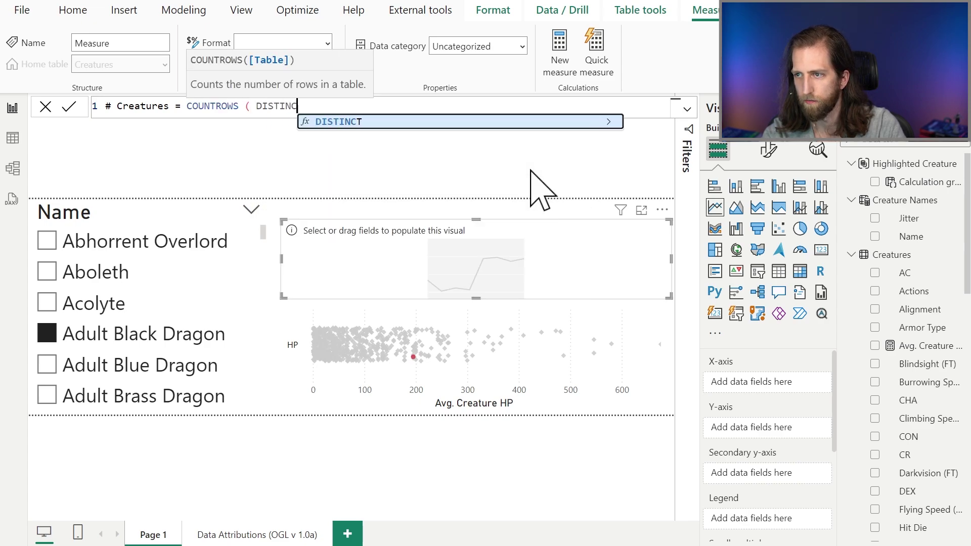
pyautogui.write('T ( Name')
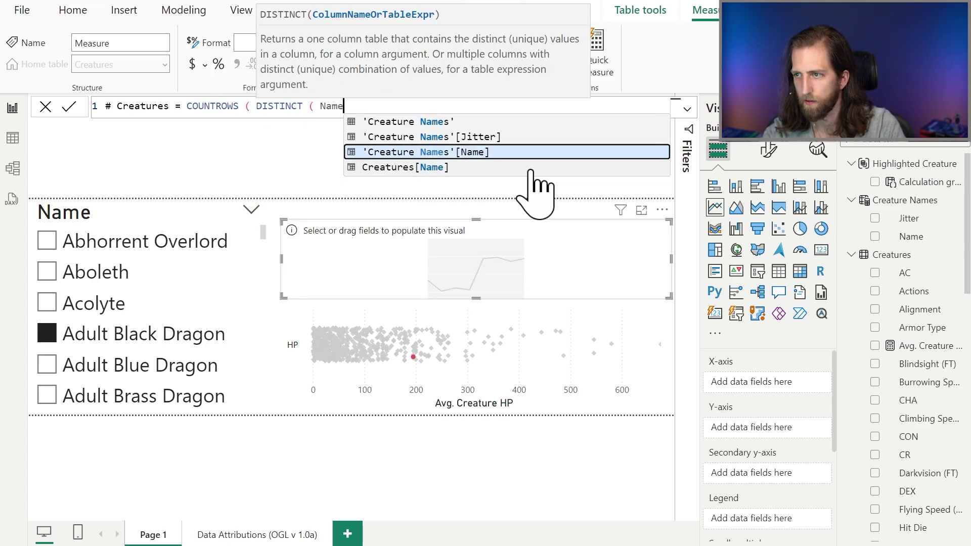
pyautogui.press('Up')
pyautogui.press('Down')
pyautogui.press('Tab')
pyautogui.write(') )')
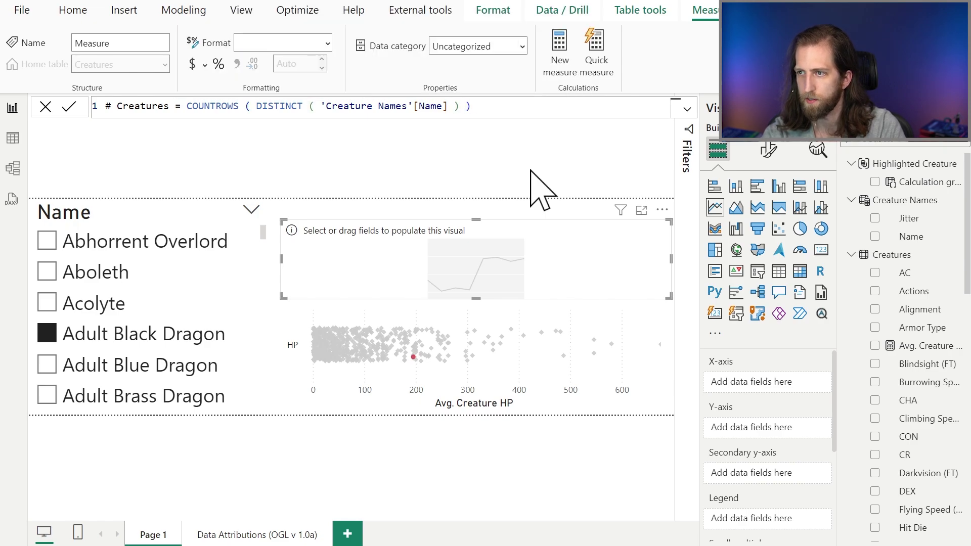
pyautogui.press('Return')
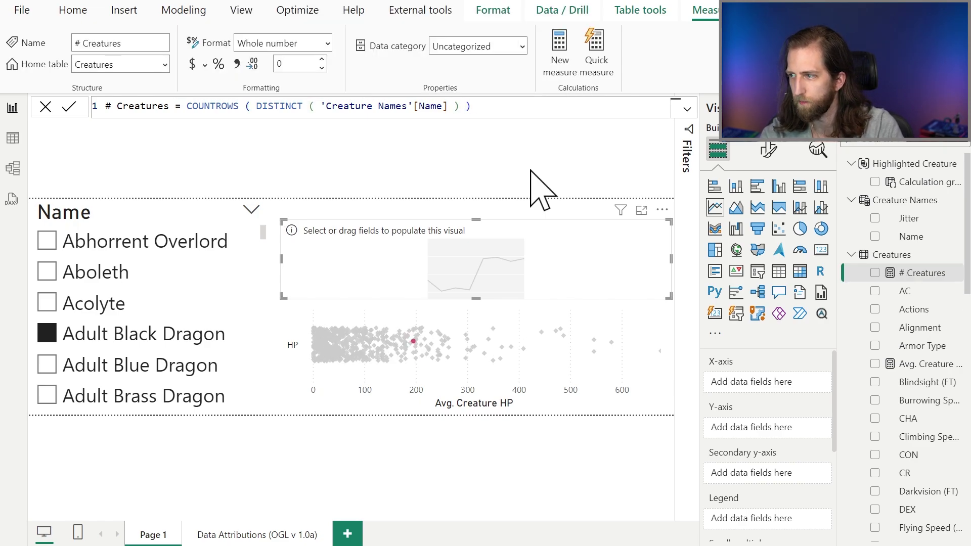
# Add the # Creatures measure to the empty line chart's Y-axis
pyautogui.click(874, 273)
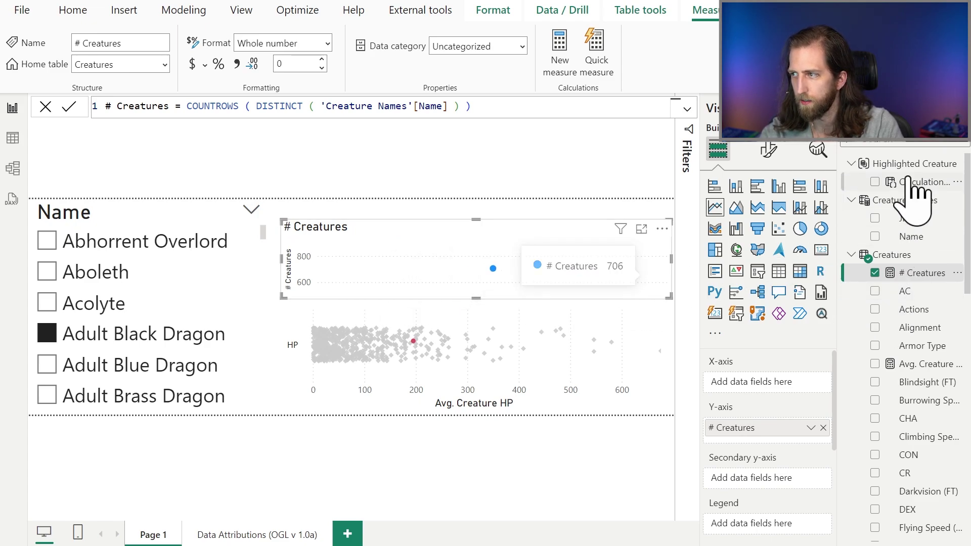
pyautogui.click(860, 165)
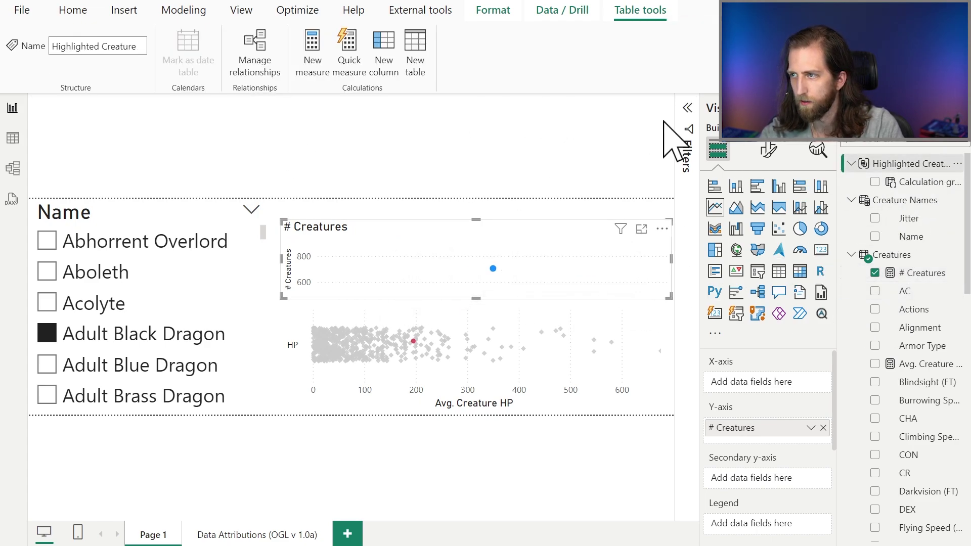
# In the Creature Names table formula, replace DISTINCT ( Creatures[Name] ) with a SUMMARIZE over 'Creatures'
pyautogui.click(892, 199)
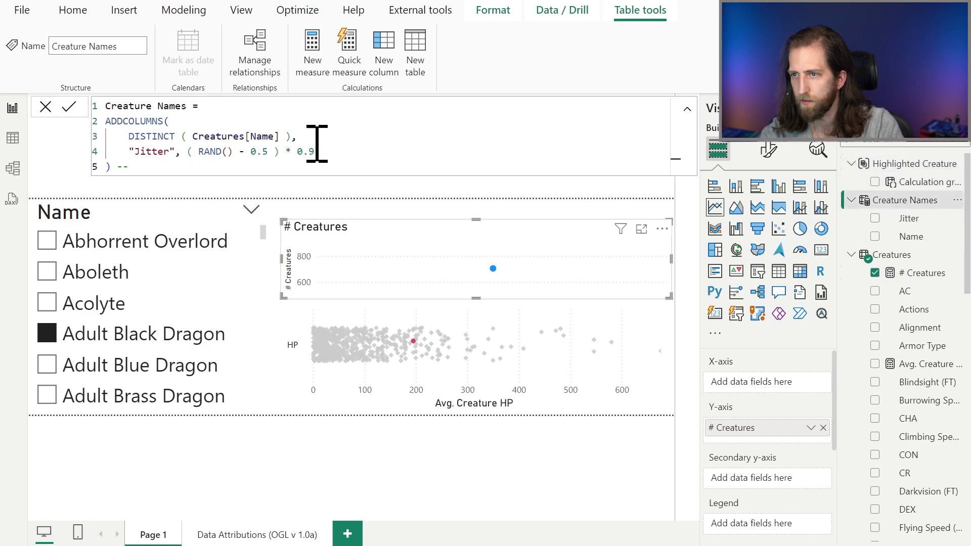
pyautogui.moveTo(129, 137); pyautogui.dragTo(296, 136)
pyautogui.write('SUMMARIZE')
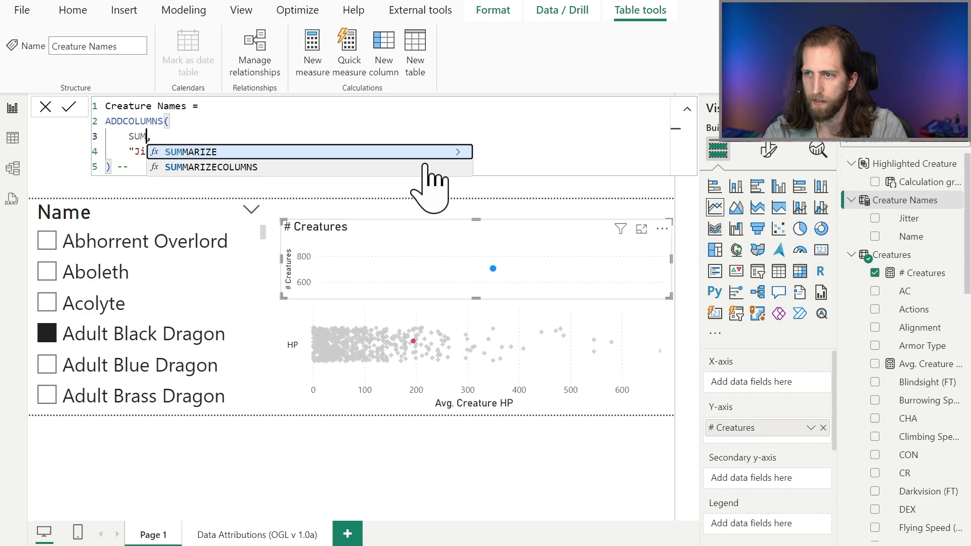
pyautogui.write("( 'Creatures")
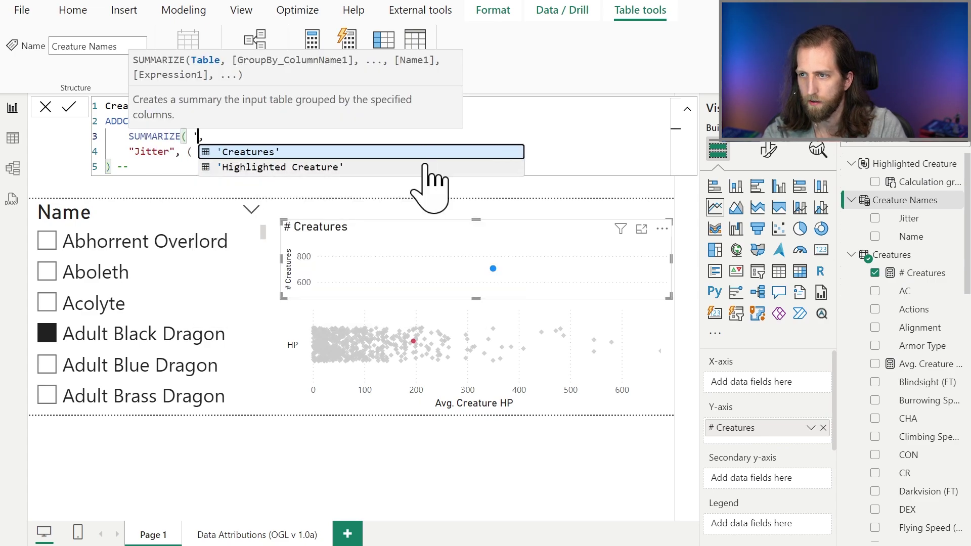
pyautogui.write("'")
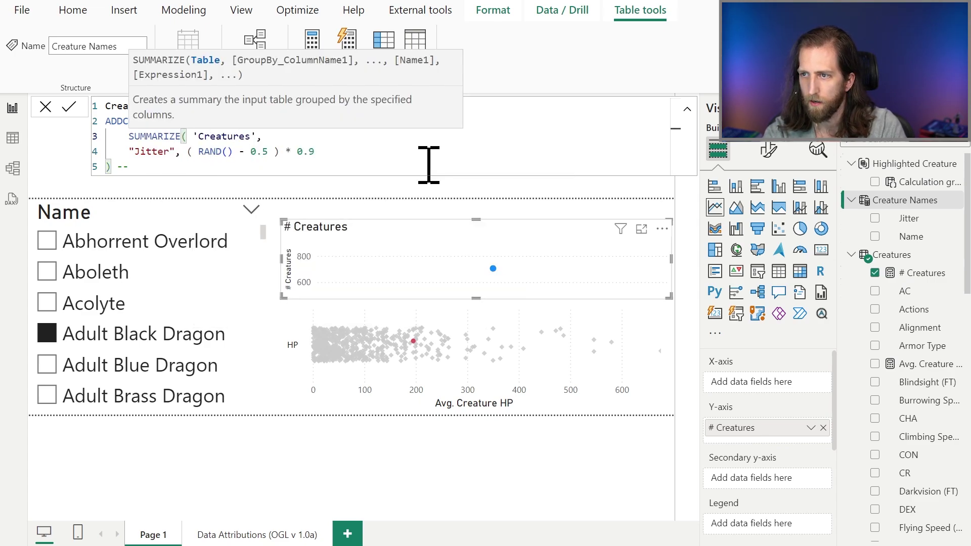
# Group the SUMMARIZE by Creatures[Name] and Creatures[HP], close its parenthesis, and commit the Creature Names formula
pyautogui.press('Return')
pyautogui.write("'")
pyautogui.press('Down')
pyautogui.press('Down')
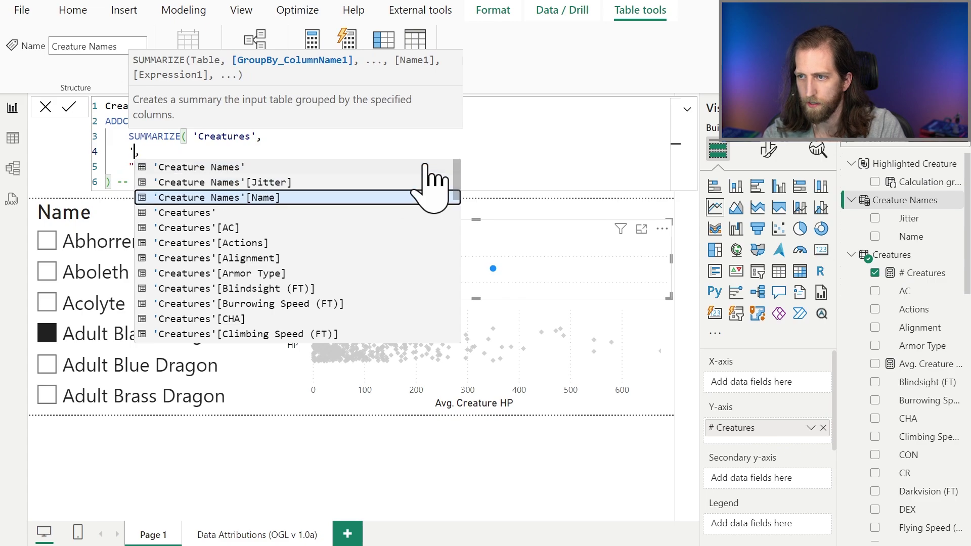
pyautogui.press('Escape')
pyautogui.press('BackSpace')
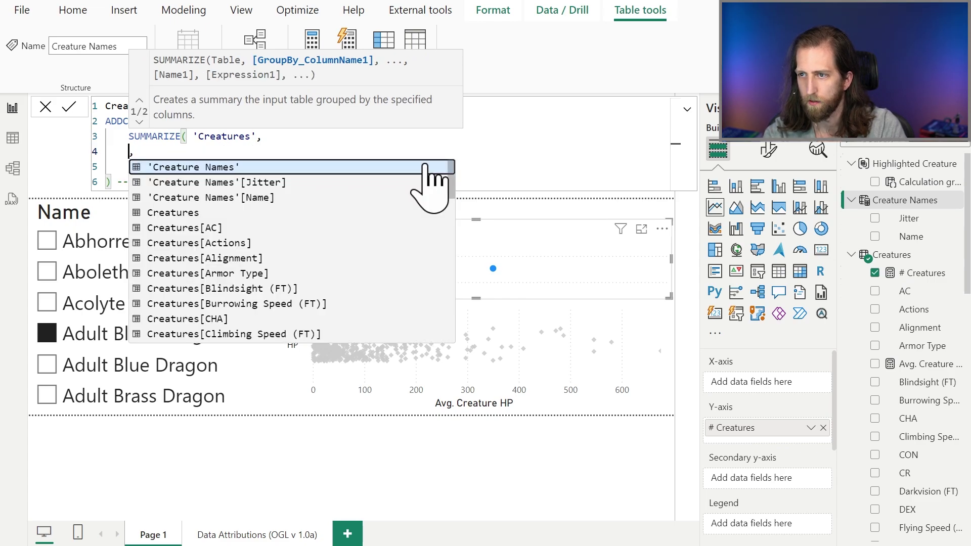
pyautogui.write('Name')
pyautogui.press('Down')
pyautogui.press('Tab')
pyautogui.write(',')
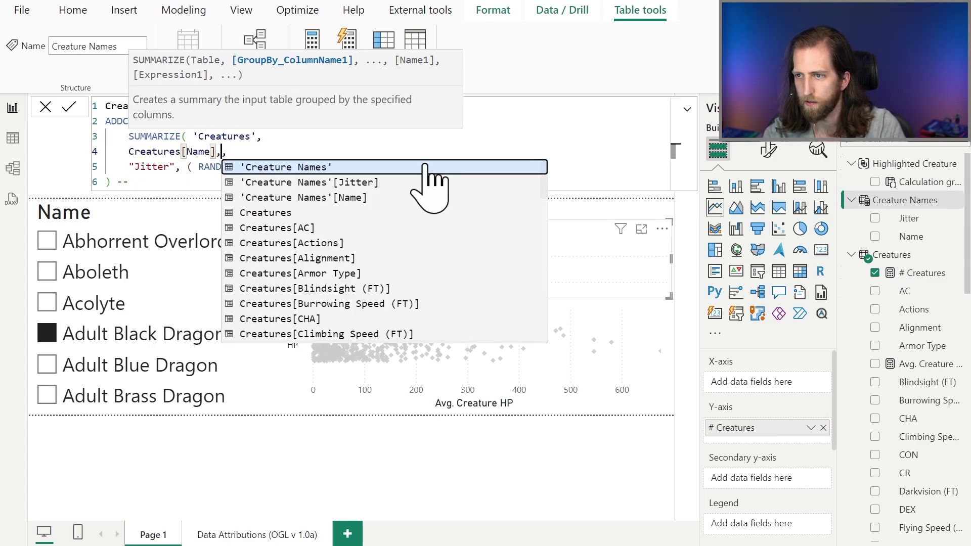
pyautogui.press('Return')
pyautogui.write('HP,')
pyautogui.press('Tab')
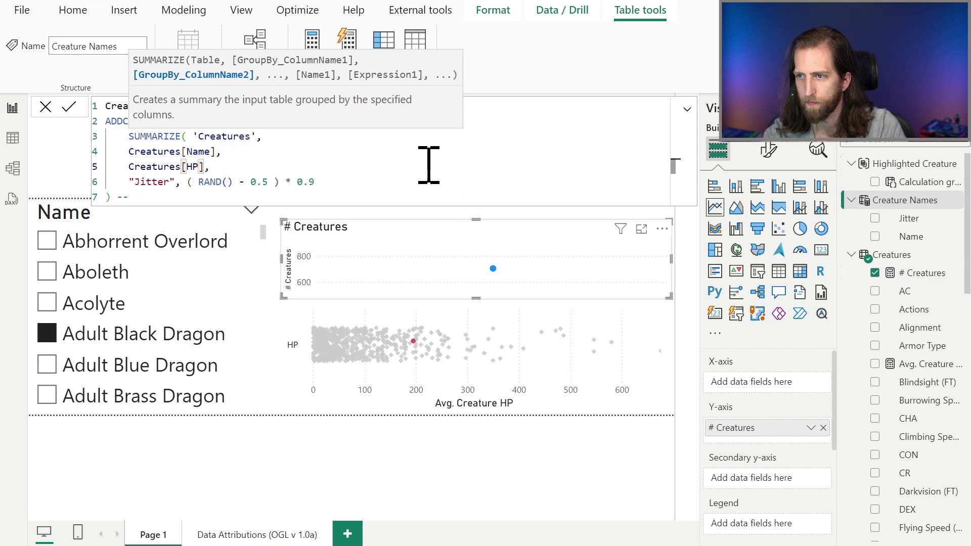
pyautogui.write(')')
pyautogui.press('Return')
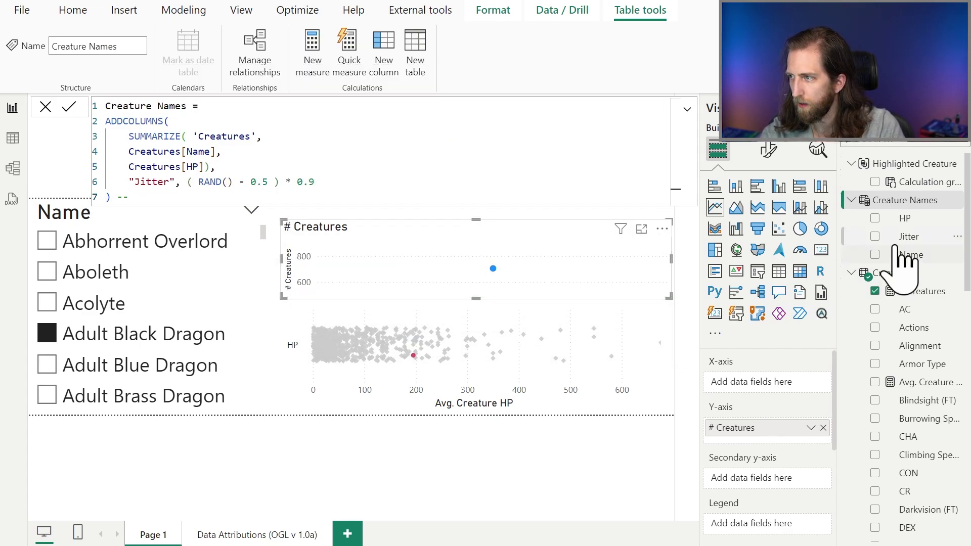
# Put the HP column from Creature Names on the line chart's X-axis
pyautogui.moveTo(904, 218); pyautogui.dragTo(775, 383)
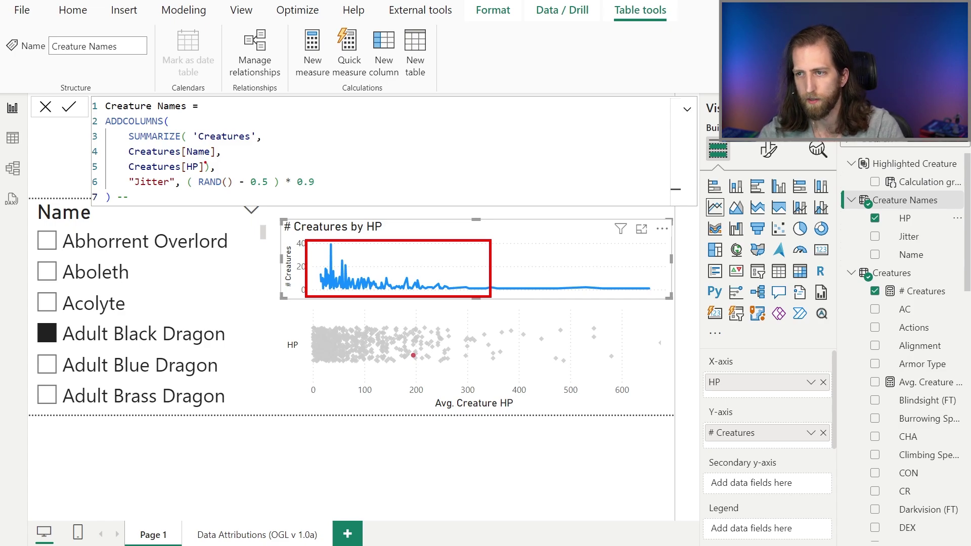
# Change the SUMMARIZE in the Creature Names formula back to DISTINCT( Creatures[Name] )
pyautogui.moveTo(203, 166); pyautogui.dragTo(193, 151)
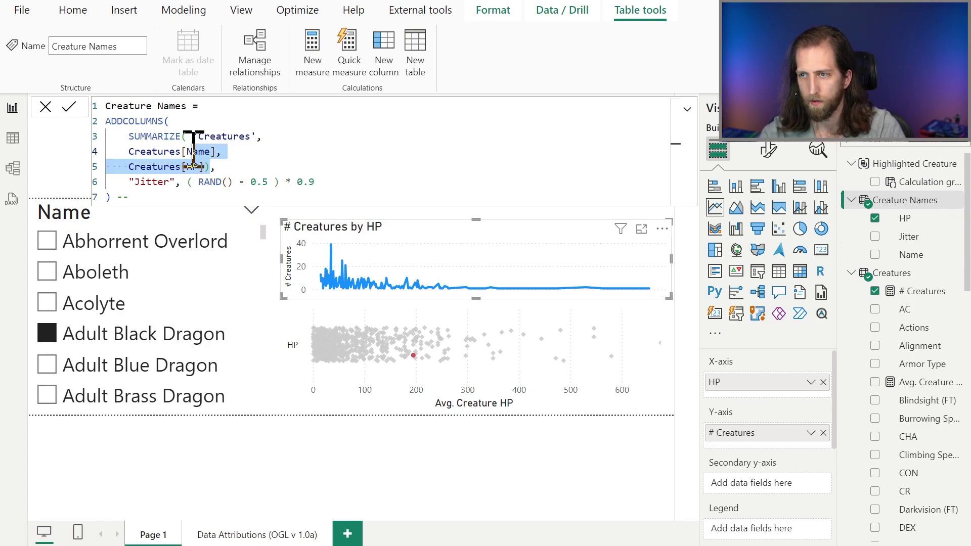
pyautogui.moveTo(129, 136); pyautogui.dragTo(263, 135)
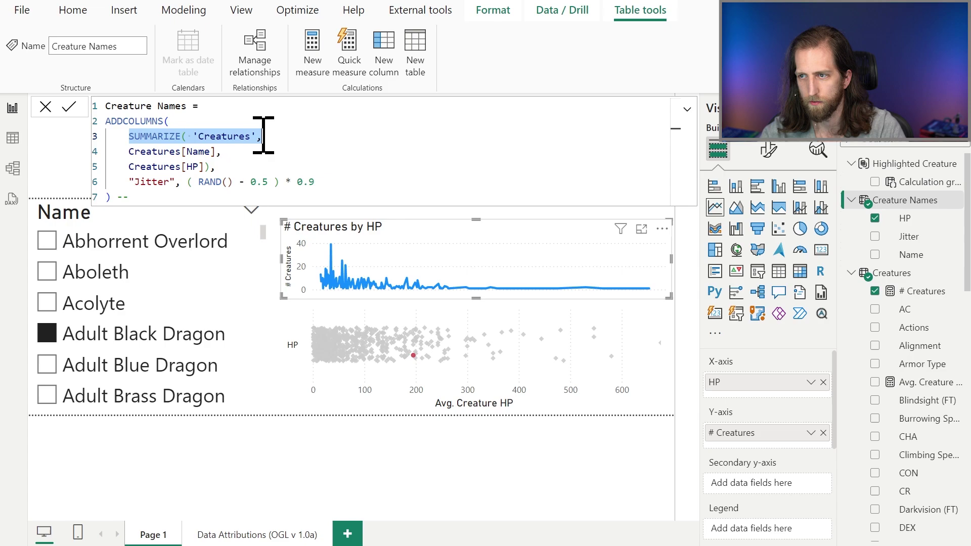
pyautogui.write('DISTINCT(')
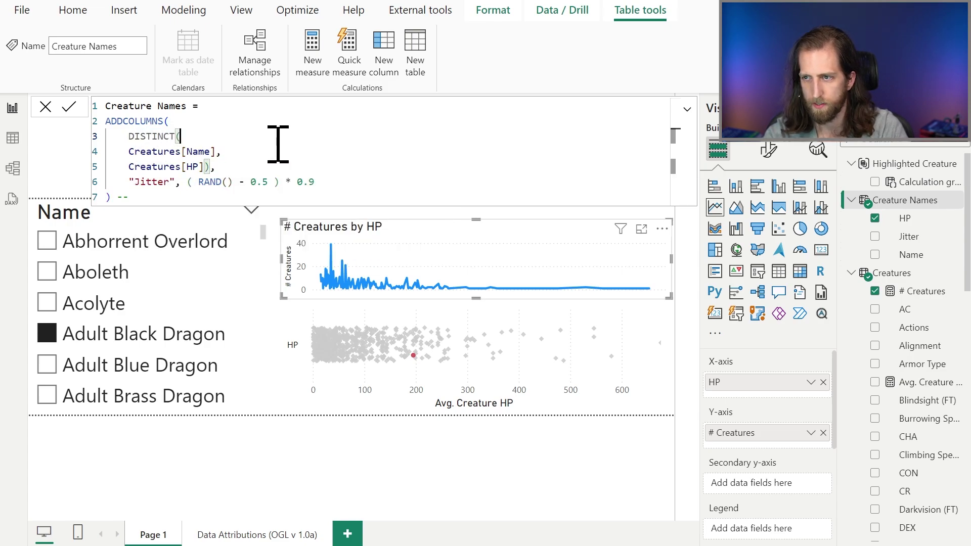
pyautogui.press('Delete')
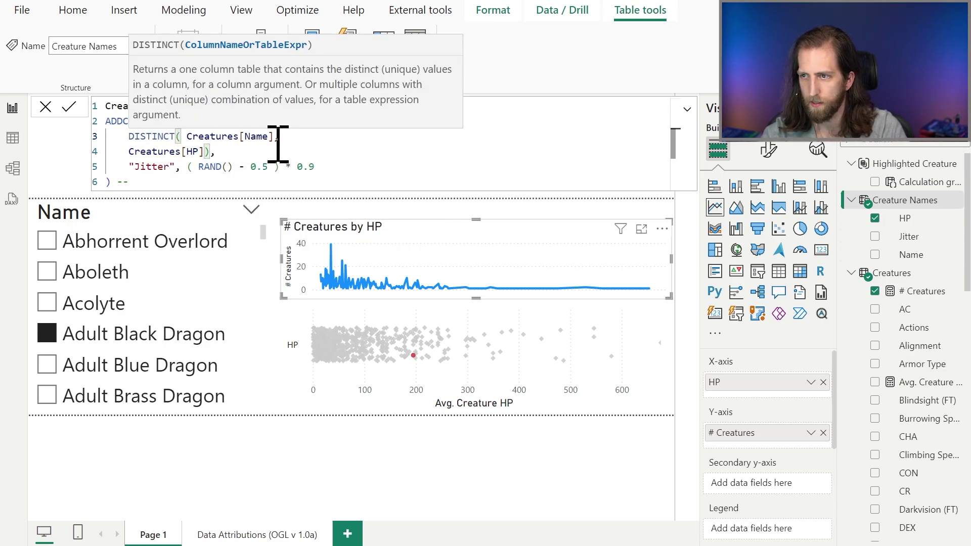
pyautogui.click(278, 143)
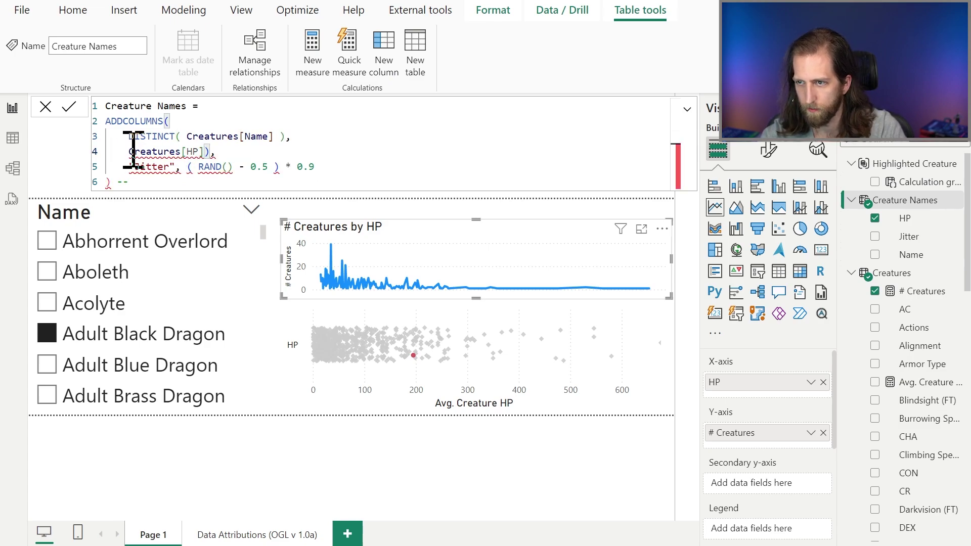
# Replace the leftover Creatures[HP] line with a new column "HP (Bins)" whose expression starts with CALCULATE ( FLOOR (
pyautogui.moveTo(130, 151); pyautogui.dragTo(210, 155)
pyautogui.write('"')
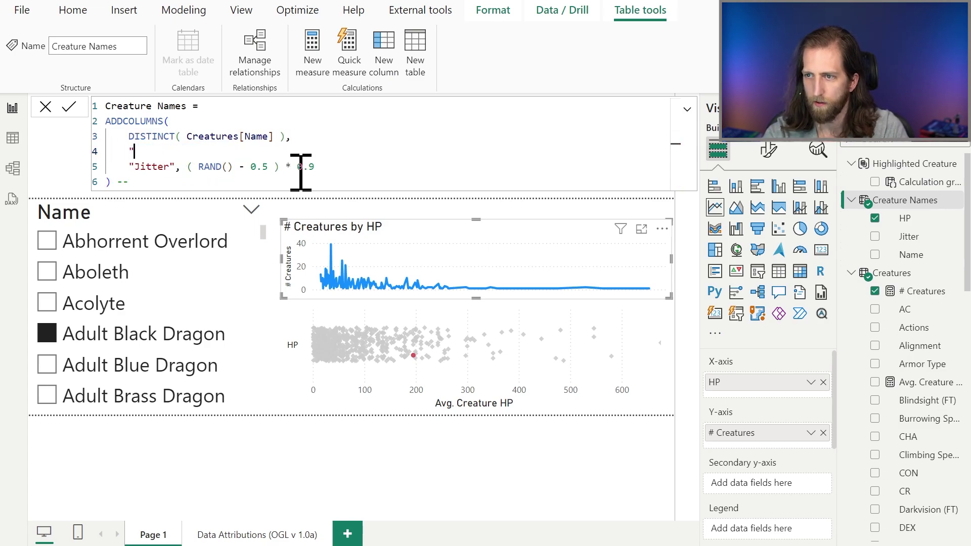
pyautogui.write('HP (Bins)",')
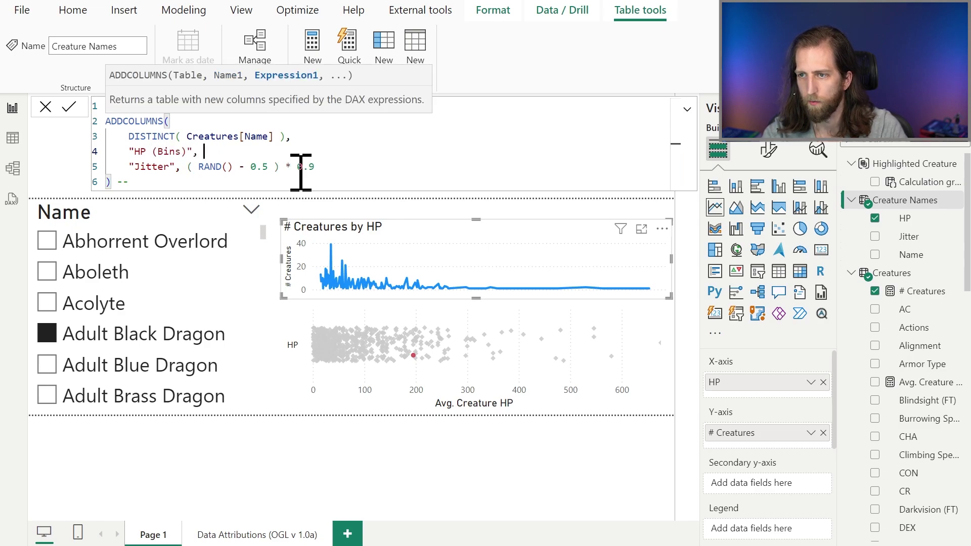
pyautogui.write(' CALCULATE (')
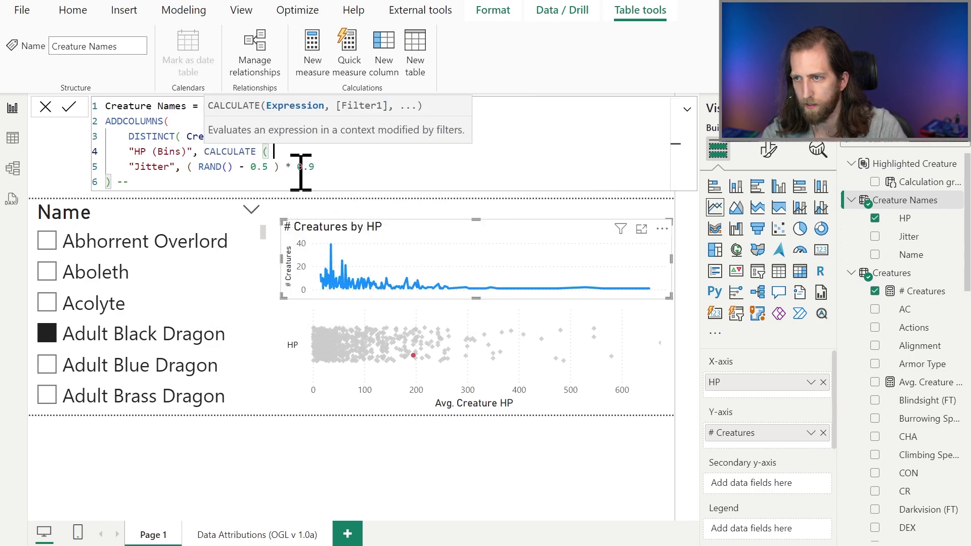
pyautogui.write(" FLOOR ( '")
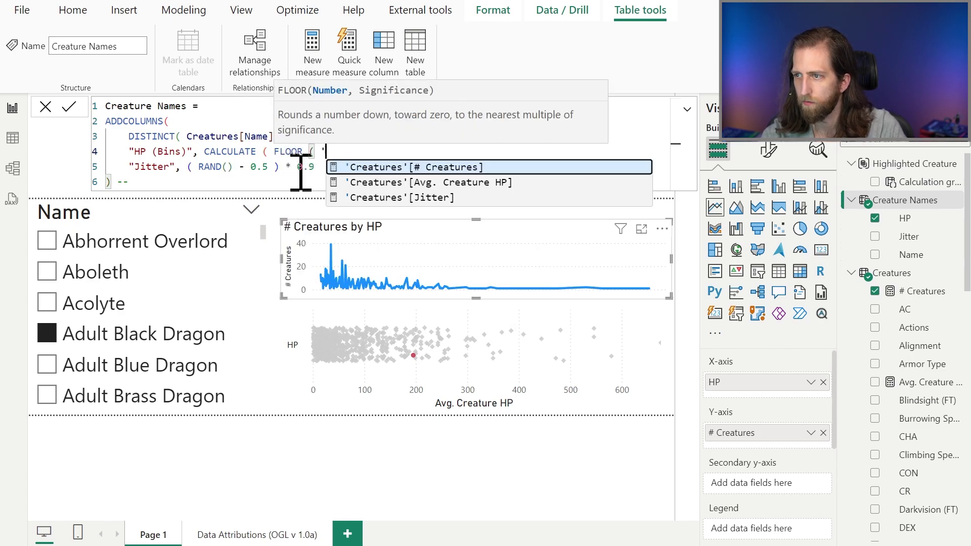
pyautogui.press('BackSpace')
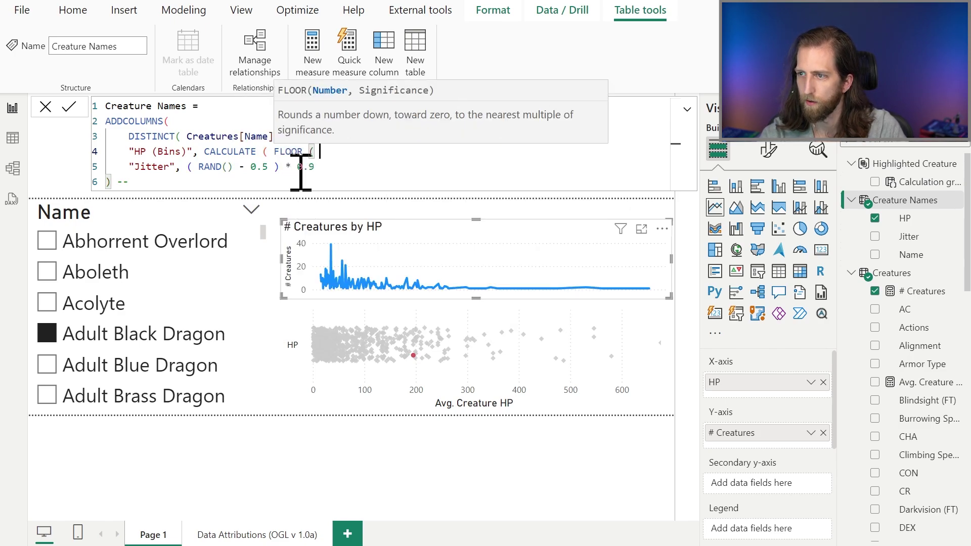
pyautogui.write('C')
pyautogui.press('BackSpace')
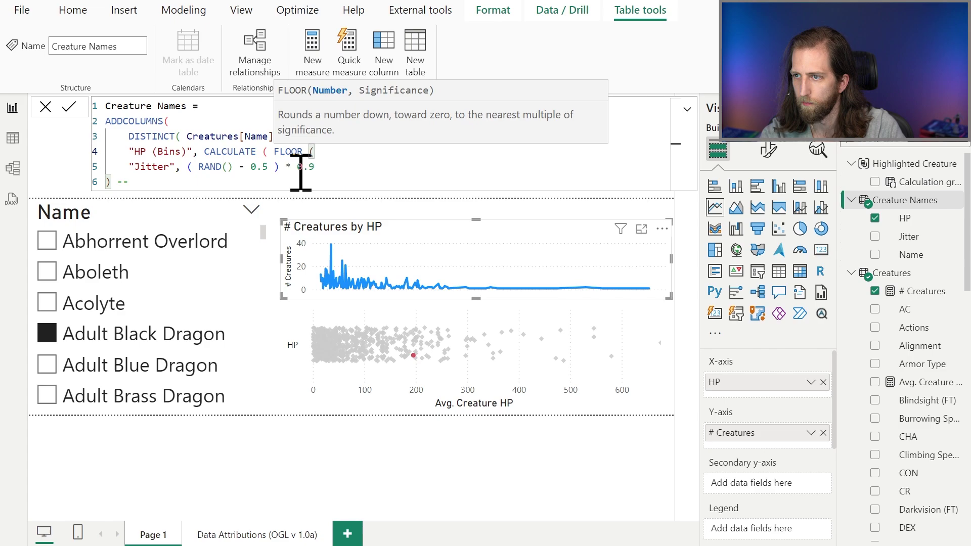
# Complete the "HP (Bins)" expression with MAX ( 'Creatures'[HP] ), 20 ) ), and commit the Creature Names formula
pyautogui.write("MAX ( '")
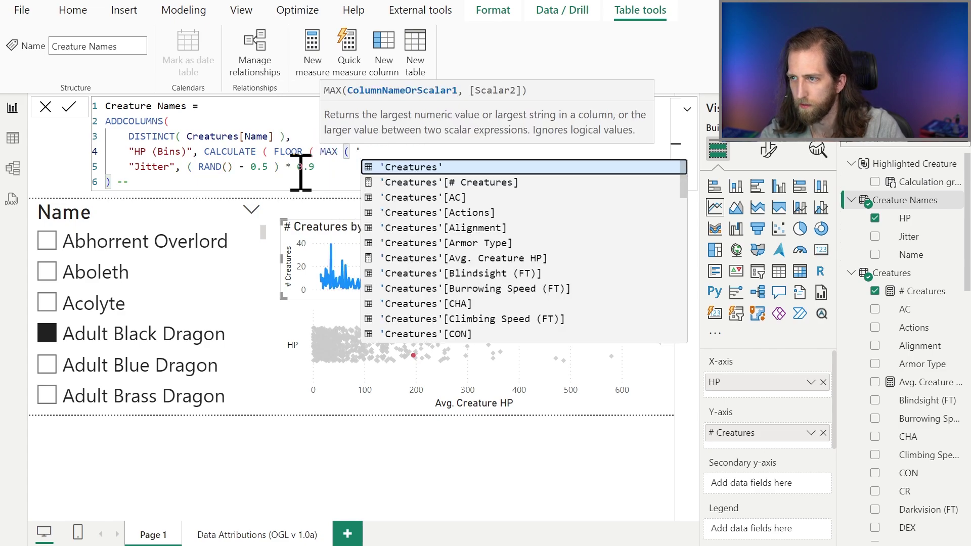
pyautogui.write("Creatures'")
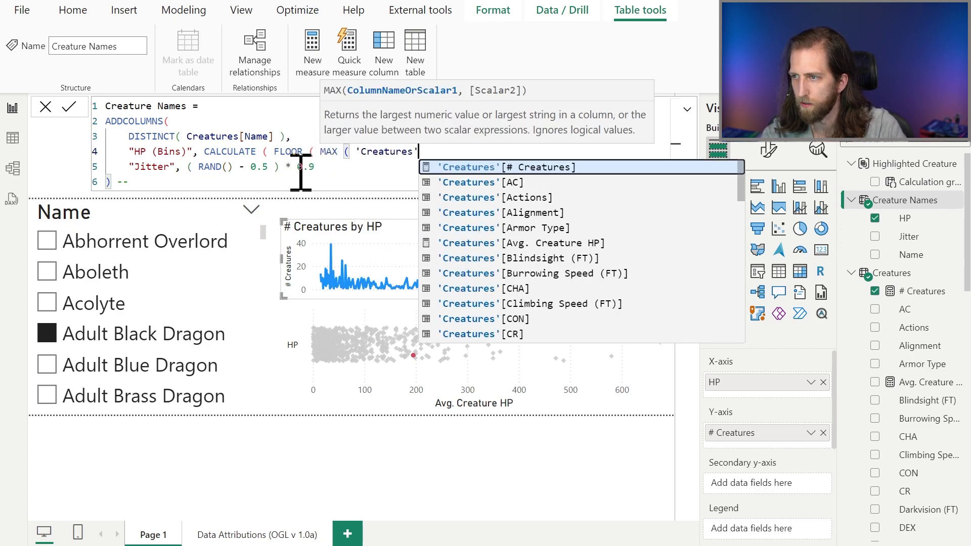
pyautogui.write('[HP] )')
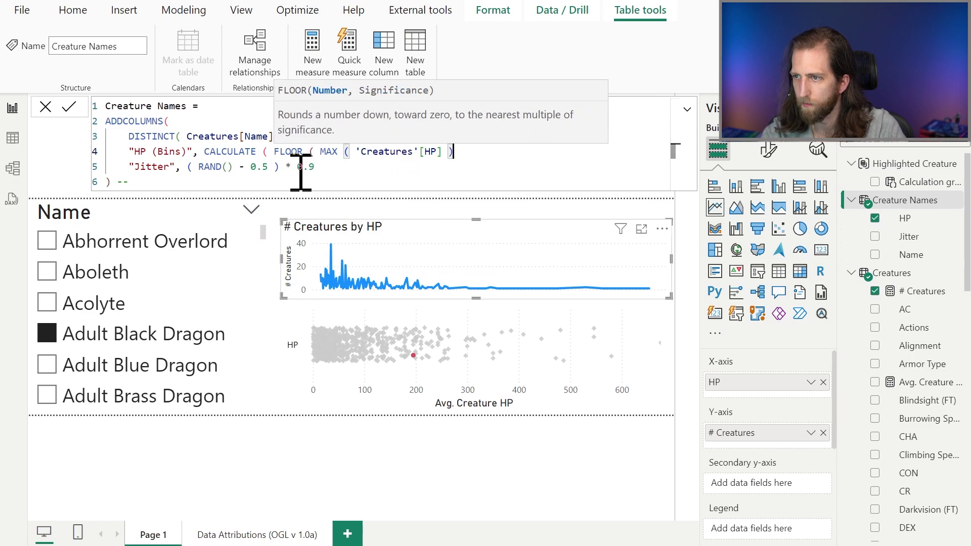
pyautogui.write(', 20 )')
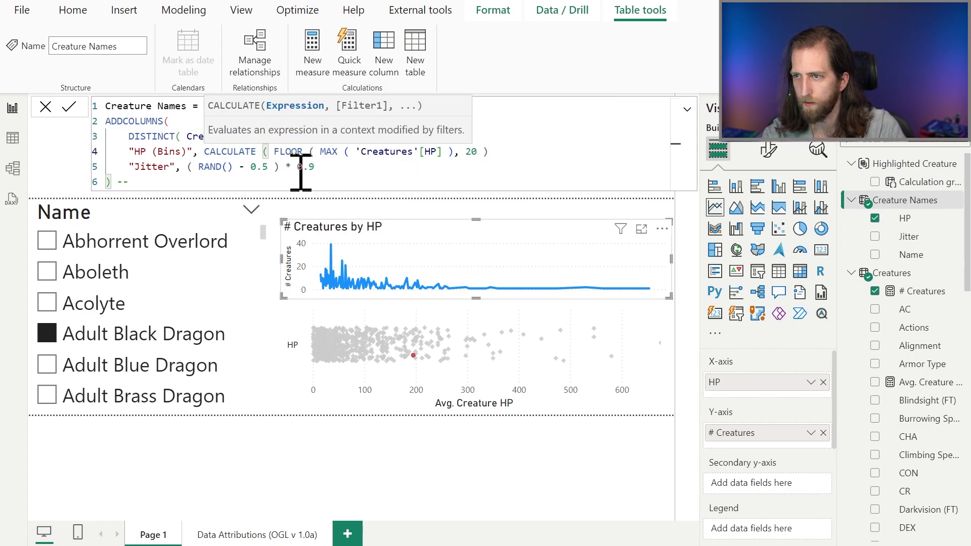
pyautogui.write(' )')
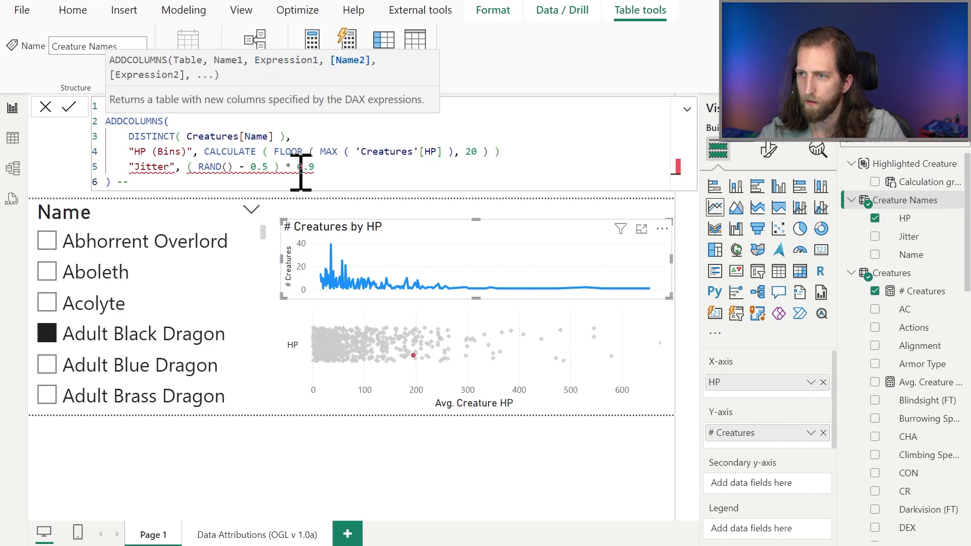
pyautogui.press('Left')
pyautogui.press('Right')
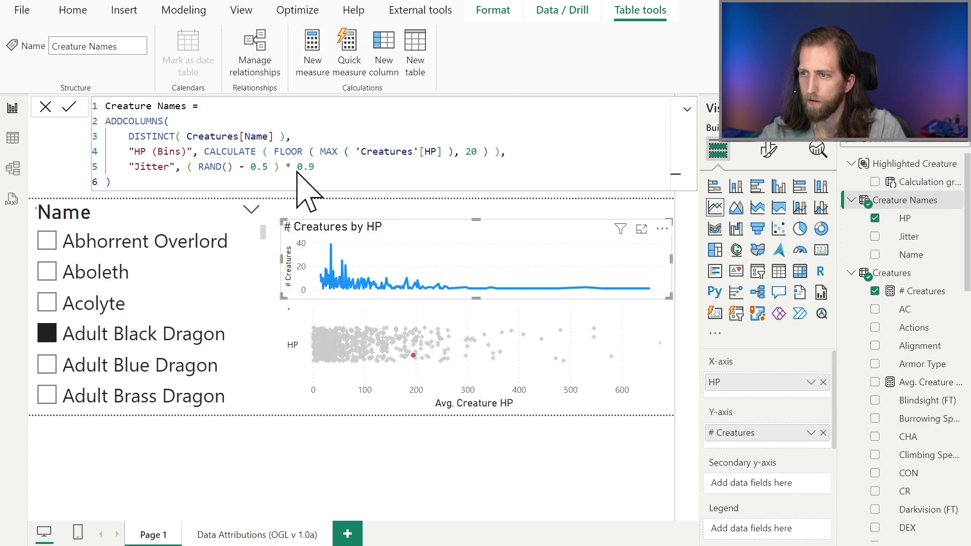
pyautogui.press('Return')
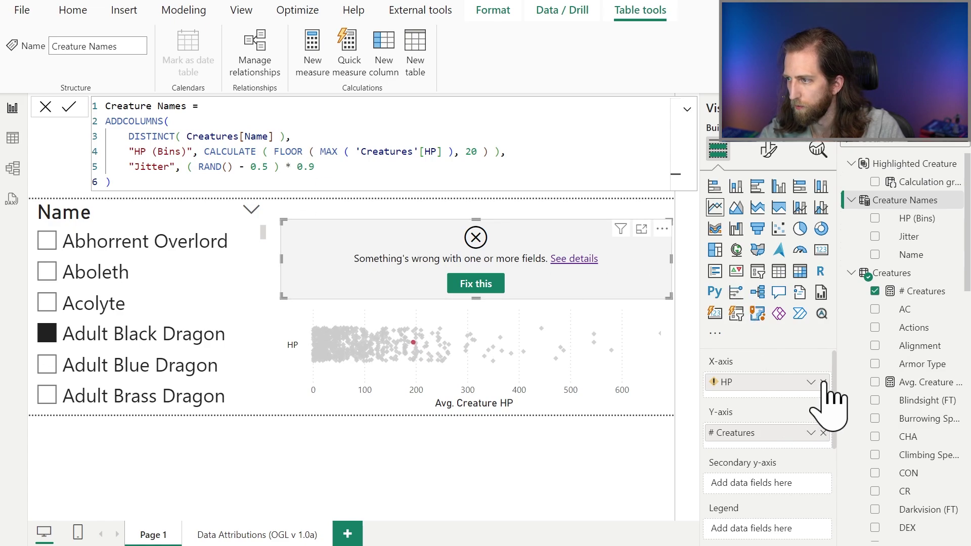
# Replace the broken HP field on the line chart's X-axis with HP (Bins) from Creature Names
pyautogui.click(823, 382)
pyautogui.click(876, 219)
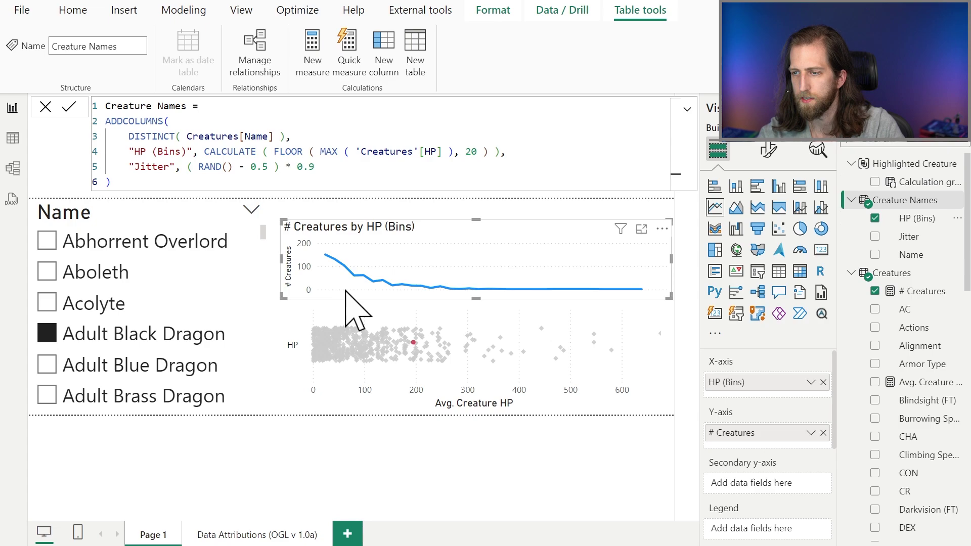
pyautogui.moveTo(321, 254); pyautogui.dragTo(606, 302)
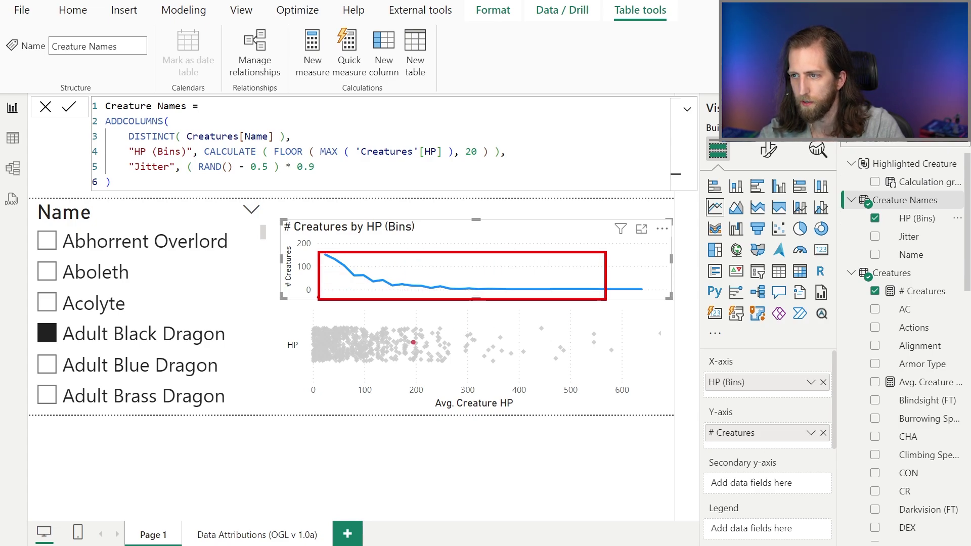
pyautogui.press('Escape')
# Turn off the Y-axis values in the line chart's formatting
pyautogui.click(768, 149)
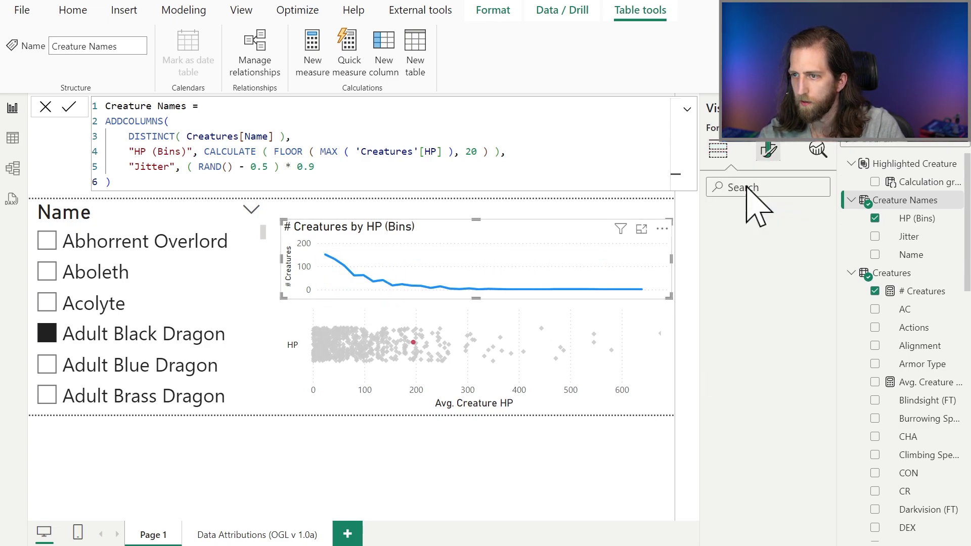
pyautogui.click(769, 298)
pyautogui.scroll(-5, 809, 445)
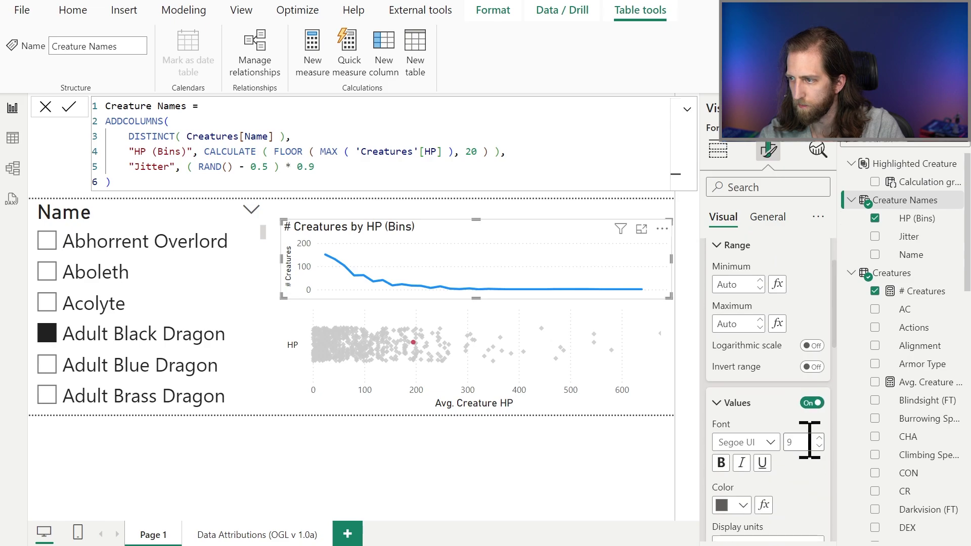
pyautogui.scroll(2, 820, 404)
pyautogui.click(812, 327)
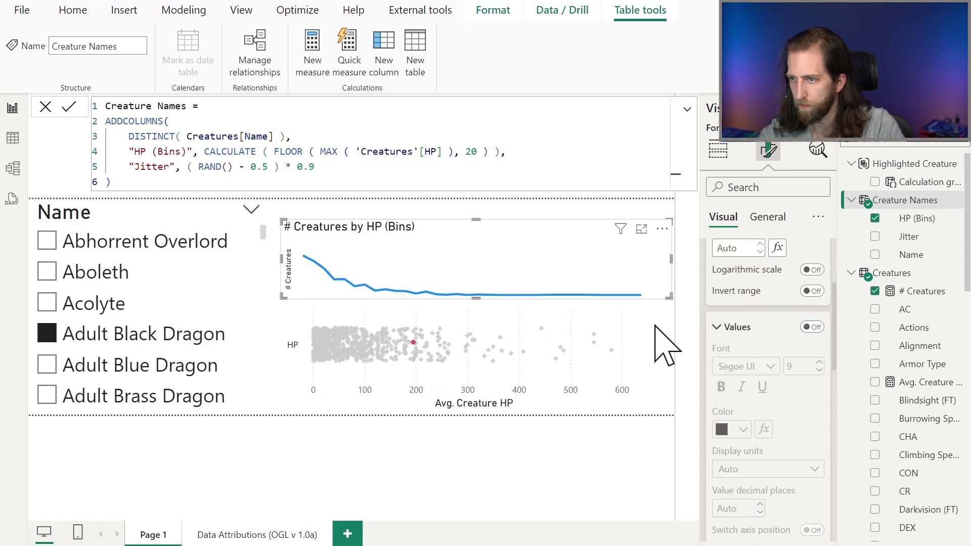
# Recolor the line chart's line to the light gray of the jitter plot's markers and move the chart's left edge slightly inward
pyautogui.click(733, 328)
pyautogui.scroll(5, 809, 298)
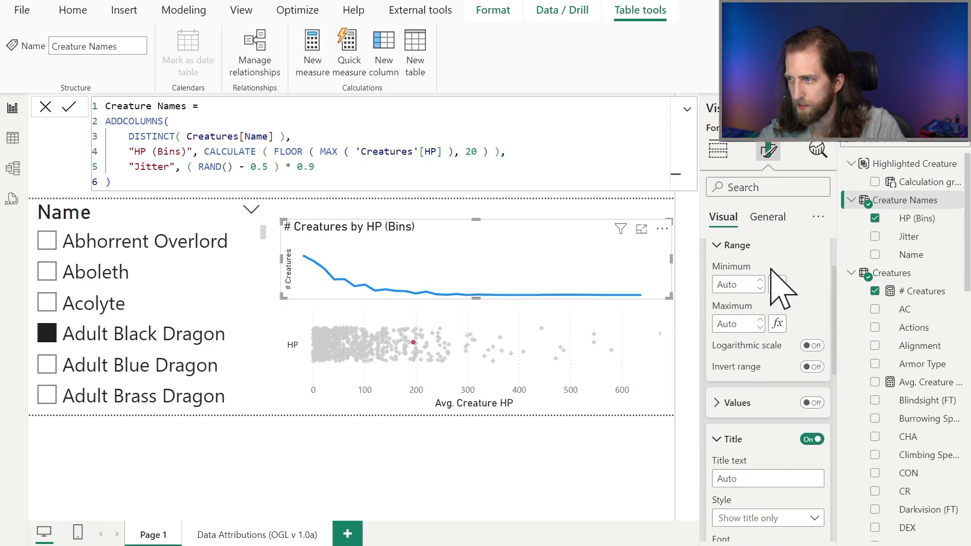
pyautogui.click(732, 290)
pyautogui.rightClick(764, 373)
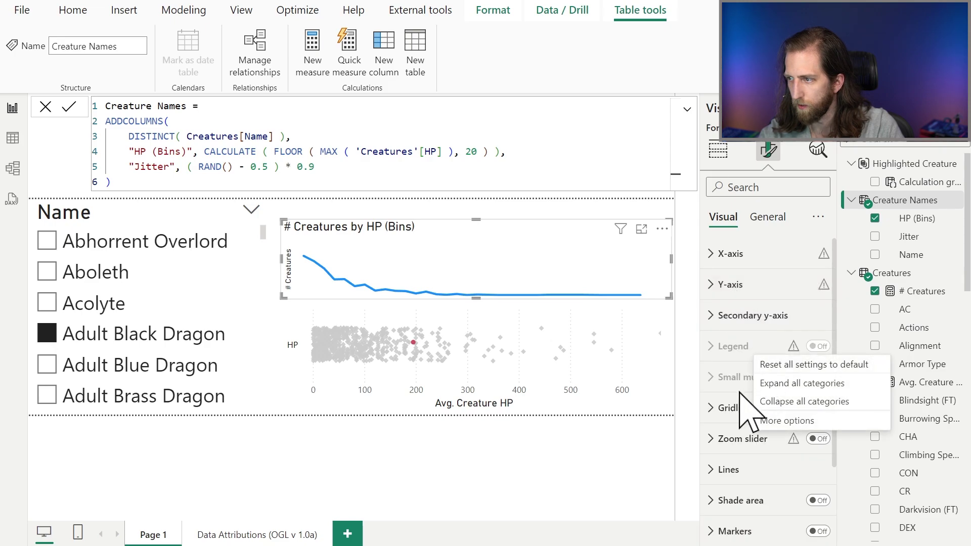
pyautogui.press('Escape')
pyautogui.scroll(-2, 750, 385)
pyautogui.click(747, 373)
pyautogui.scroll(-5, 706, 397)
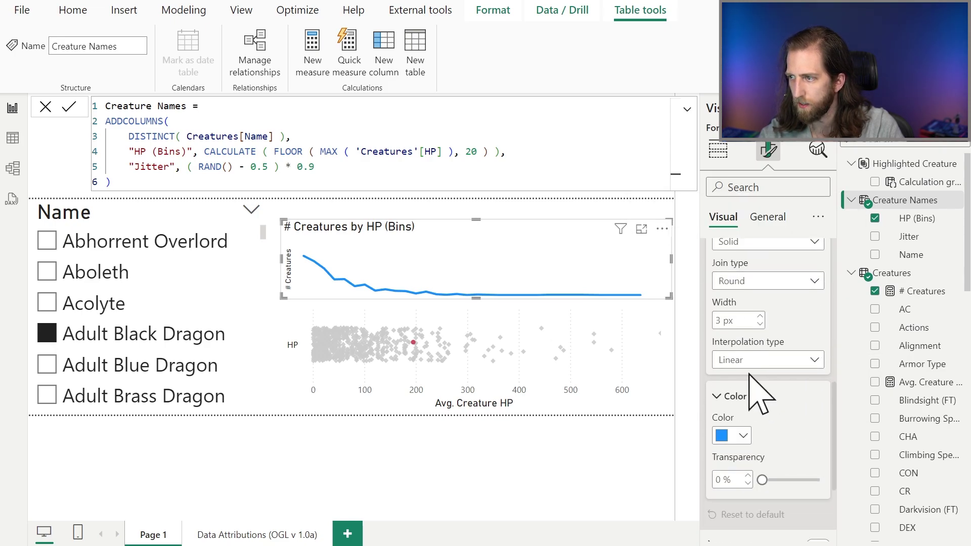
pyautogui.click(739, 436)
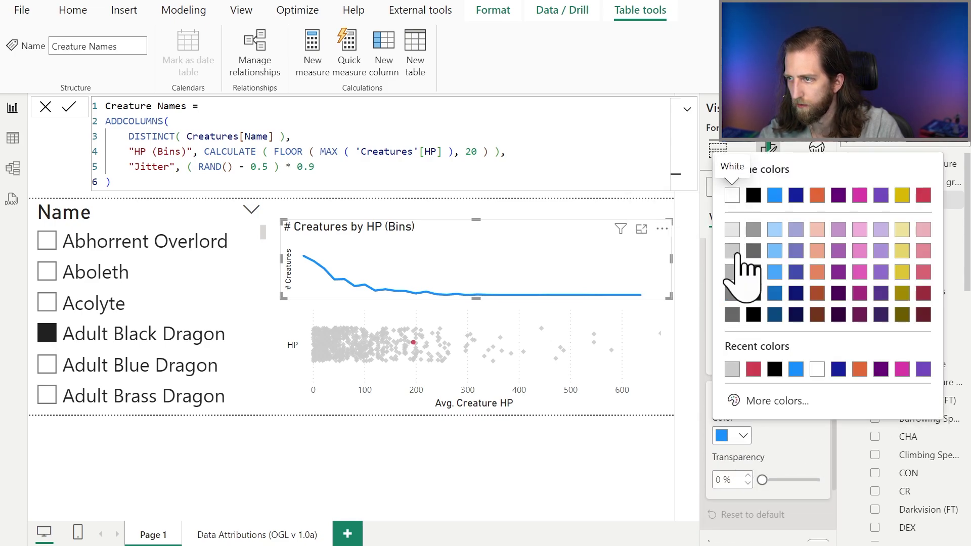
pyautogui.click(733, 252)
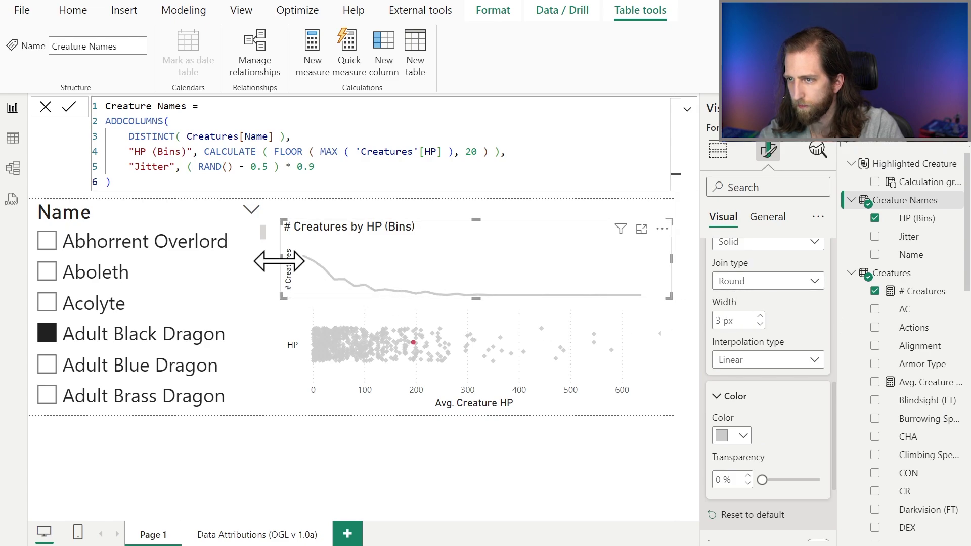
pyautogui.moveTo(277, 261); pyautogui.dragTo(291, 263)
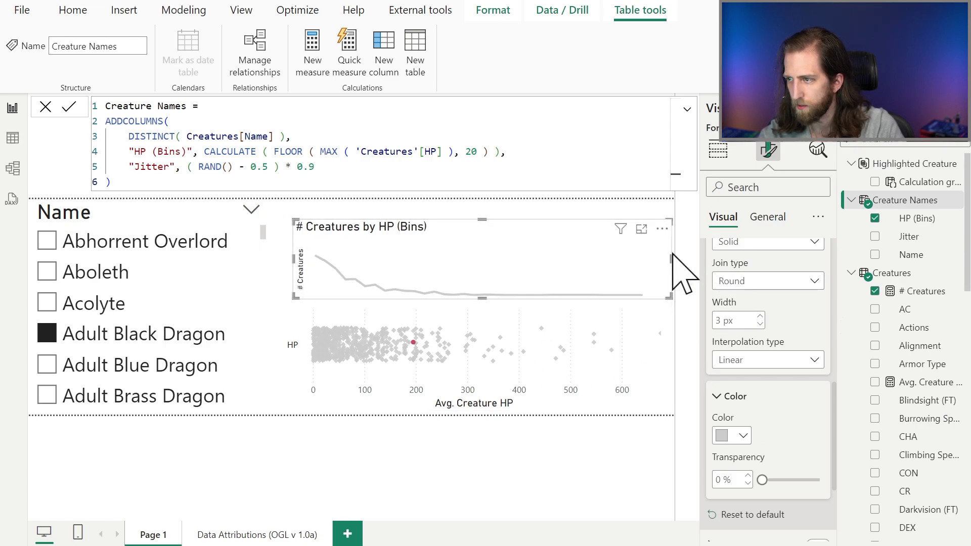
# Turn on the shaded area beneath the line chart's line and review its color and transparency settings
pyautogui.scroll(5, 787, 340)
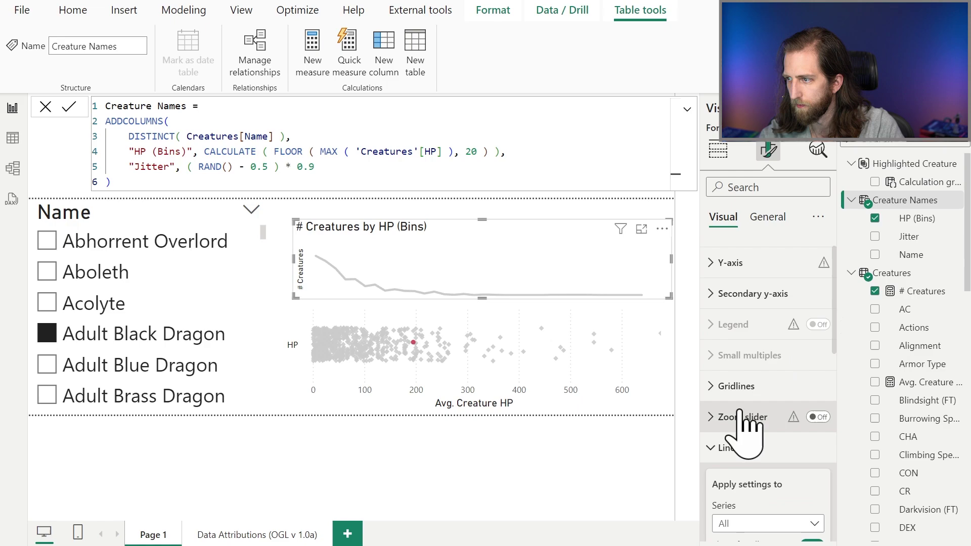
pyautogui.click(729, 448)
pyautogui.scroll(-2, 779, 399)
pyautogui.click(787, 402)
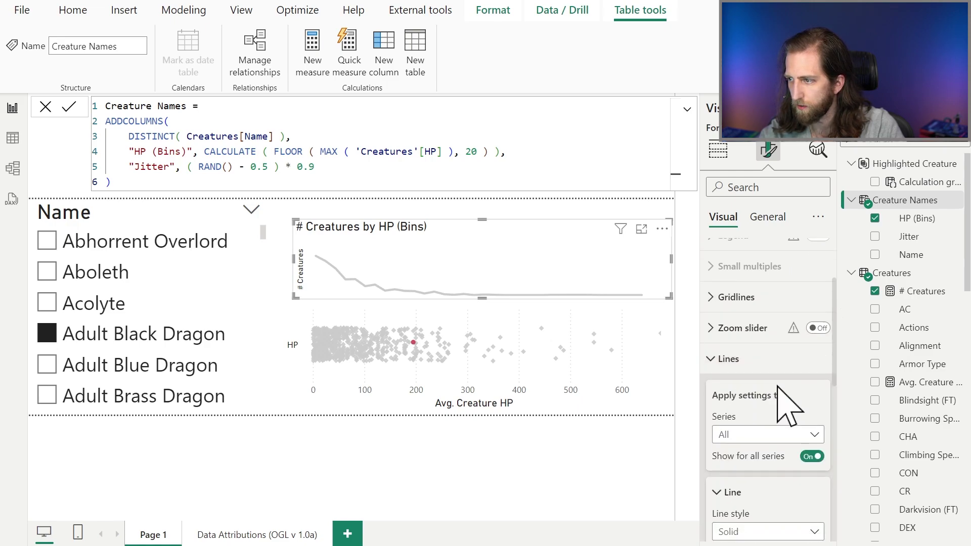
pyautogui.scroll(-5, 791, 409)
pyautogui.scroll(-3, 808, 433)
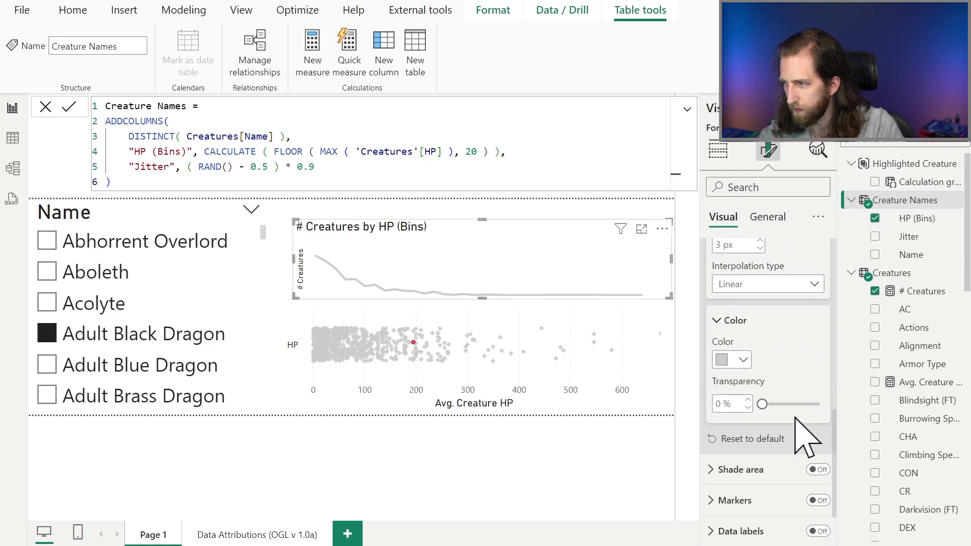
pyautogui.click(818, 470)
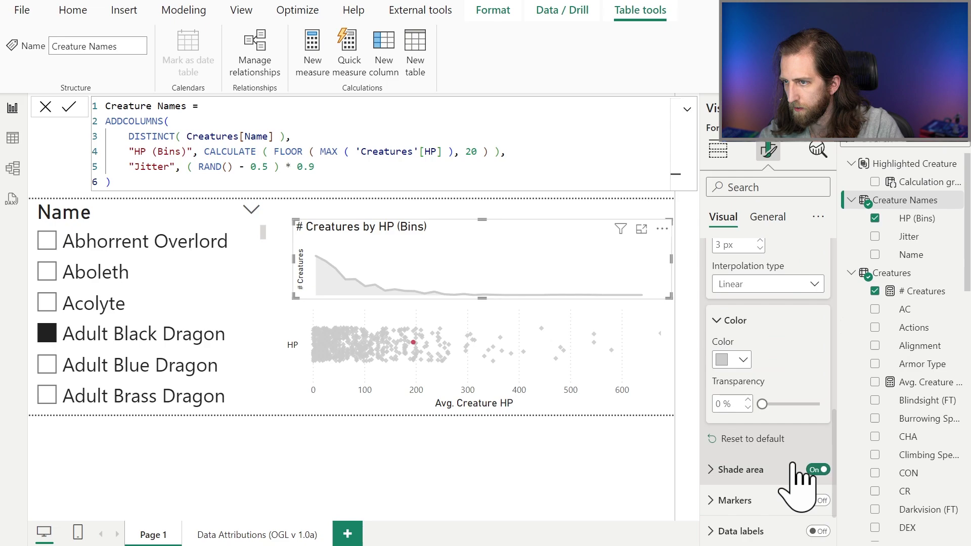
pyautogui.click(734, 470)
pyautogui.scroll(-5, 749, 473)
pyautogui.scroll(-3, 763, 460)
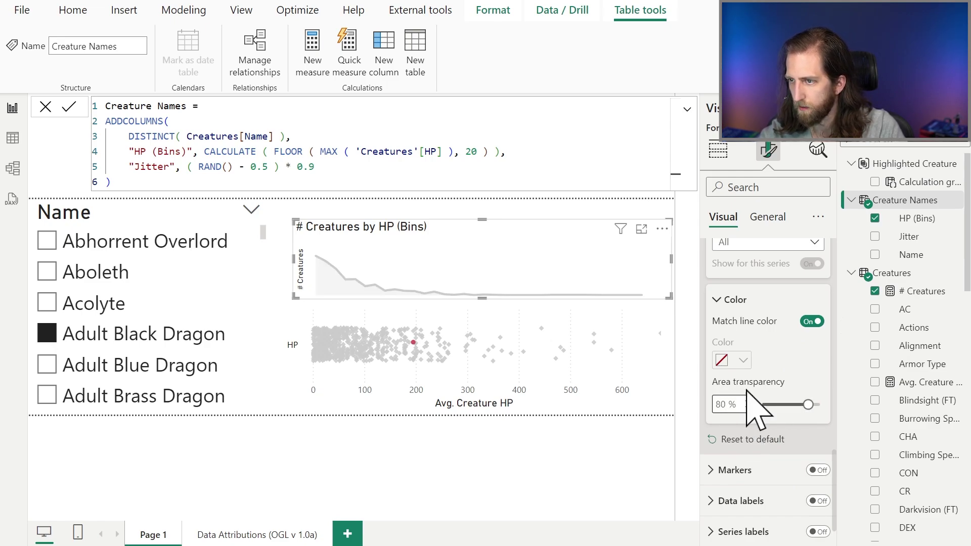
pyautogui.scroll(10, 763, 405)
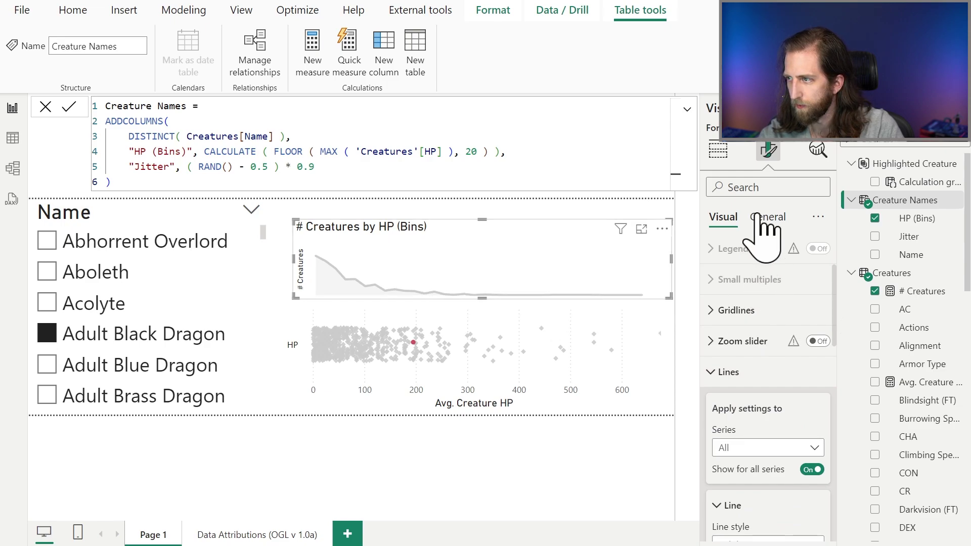
# Add an X-axis constant line to the # Creatures by HP (Bins) line chart and reach its line settings
pyautogui.click(818, 149)
pyautogui.click(769, 149)
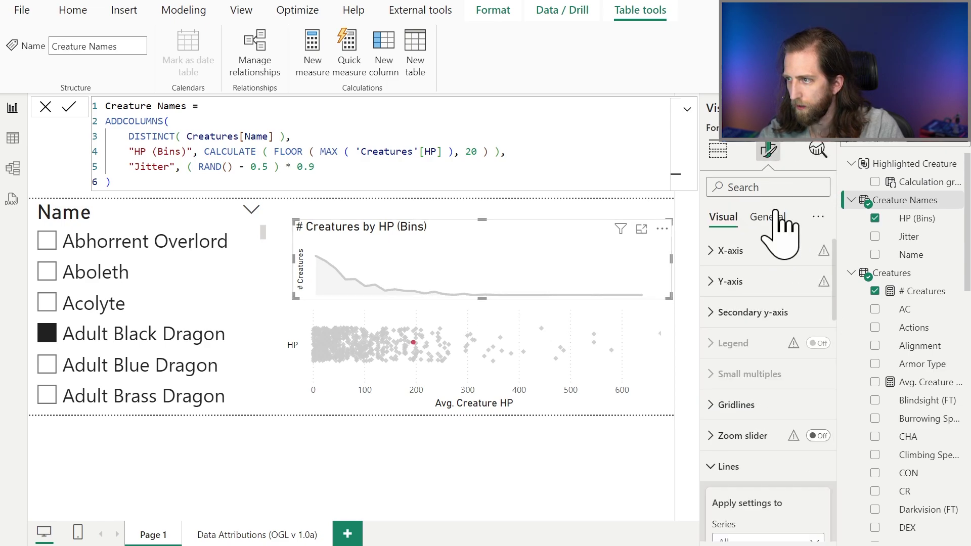
pyautogui.click(818, 150)
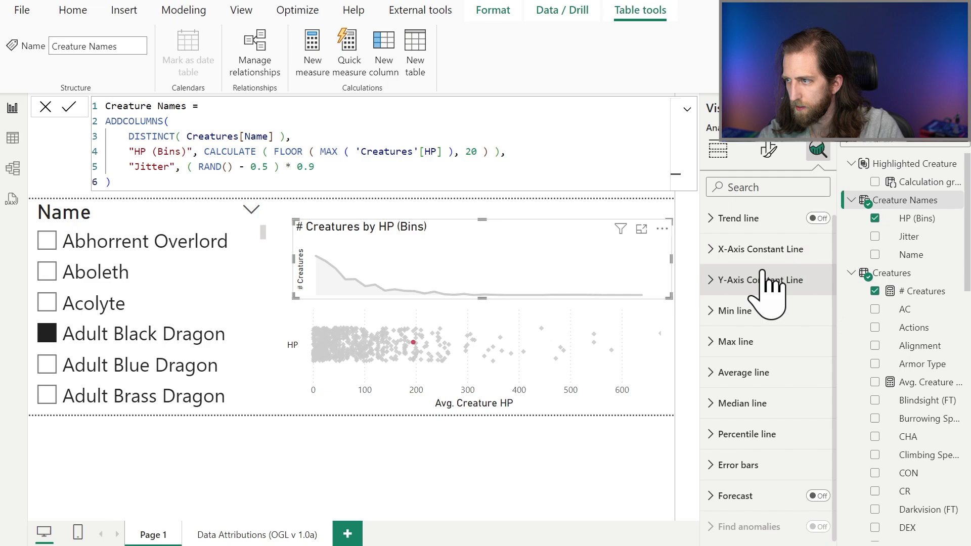
pyautogui.click(799, 251)
pyautogui.click(728, 304)
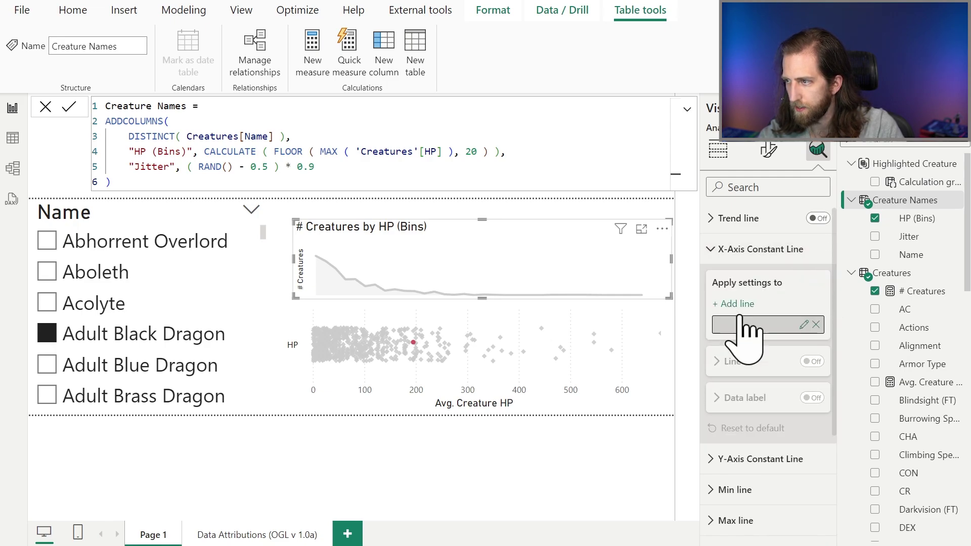
pyautogui.scroll(-3, 766, 430)
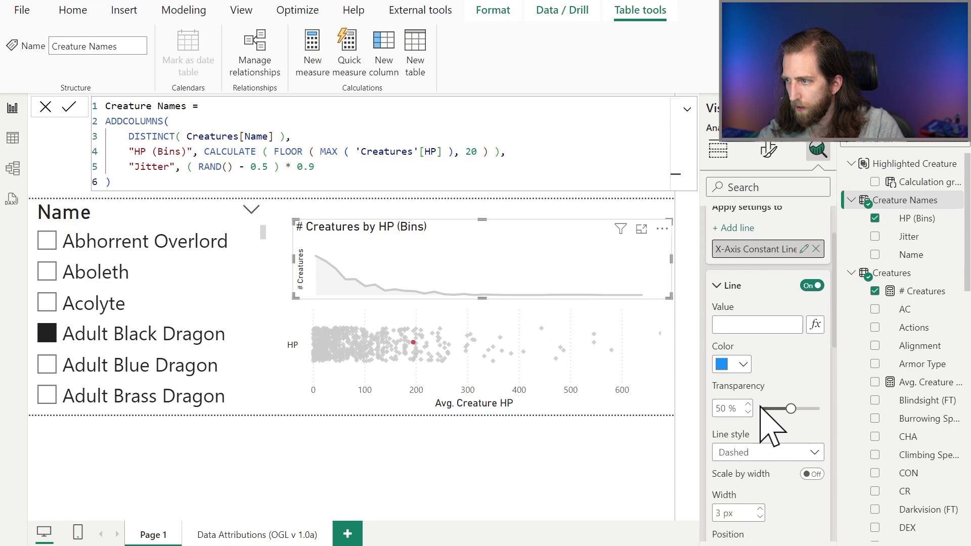
# Create the measure Selected Creature's HP = SELECTEDVALUE ( Creatures[HP] ) in the Creatures table
pyautogui.click(906, 311)
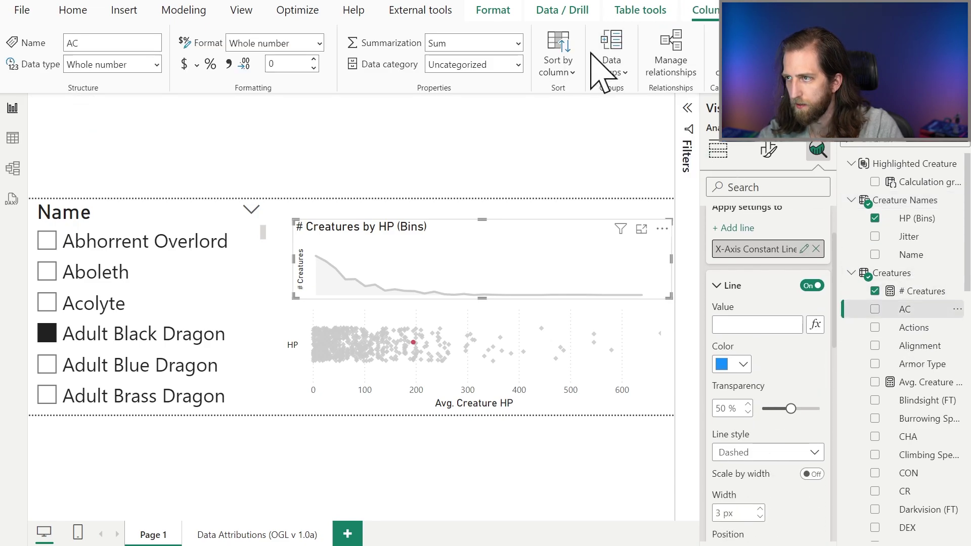
pyautogui.click(641, 11)
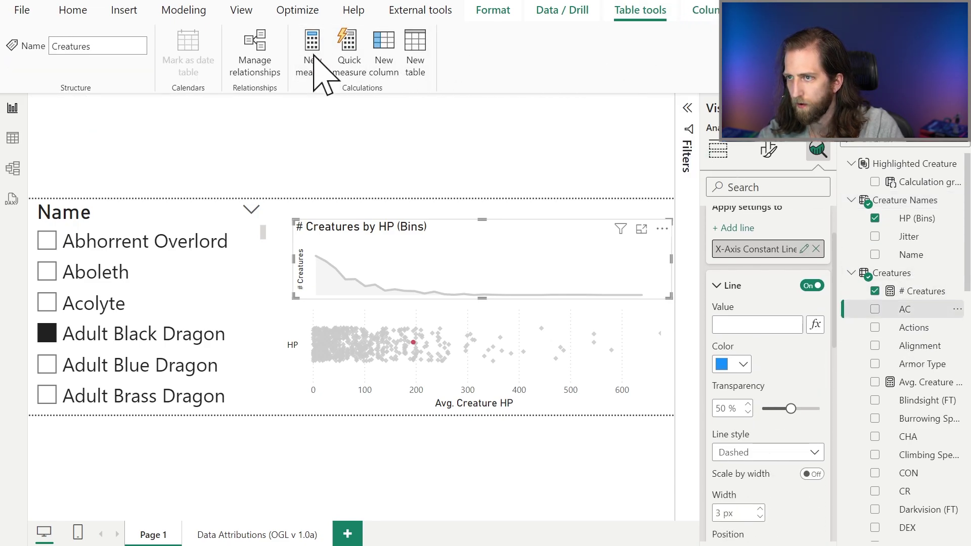
pyautogui.click(353, 56)
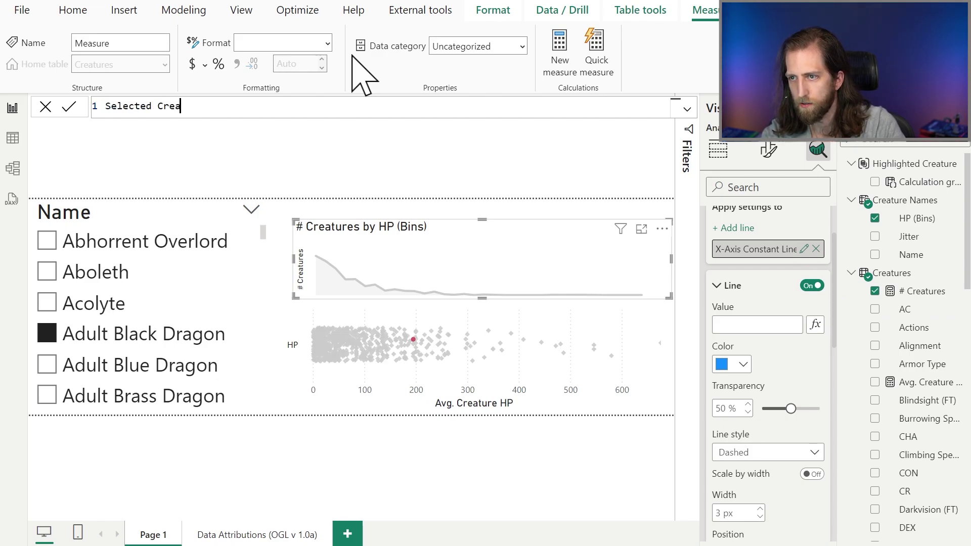
pyautogui.write("Selected Creature's HP")
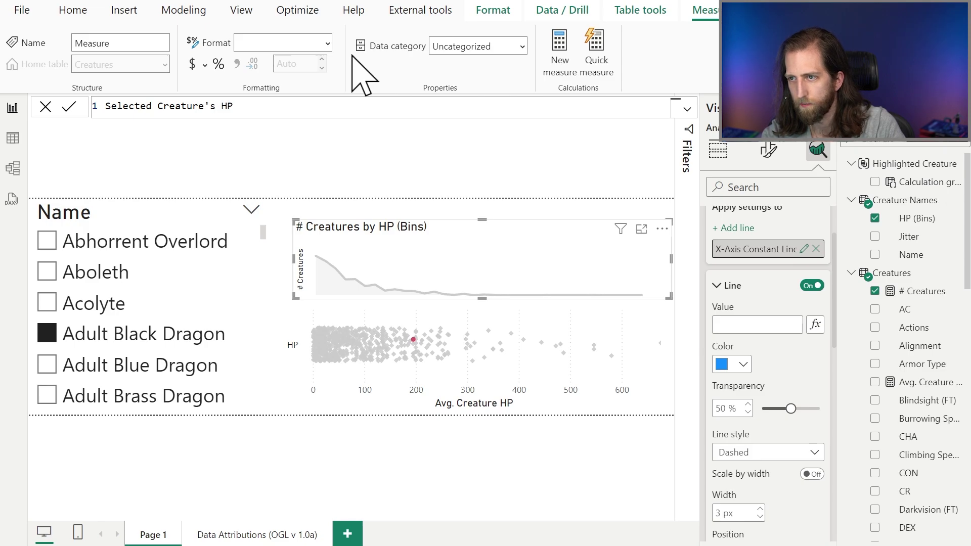
pyautogui.write(' = SELECTEDVALUE')
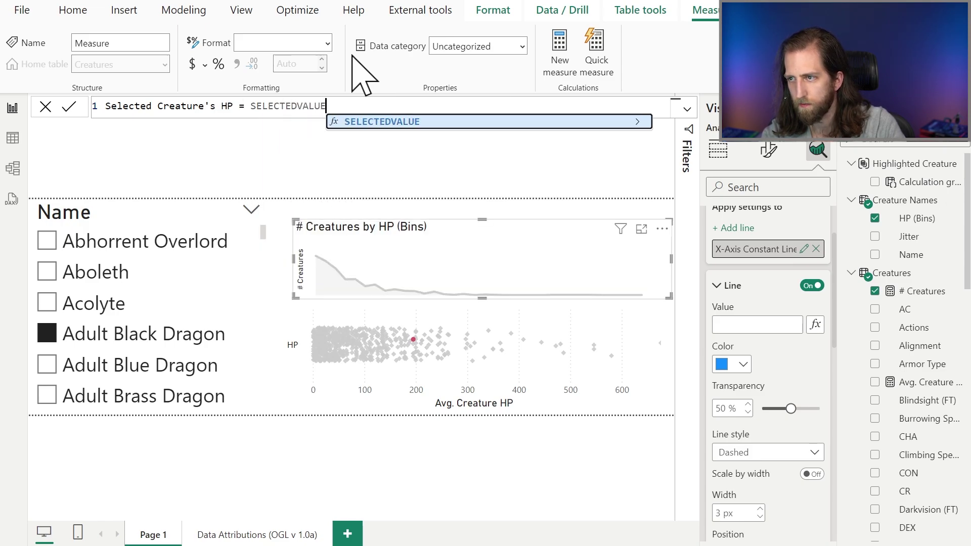
pyautogui.write(' ( HP')
pyautogui.press('Down')
pyautogui.press('Tab')
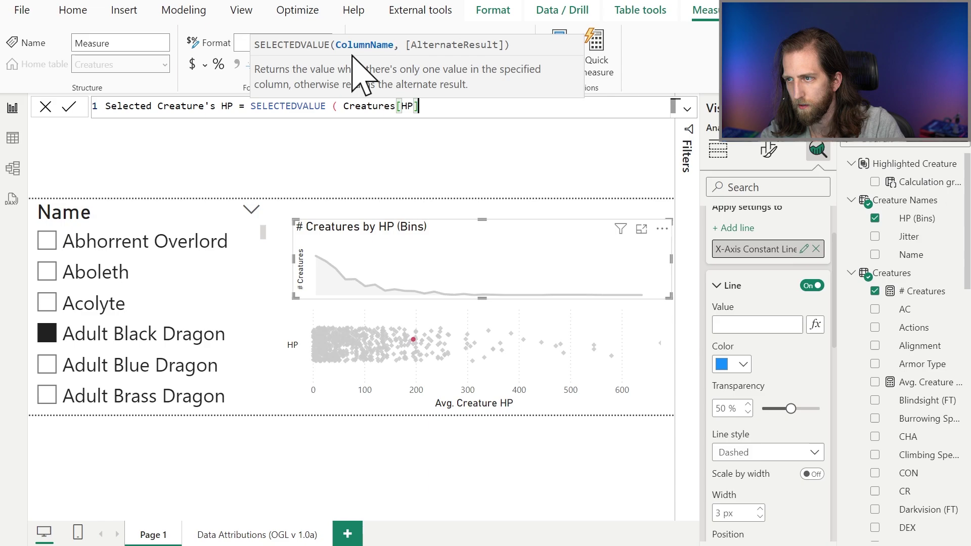
pyautogui.write(')')
pyautogui.press('Return')
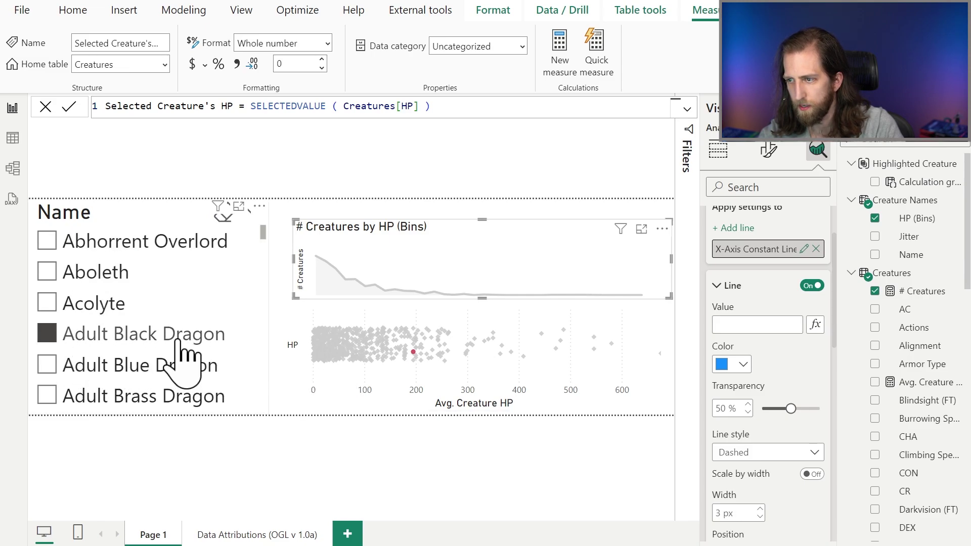
# Color the X-axis constant line the recently used crimson red and base its value on the Selected Creature's HP measure
pyautogui.click(734, 365)
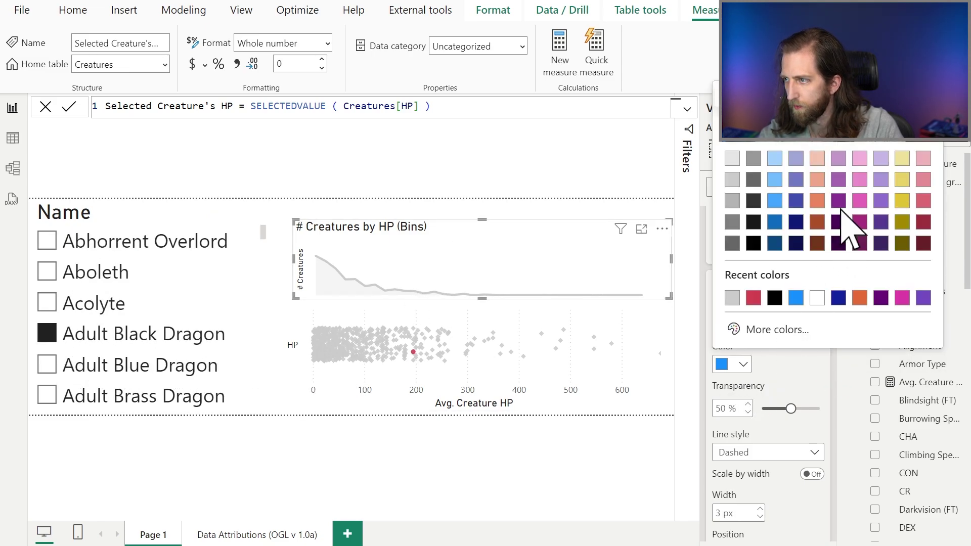
pyautogui.click(753, 298)
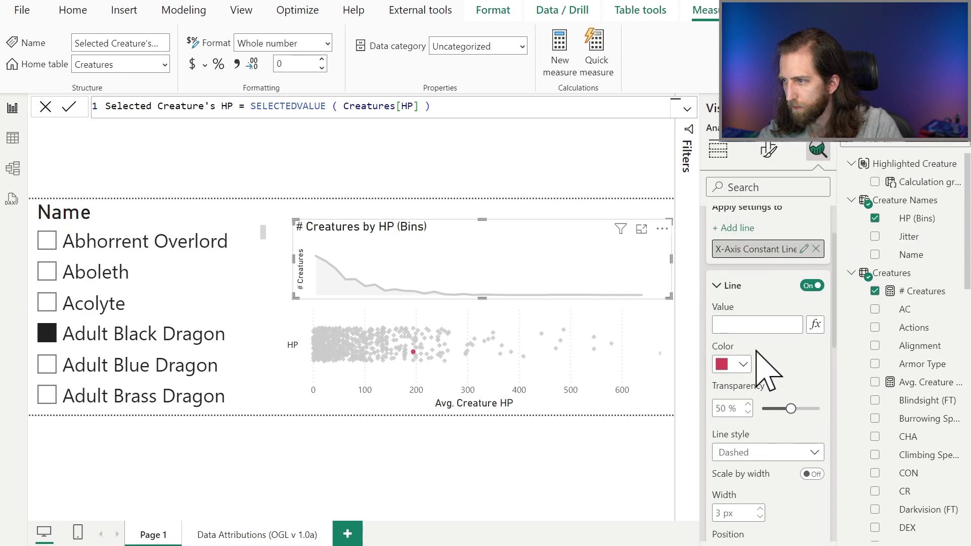
pyautogui.click(813, 325)
pyautogui.click(316, 181)
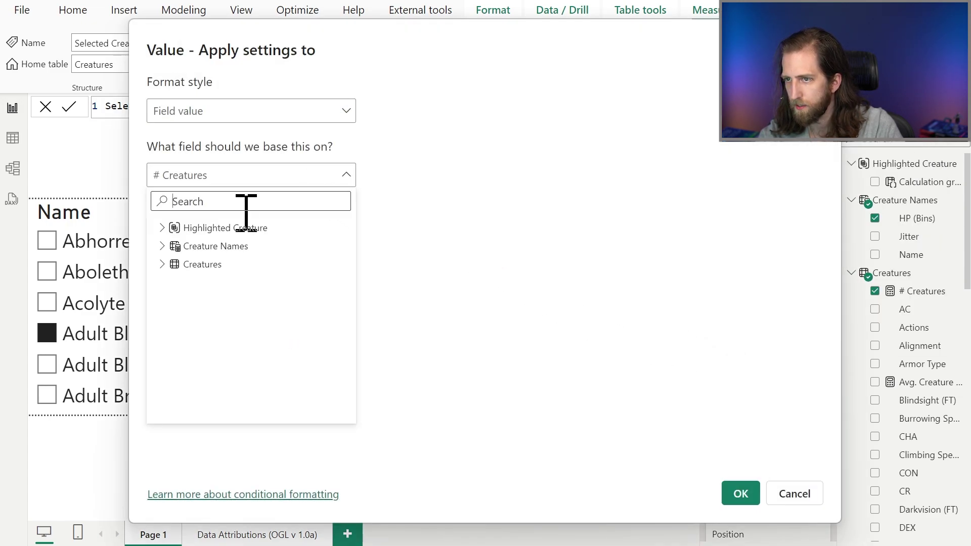
pyautogui.write('se')
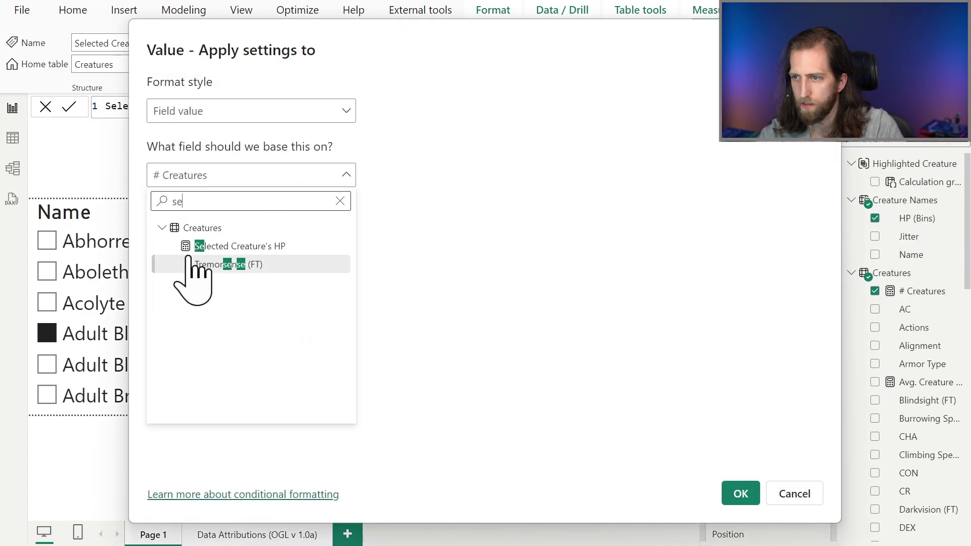
pyautogui.click(204, 247)
pyautogui.click(743, 493)
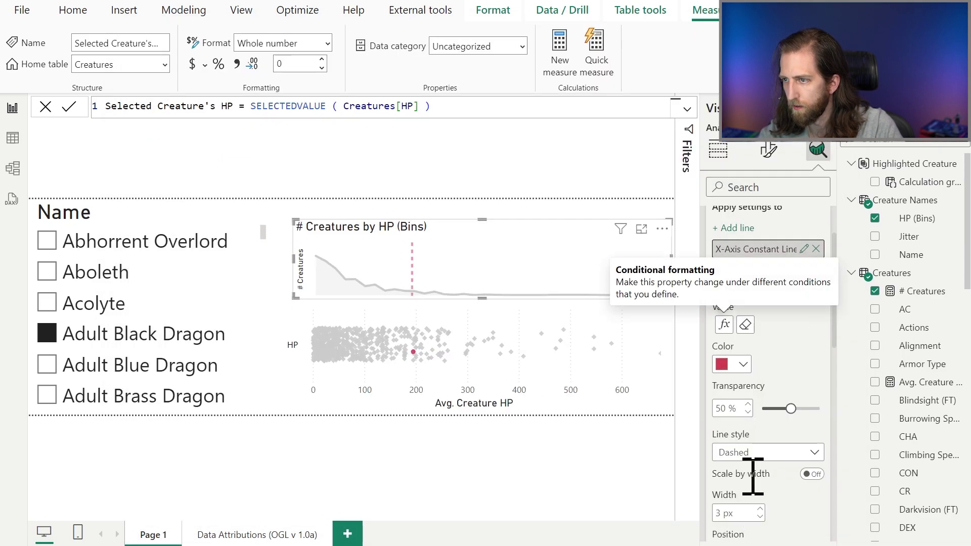
# Set the constant line's transparency to 33% and its line style to Solid
pyautogui.scroll(-2, 789, 414)
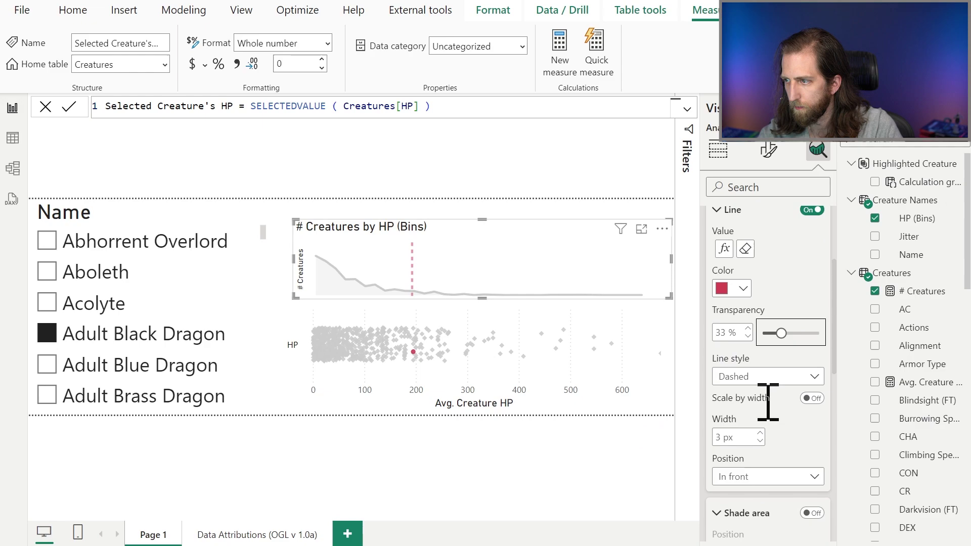
pyautogui.click(770, 381)
pyautogui.click(764, 393)
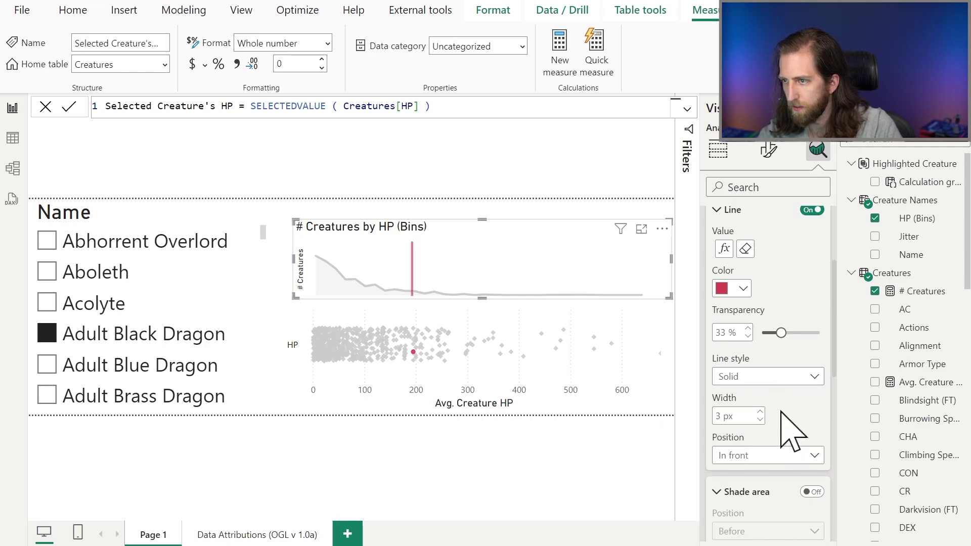
# Lower the line chart's upper edge to a height of about 80, turn off its Responsive option and return to its visual-specific formatting
pyautogui.moveTo(483, 221); pyautogui.dragTo(488, 247)
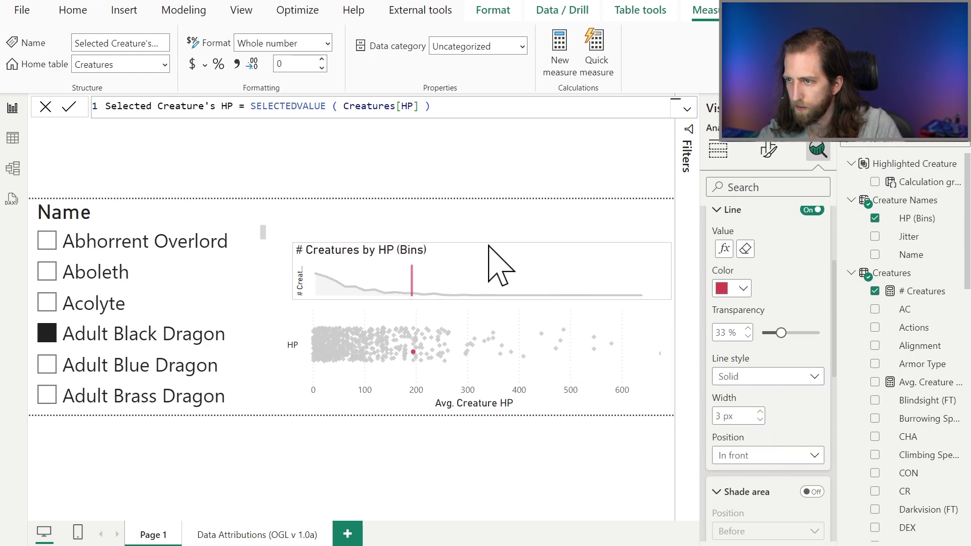
pyautogui.scroll(3, 790, 242)
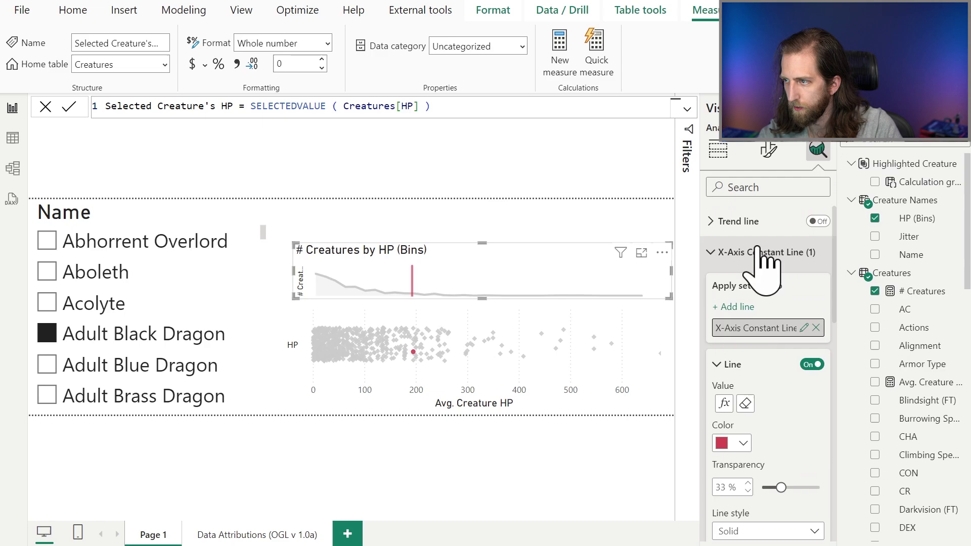
pyautogui.click(768, 150)
pyautogui.click(767, 217)
pyautogui.click(739, 254)
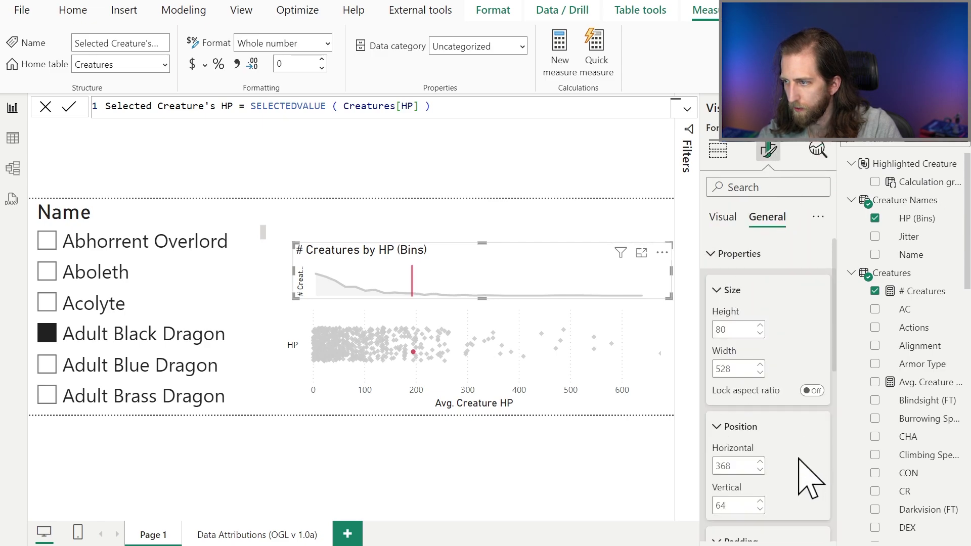
pyautogui.scroll(-4, 802, 456)
pyautogui.click(814, 458)
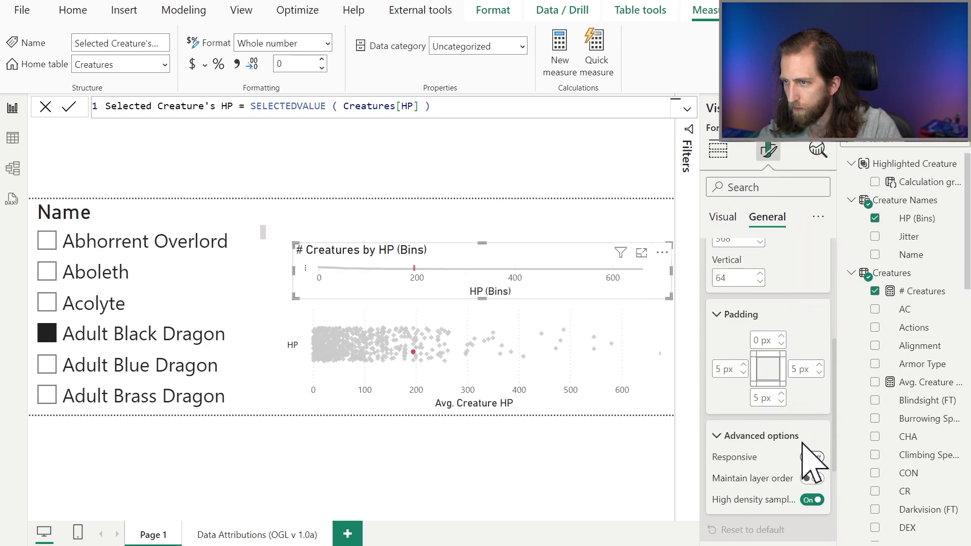
pyautogui.scroll(4, 794, 405)
pyautogui.click(722, 217)
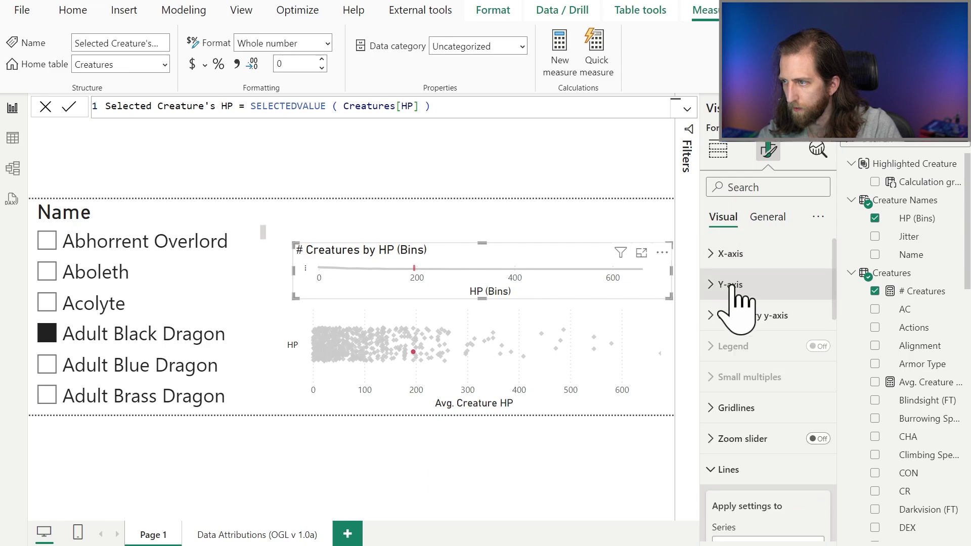
# Turn off the line chart's X-axis values and title, and raise its upper edge slightly to make the chart taller
pyautogui.click(739, 255)
pyautogui.scroll(-1, 797, 488)
pyautogui.scroll(-4, 797, 476)
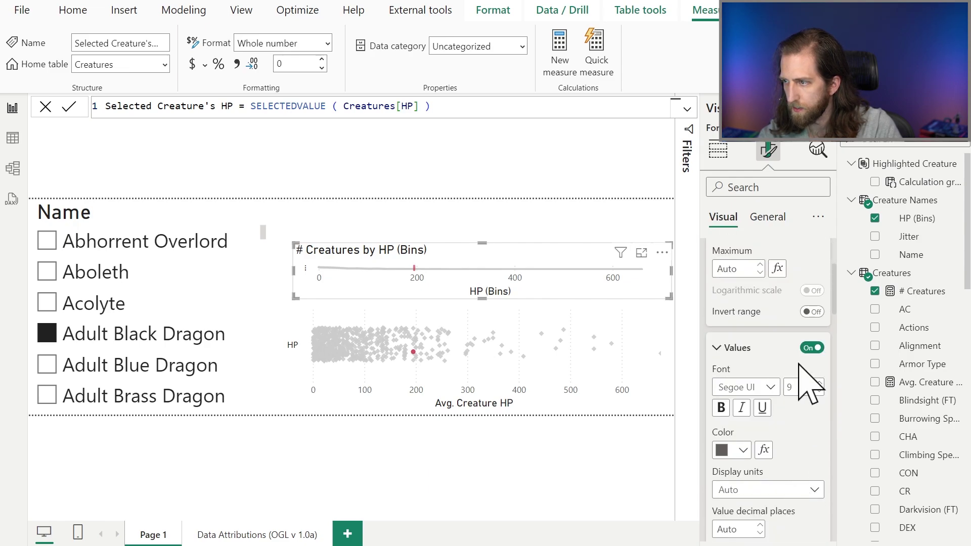
pyautogui.click(811, 414)
pyautogui.scroll(4, 807, 414)
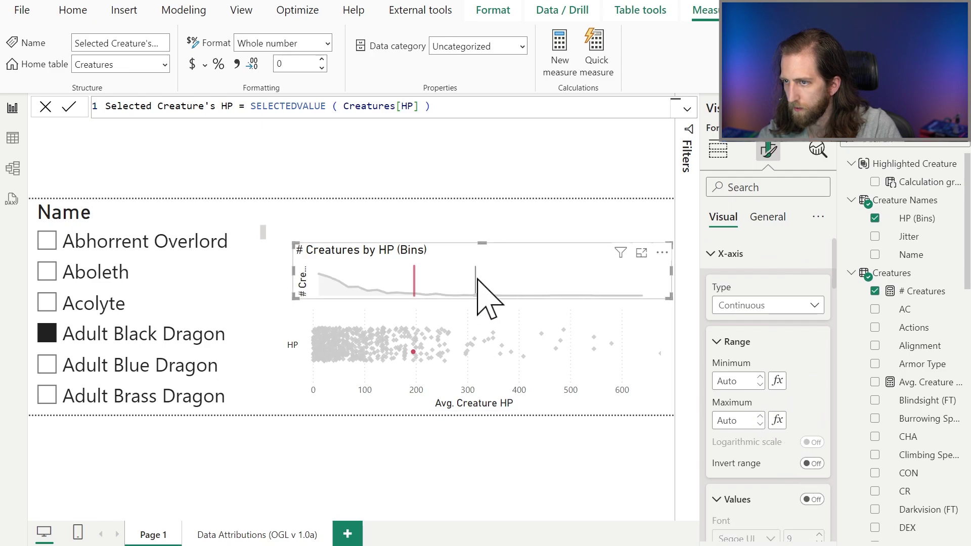
pyautogui.moveTo(484, 241); pyautogui.dragTo(492, 222)
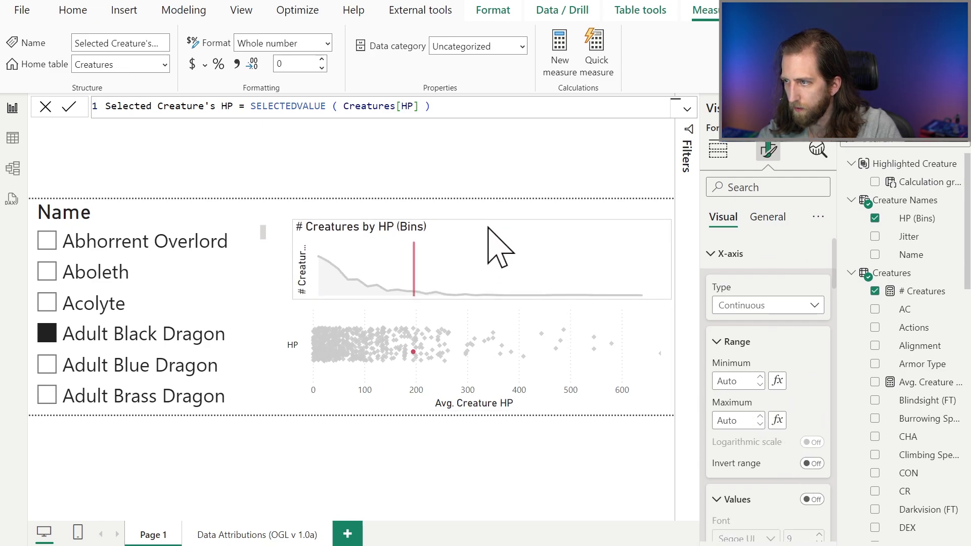
# Set the line chart's Y-axis title font size to 8 and deselect the chart
pyautogui.click(706, 255)
pyautogui.click(704, 286)
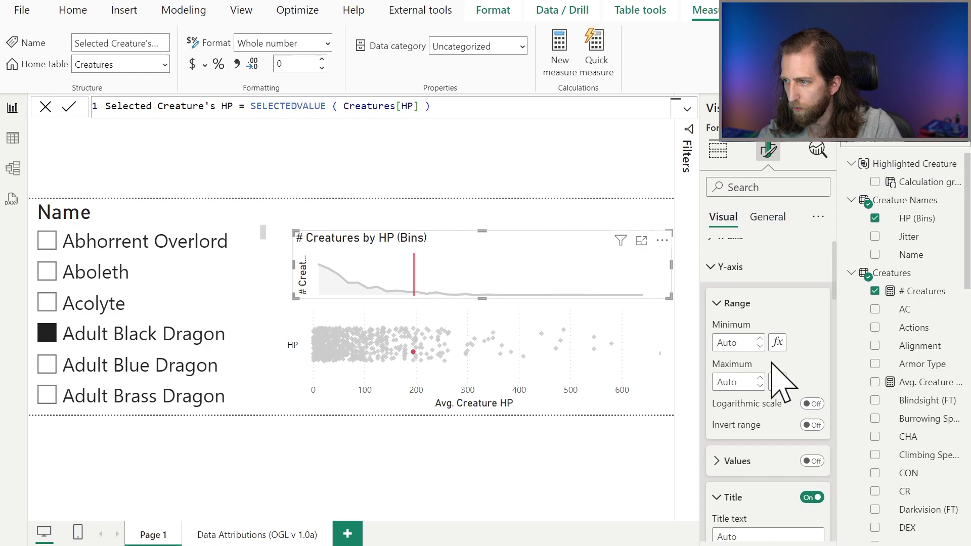
pyautogui.scroll(-4, 807, 438)
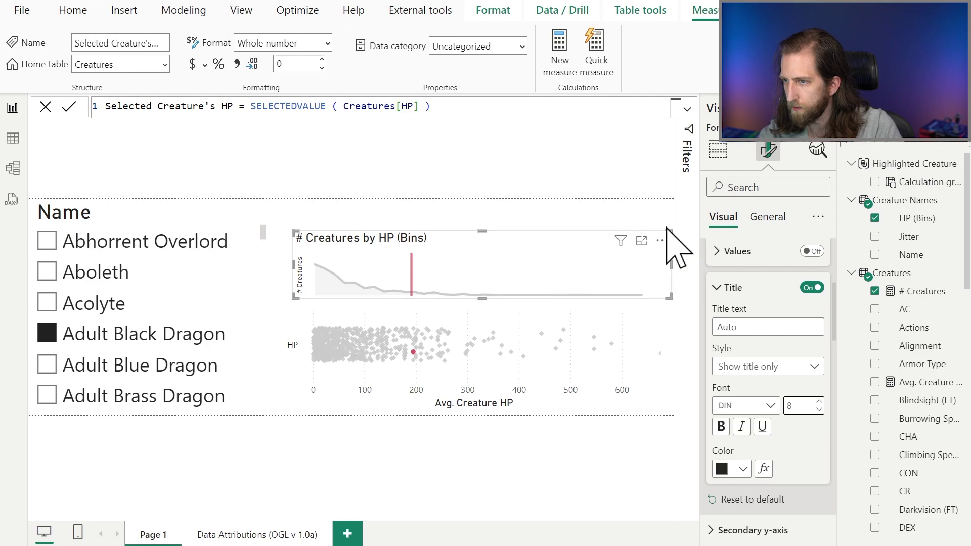
pyautogui.click(768, 217)
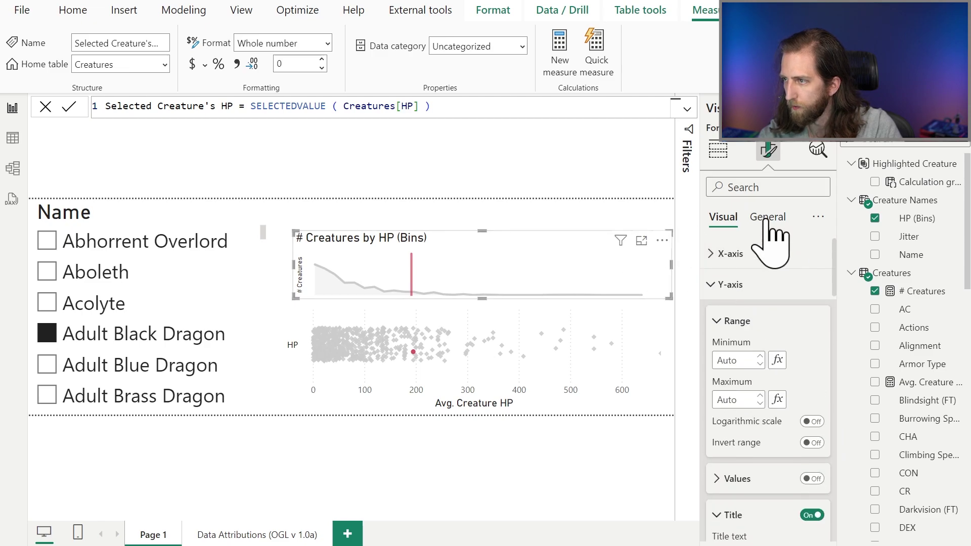
pyautogui.click(454, 213)
# Test the HP marker line and highlighted point by selecting Adult Blue Dragon, followed by Adult Bronze Dragon, in the Name slicer
pyautogui.click(109, 369)
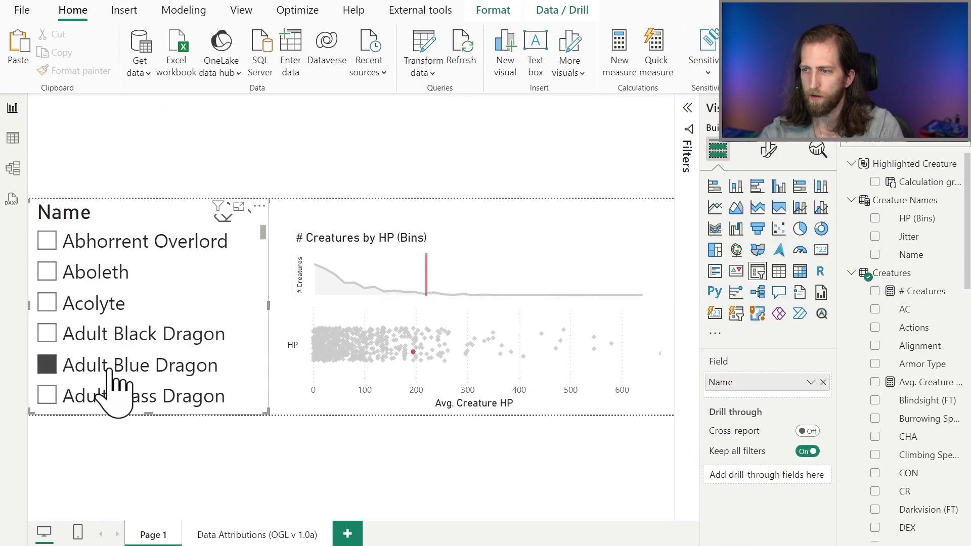
pyautogui.scroll(-2, 121, 374)
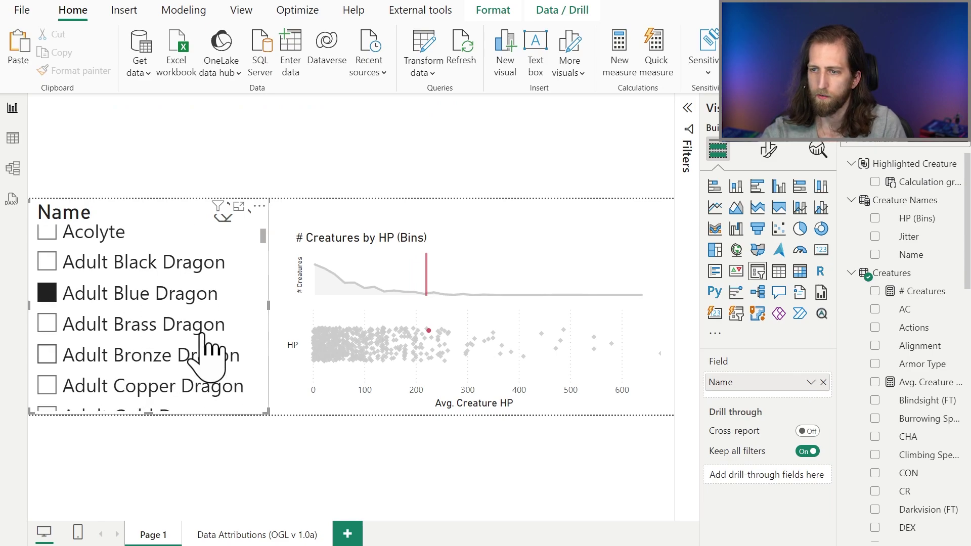
pyautogui.click(163, 354)
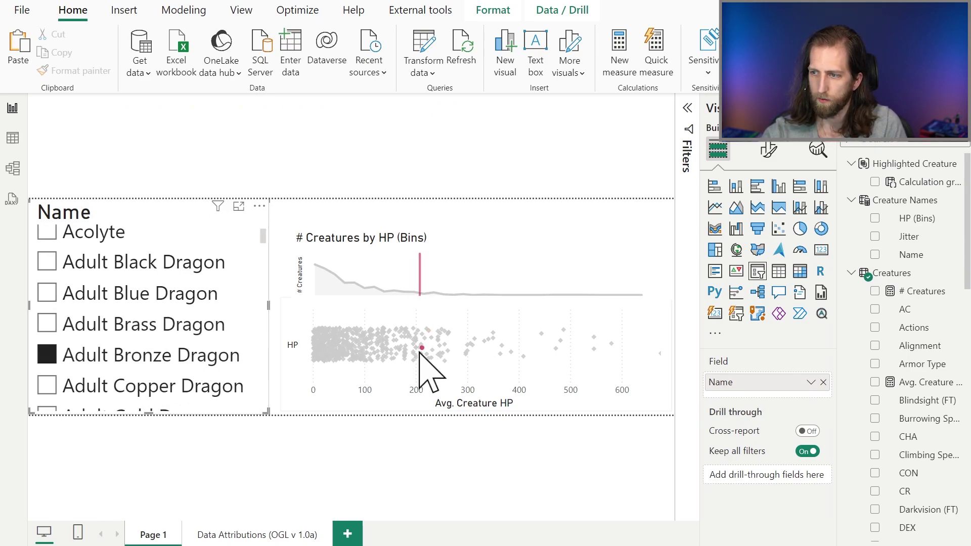